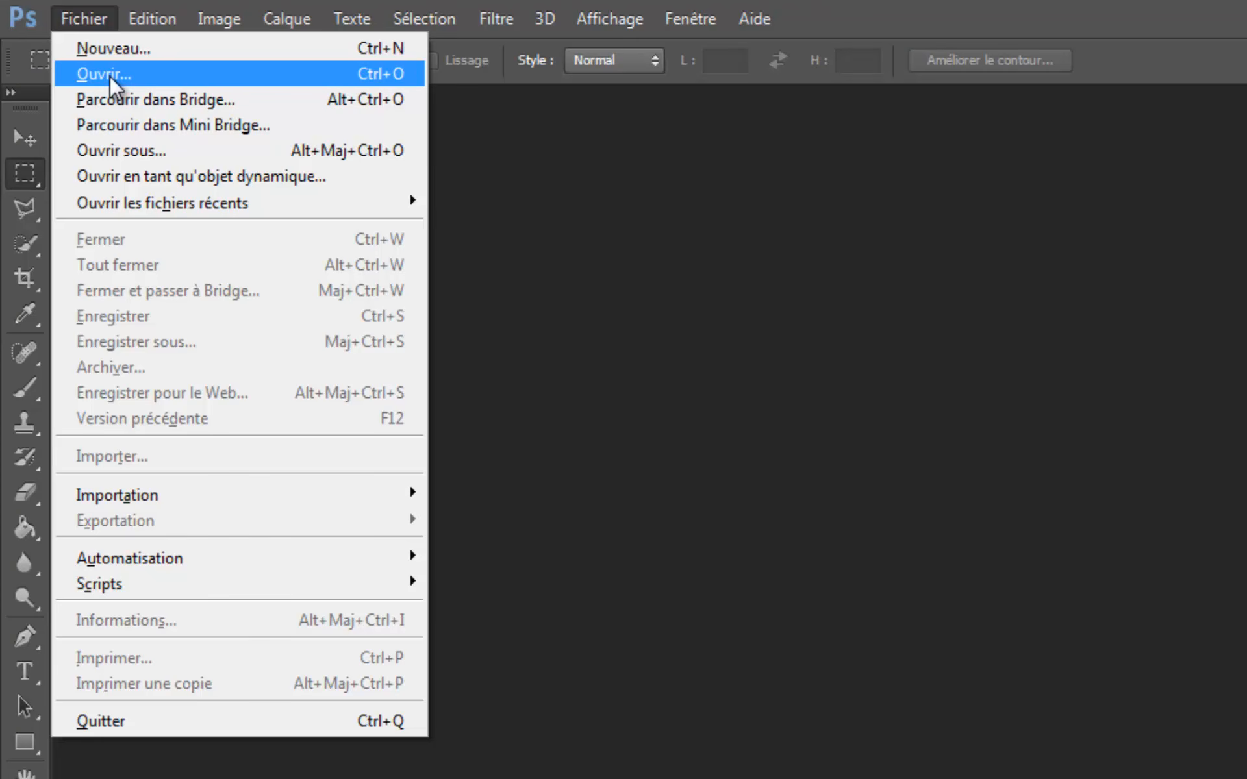
# - Open the livre image from the livre folder
pyautogui.click(110, 75)
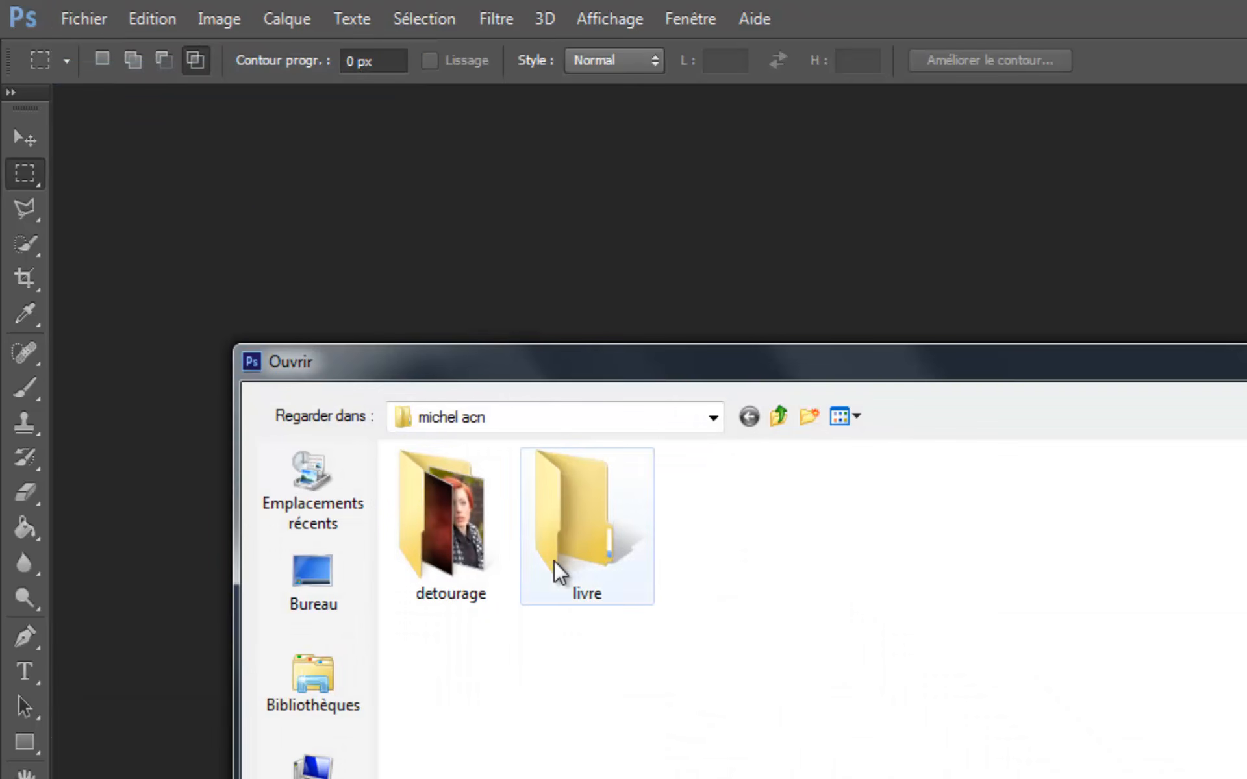
pyautogui.doubleClick(574, 549)
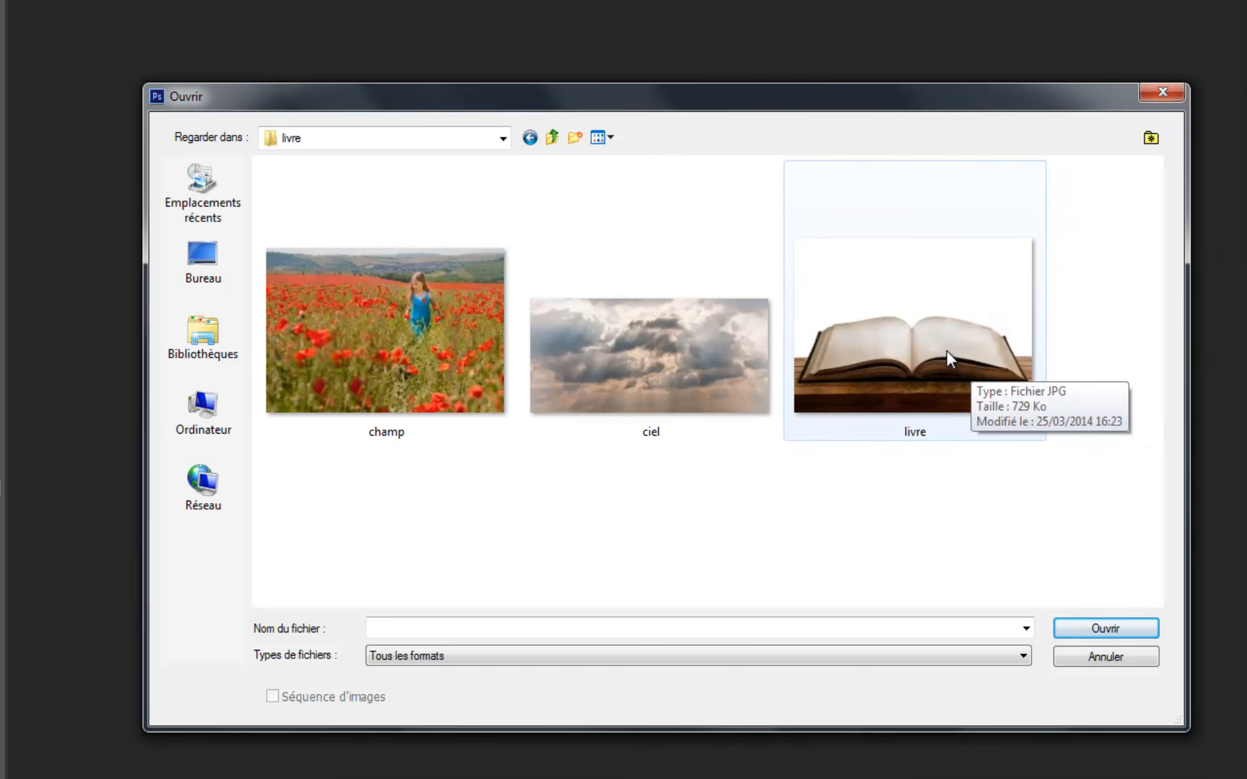
pyautogui.click(1153, 558)
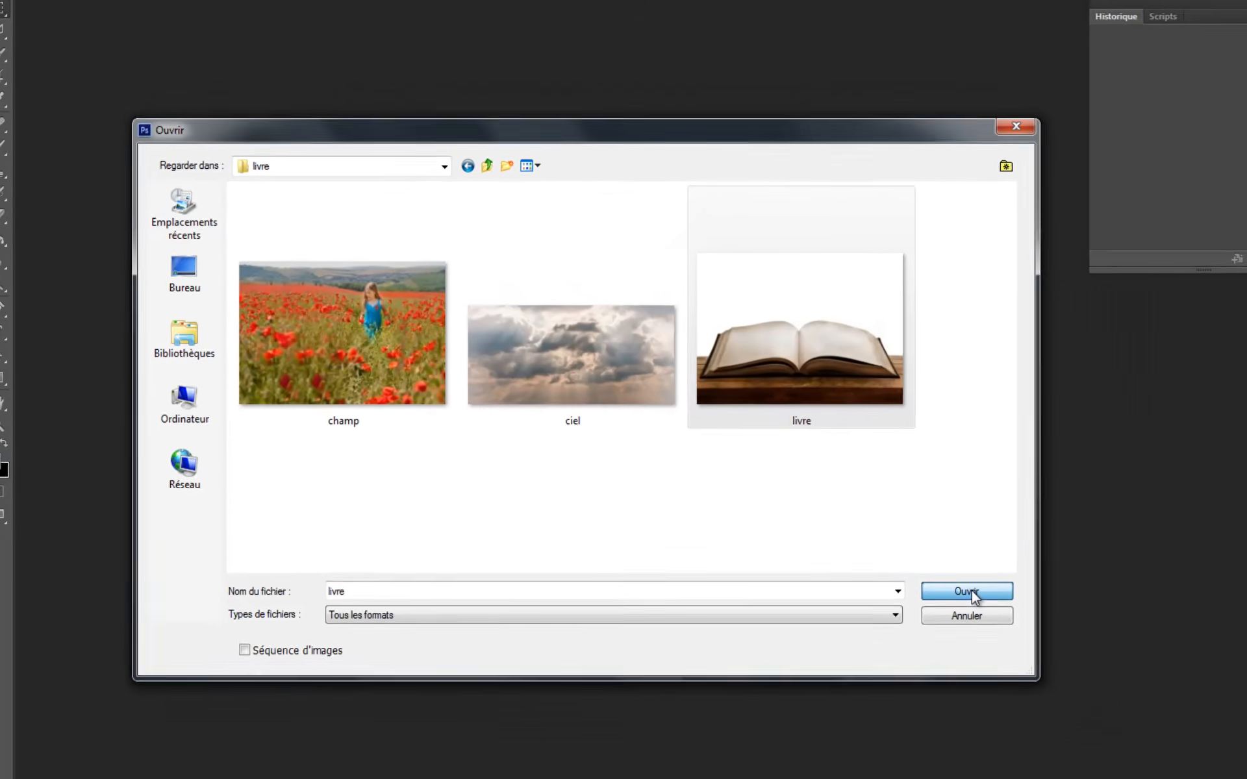
pyautogui.click(1112, 628)
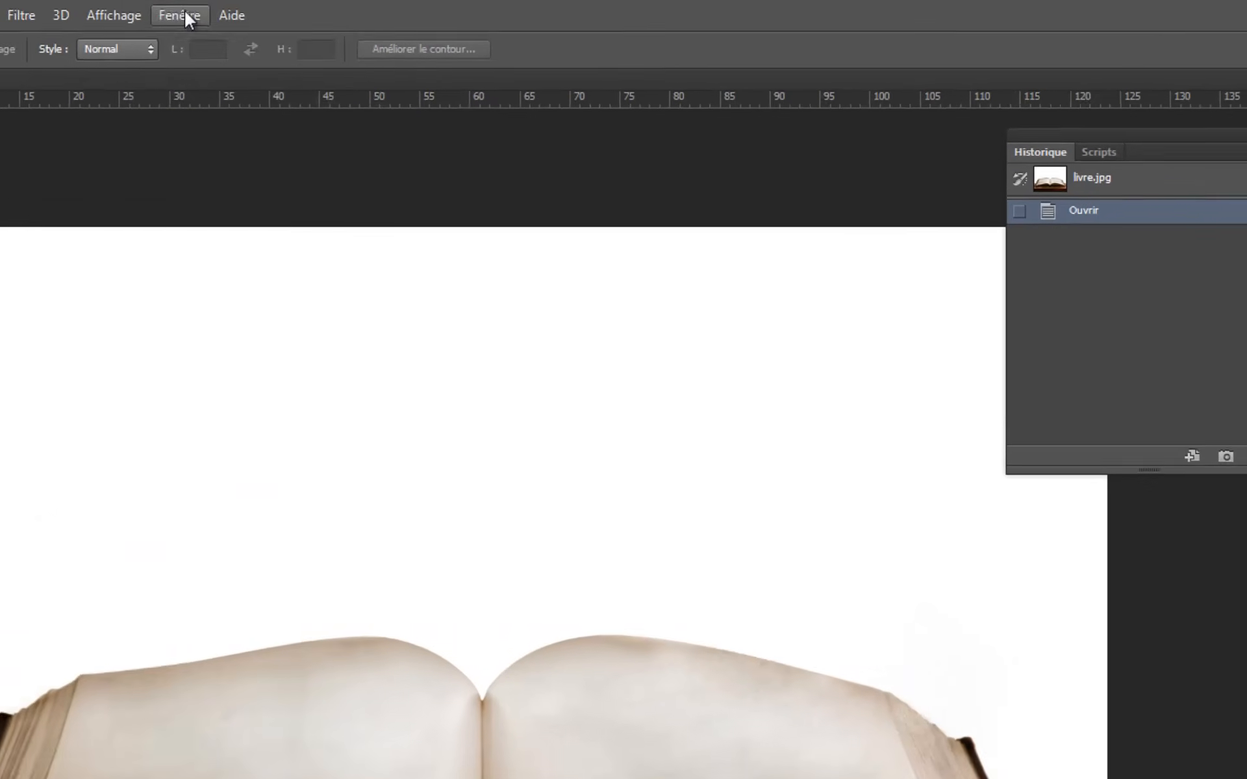
pyautogui.click(346, 10)
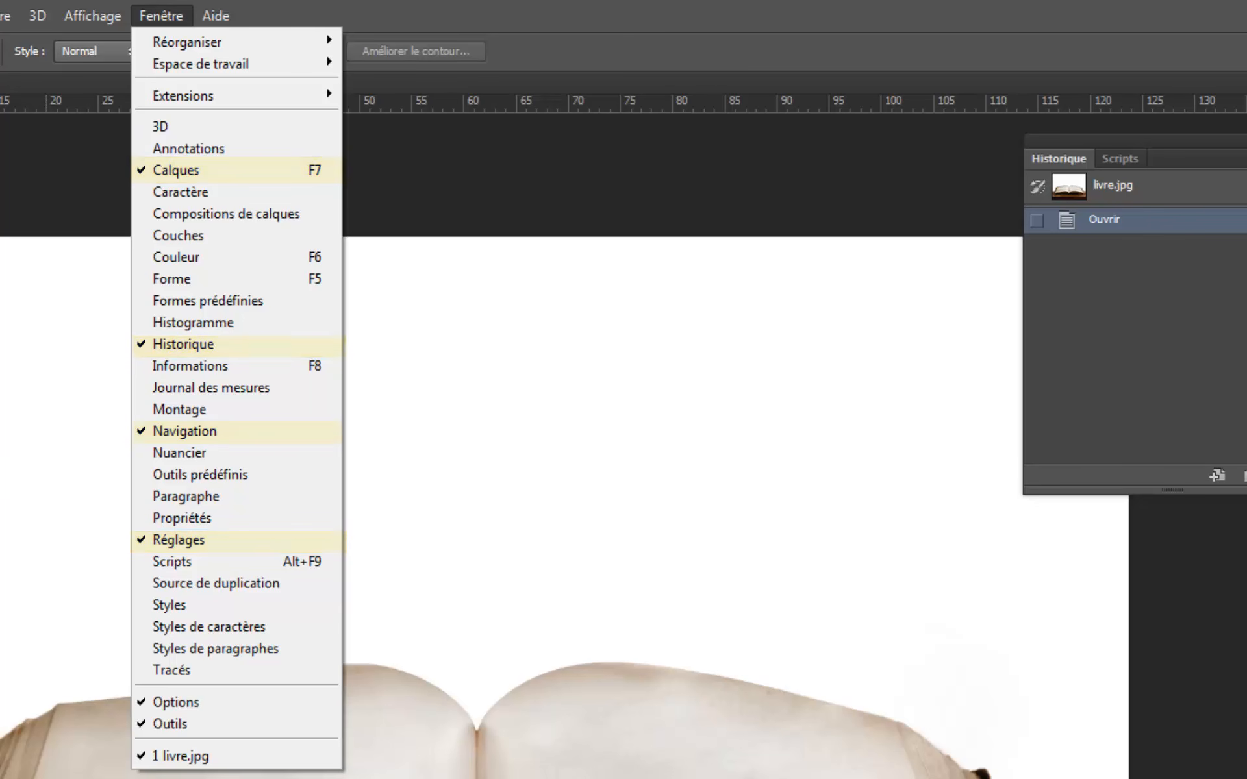
pyautogui.click(0, 485)
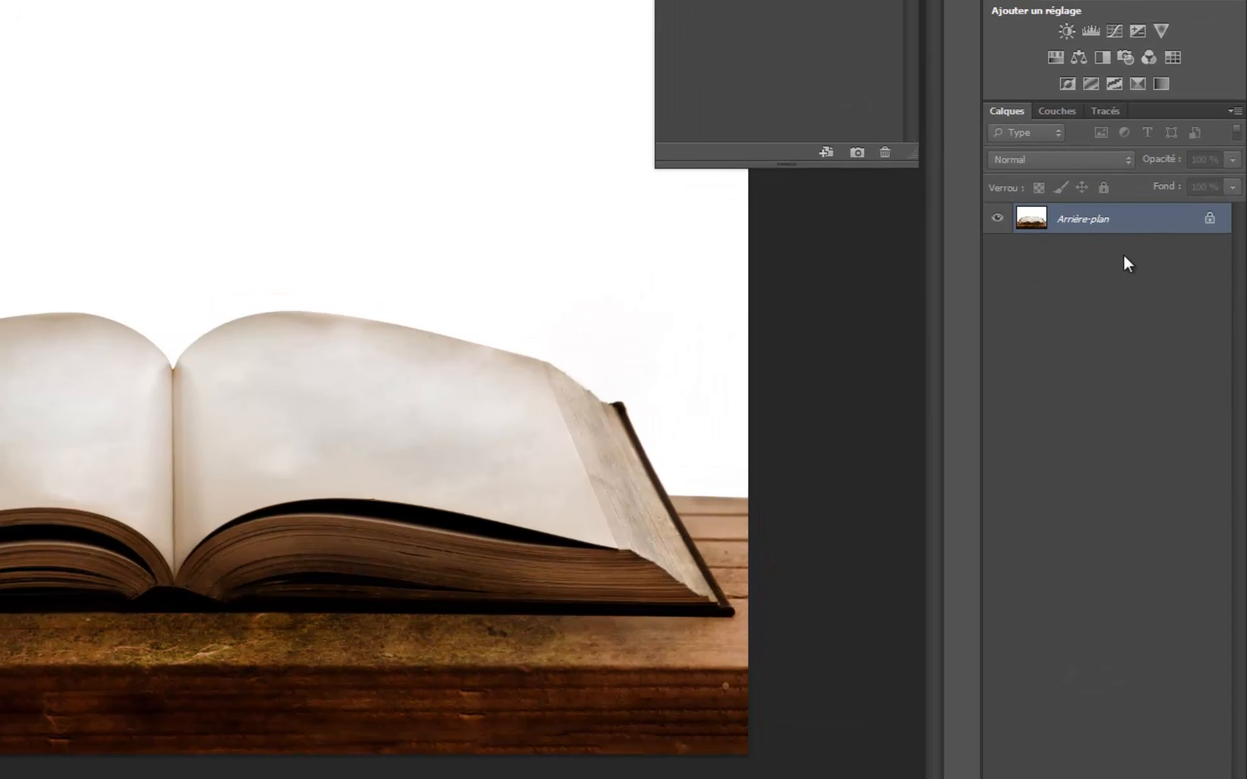
# - Convert the locked background of the book image into an editable layer named Livre
pyautogui.doubleClick(1209, 222)
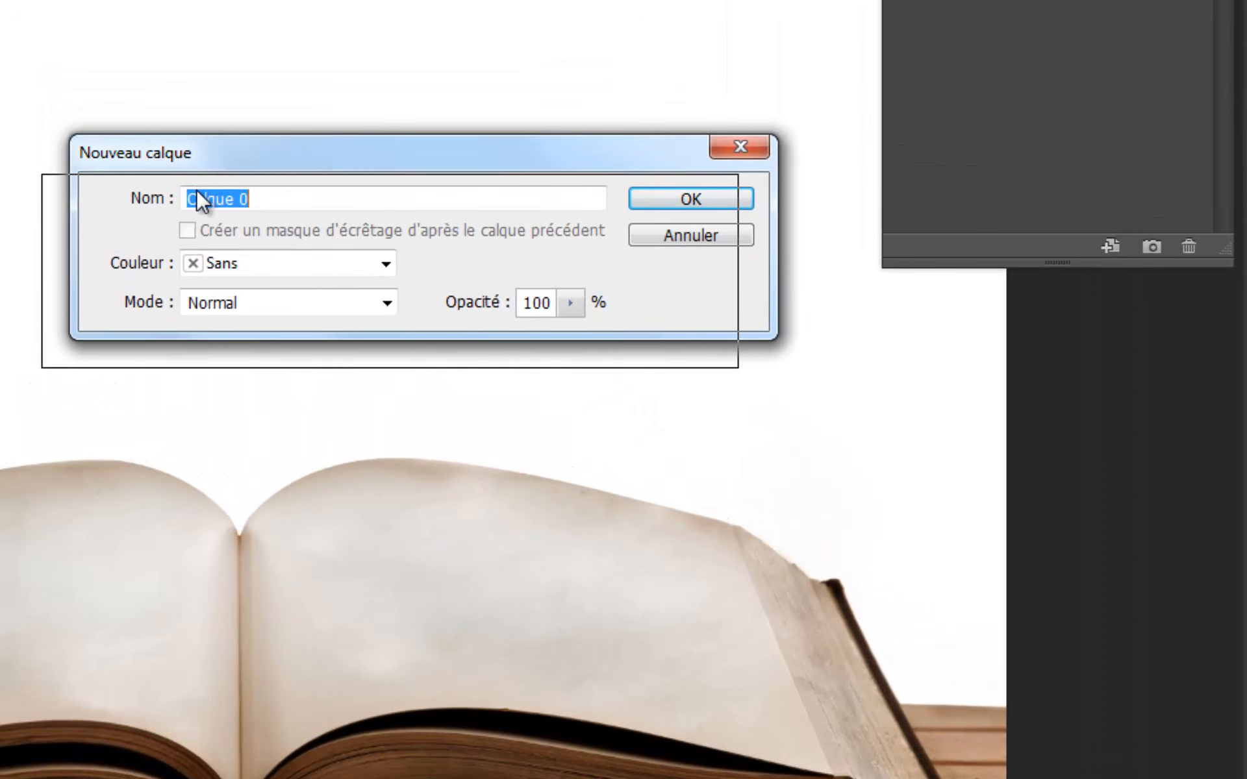
pyautogui.moveTo(229, 155); pyautogui.dragTo(196, 189)
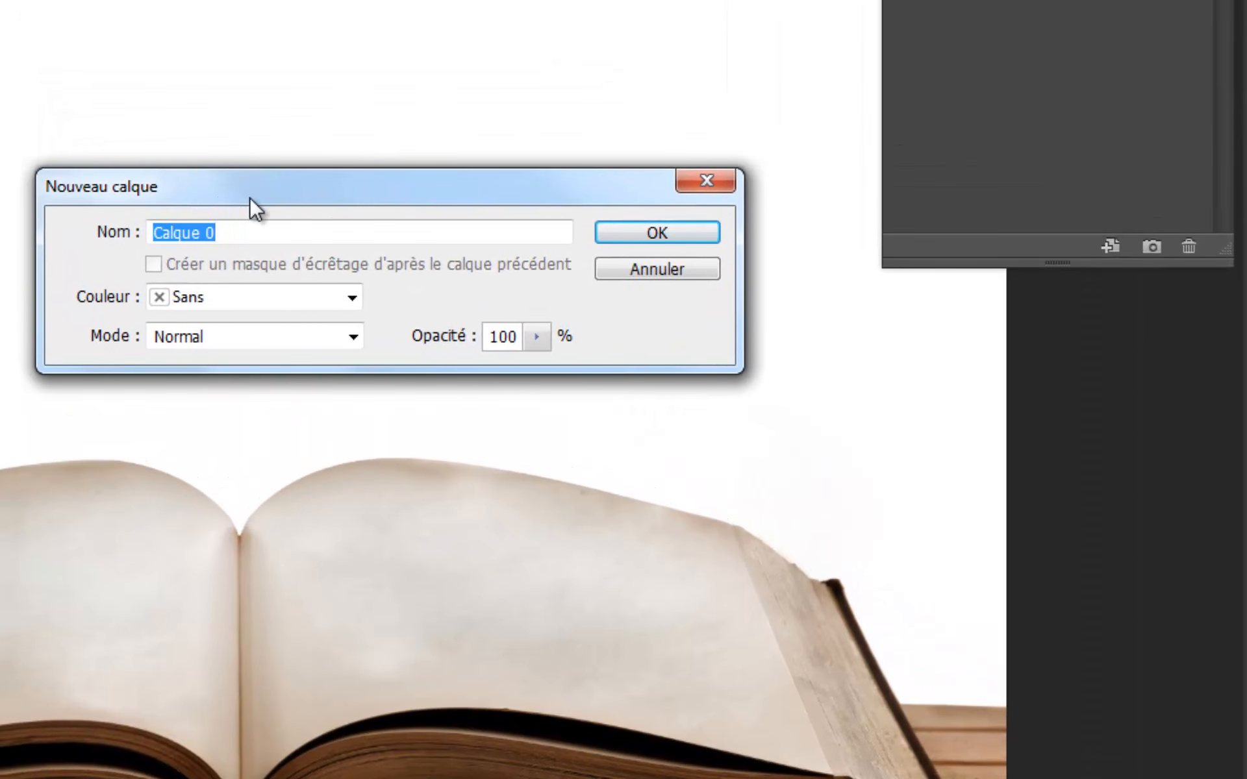
pyautogui.write('Liv')
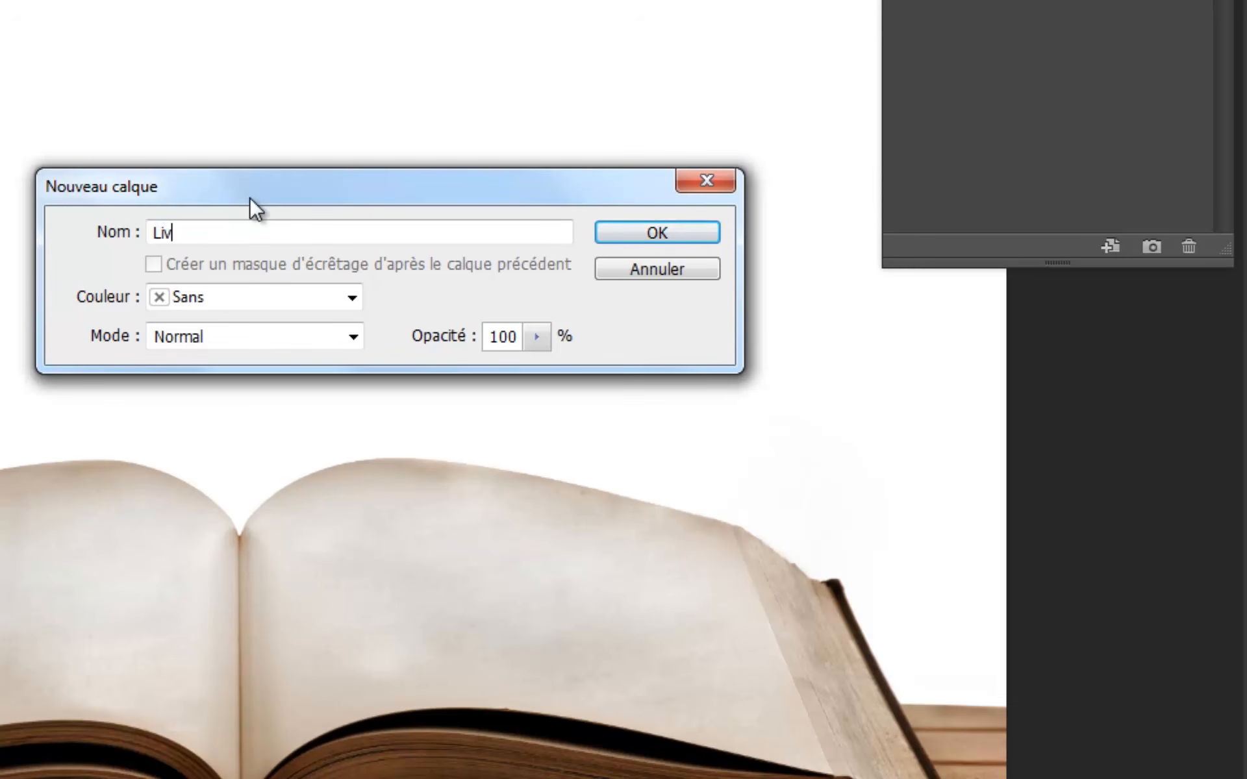
pyautogui.write('re')
pyautogui.click(663, 236)
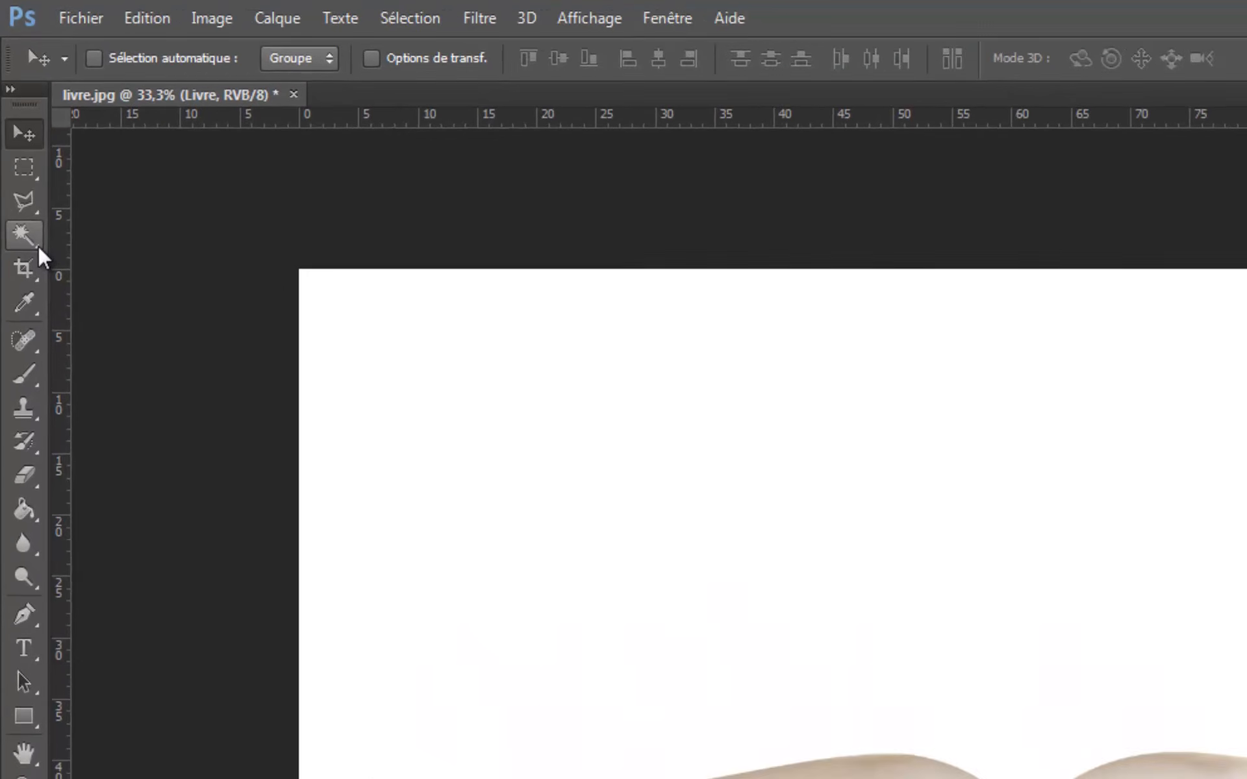
# - Select the white area above and around the open book with the Magic Wand tool
pyautogui.click(39, 254)
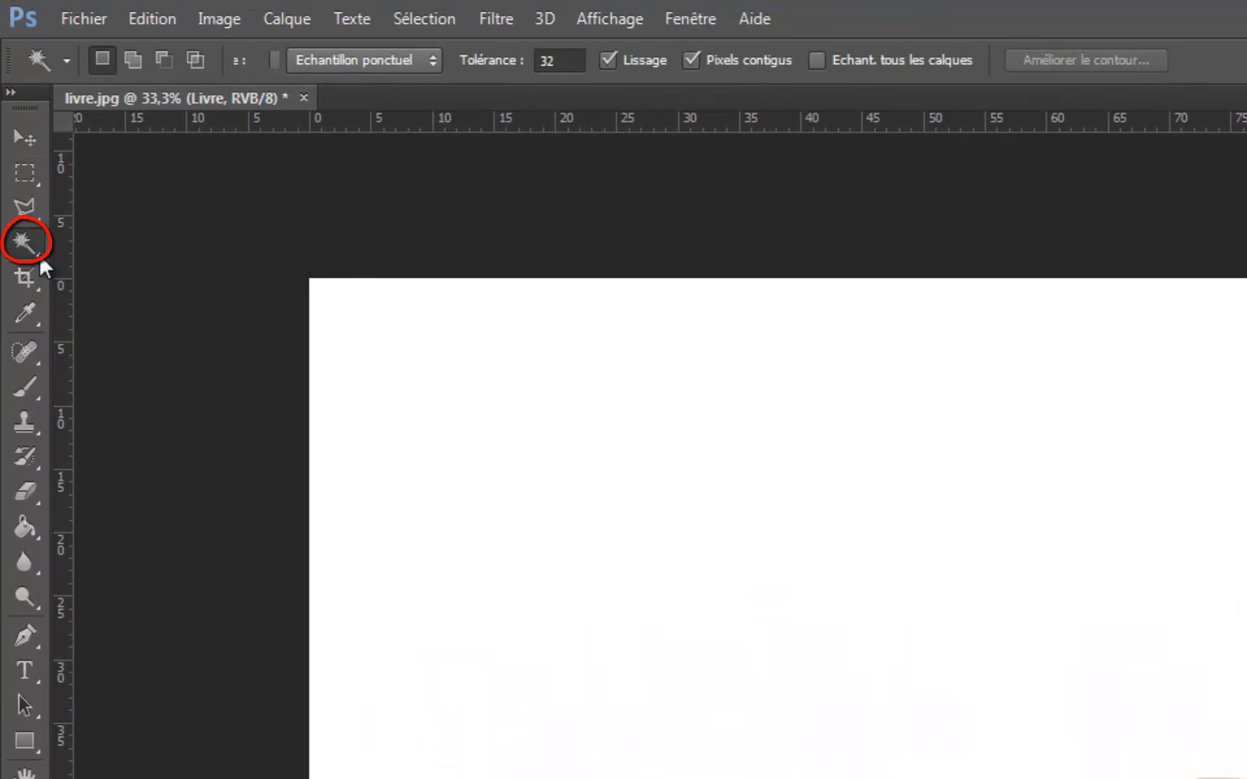
pyautogui.rightClick(40, 254)
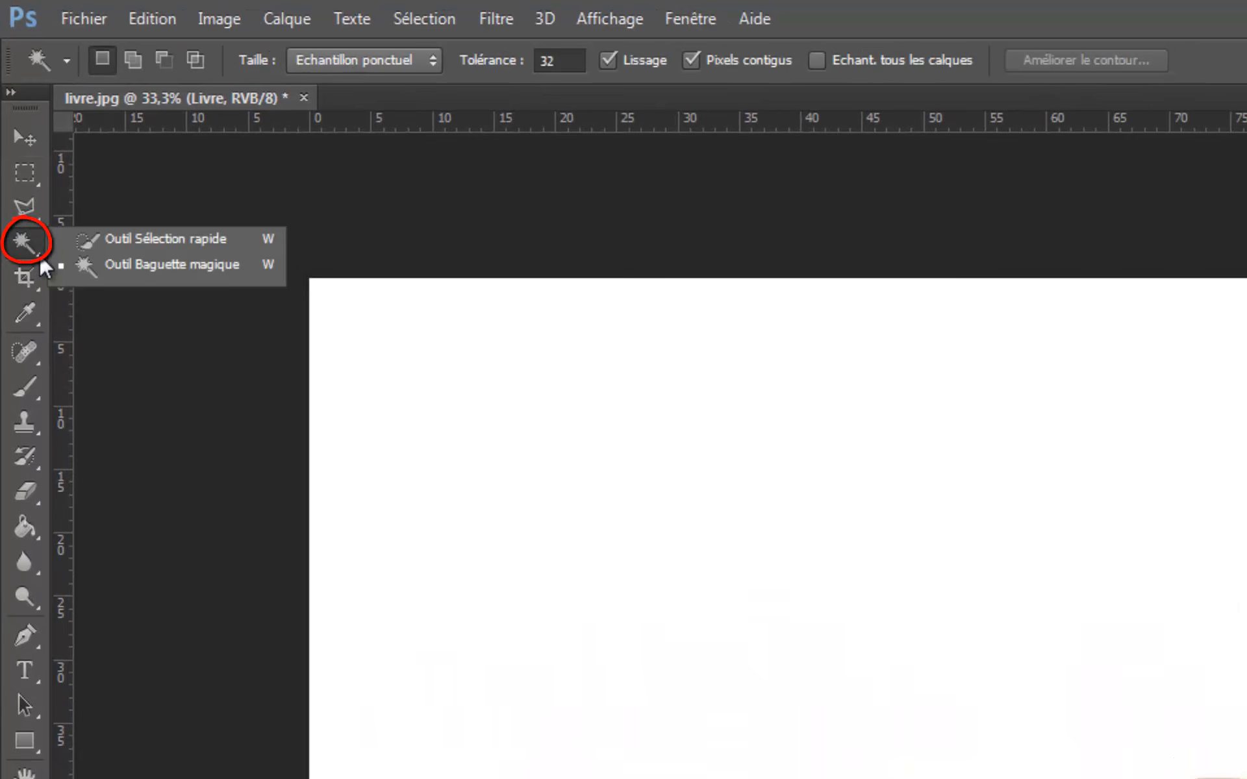
pyautogui.click(126, 265)
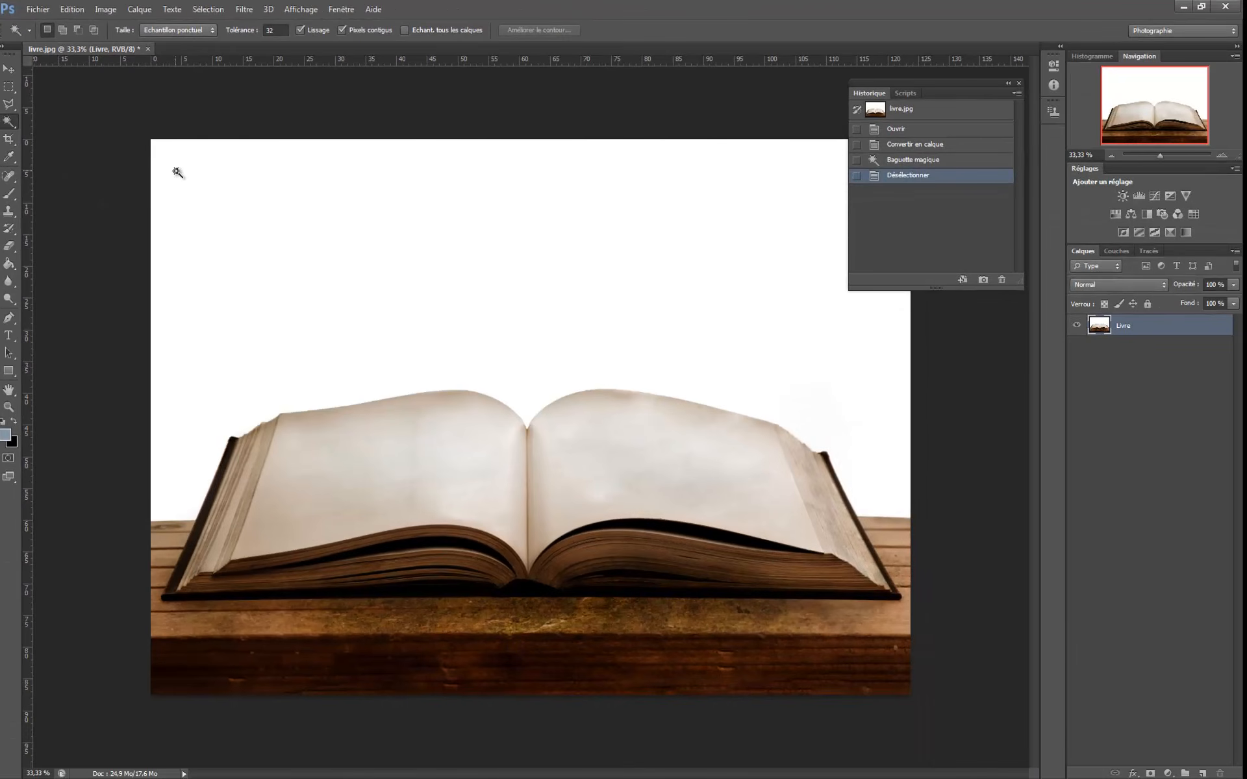
pyautogui.click(352, 194)
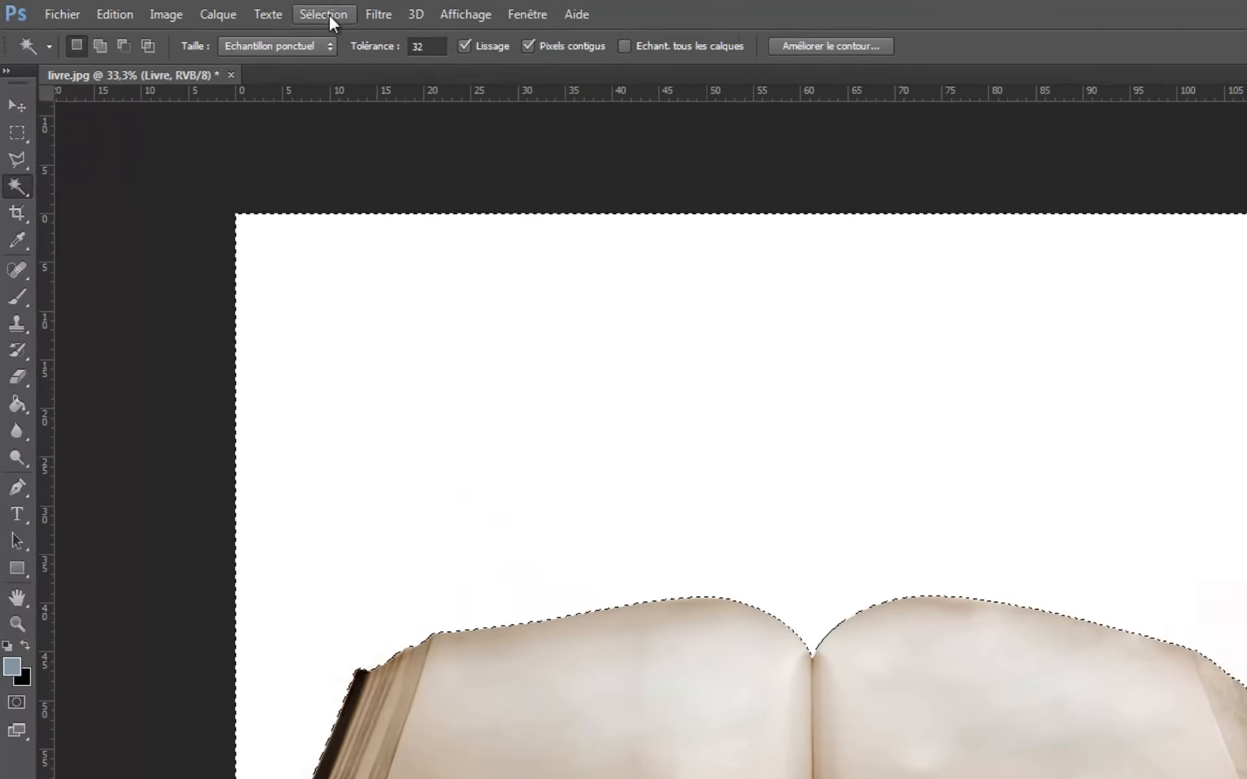
# - Refine the edge of the white-area selection with smoothing 3, feather 1 px and edge shift 50%
pyautogui.click(219, 12)
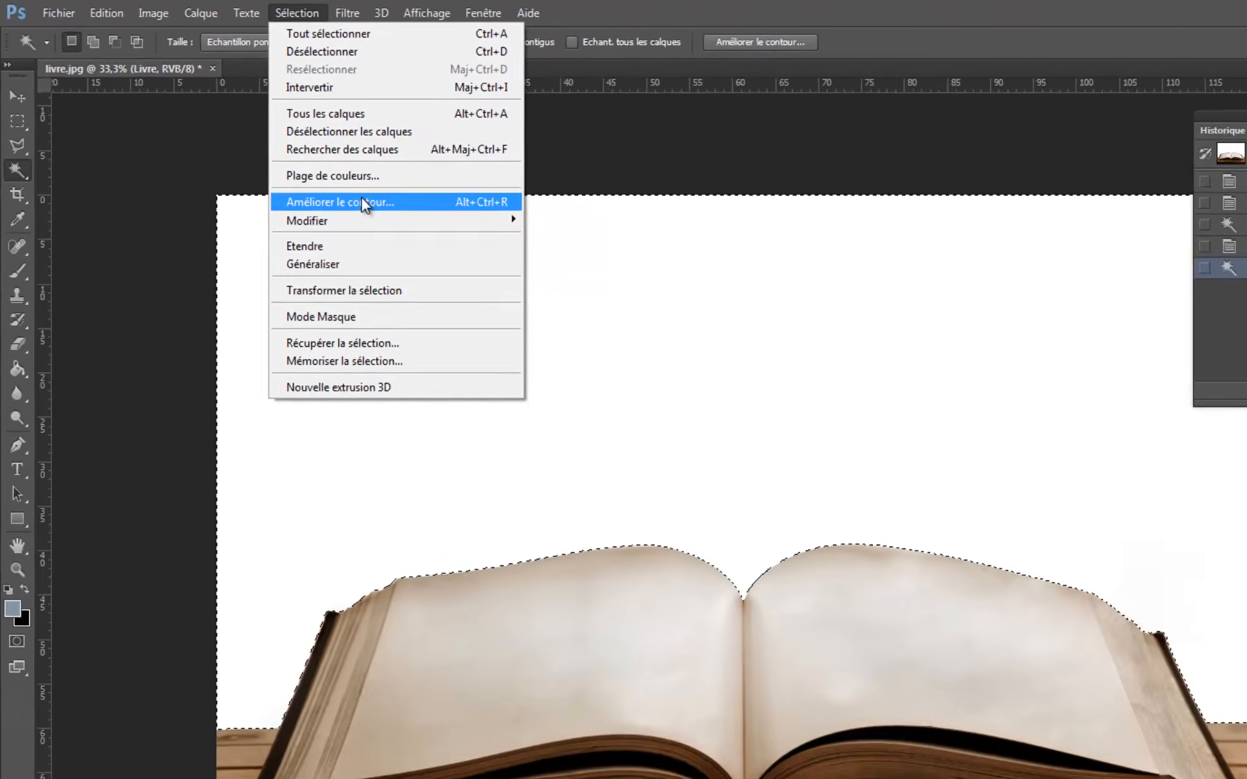
pyautogui.click(518, 288)
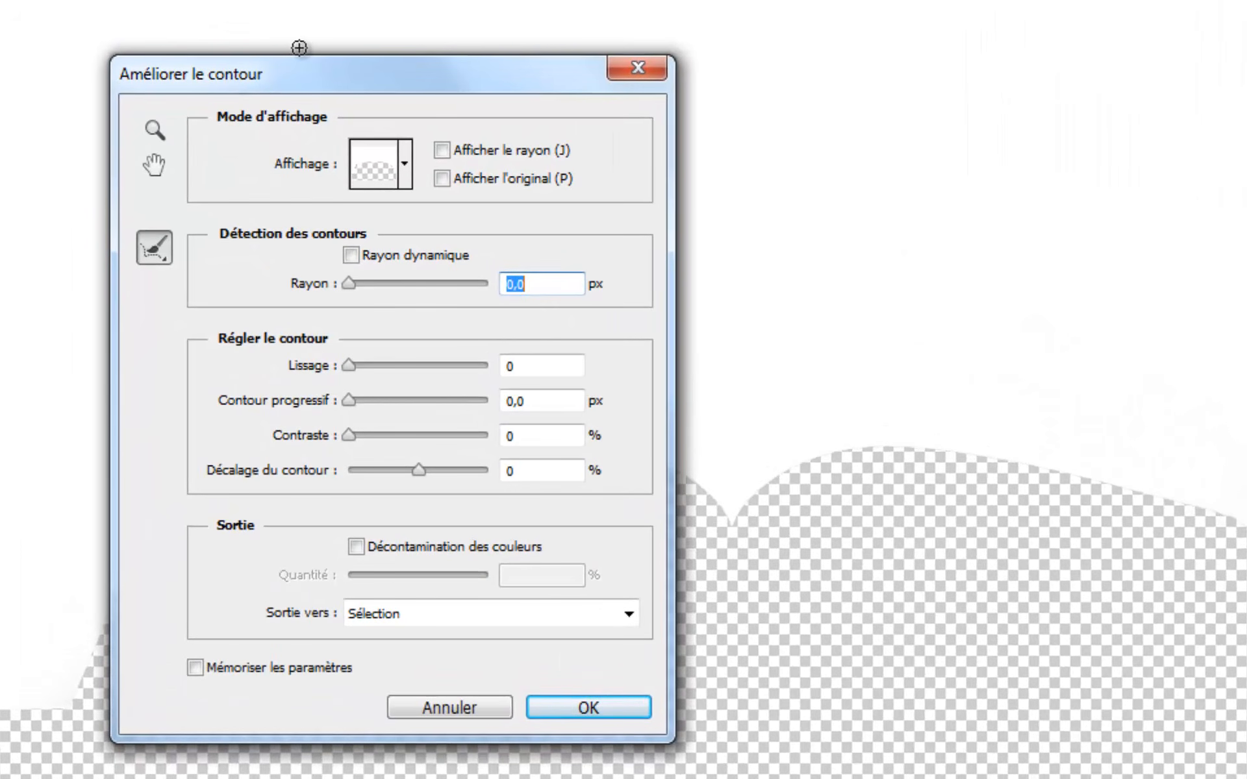
pyautogui.moveTo(319, 69); pyautogui.dragTo(341, 45)
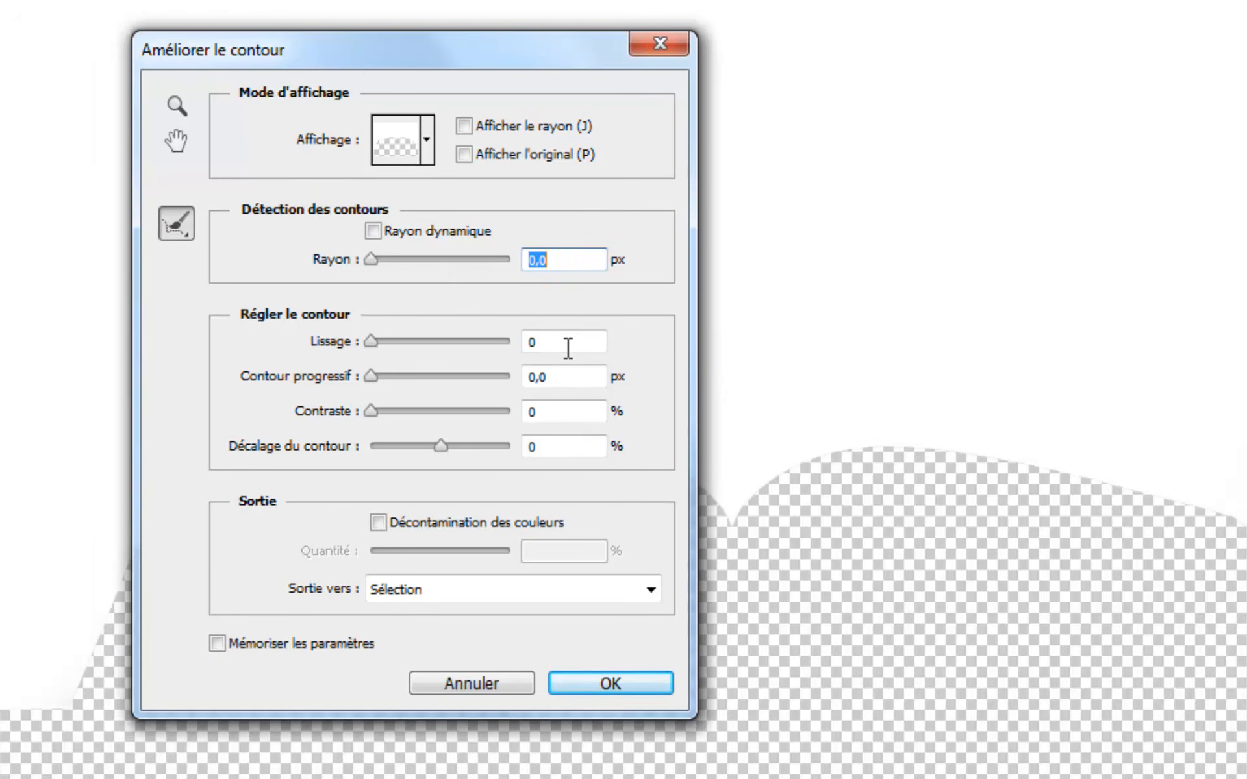
pyautogui.click(562, 343)
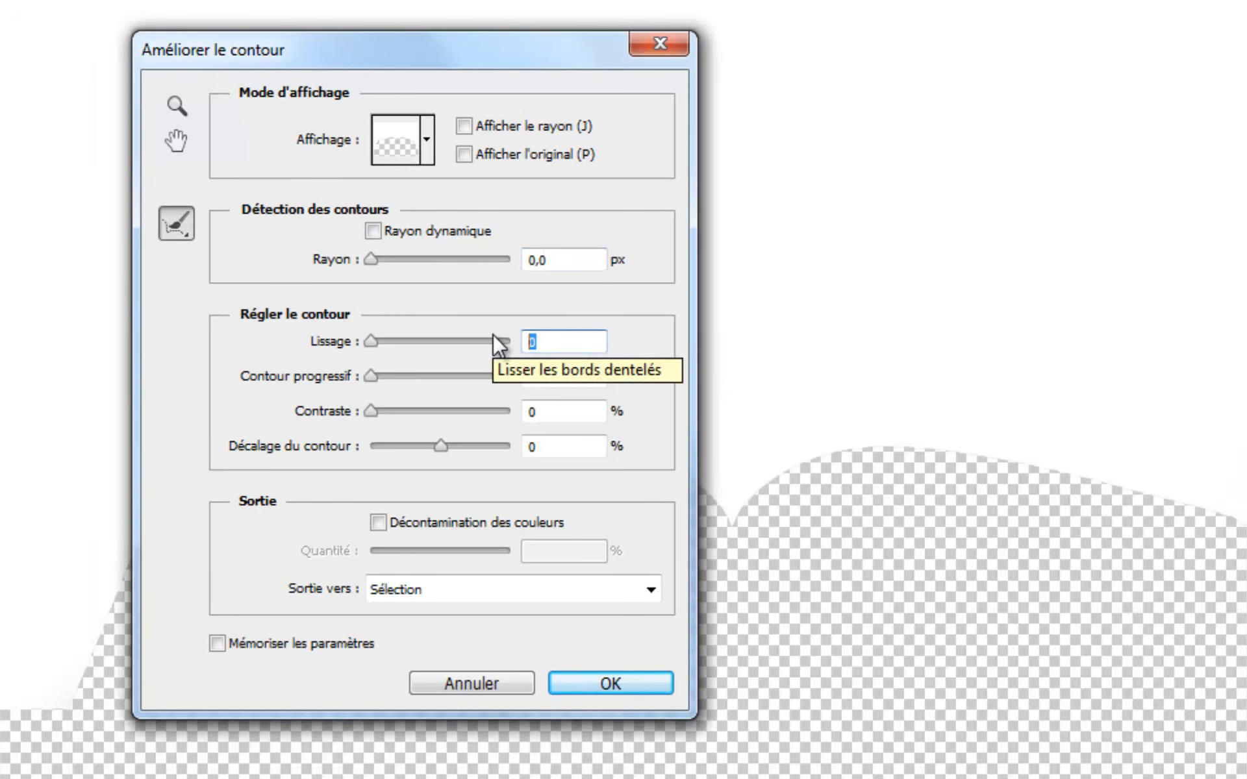
pyautogui.write('3')
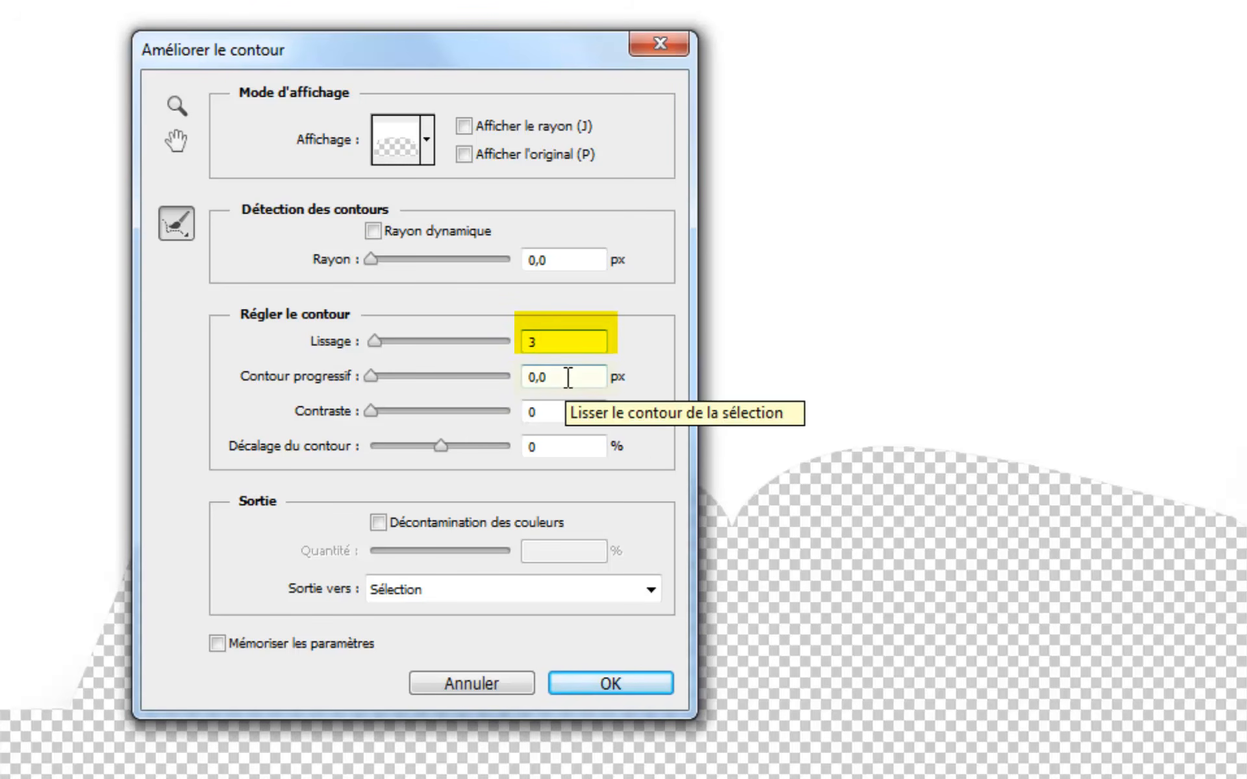
pyautogui.moveTo(569, 378); pyautogui.dragTo(468, 364)
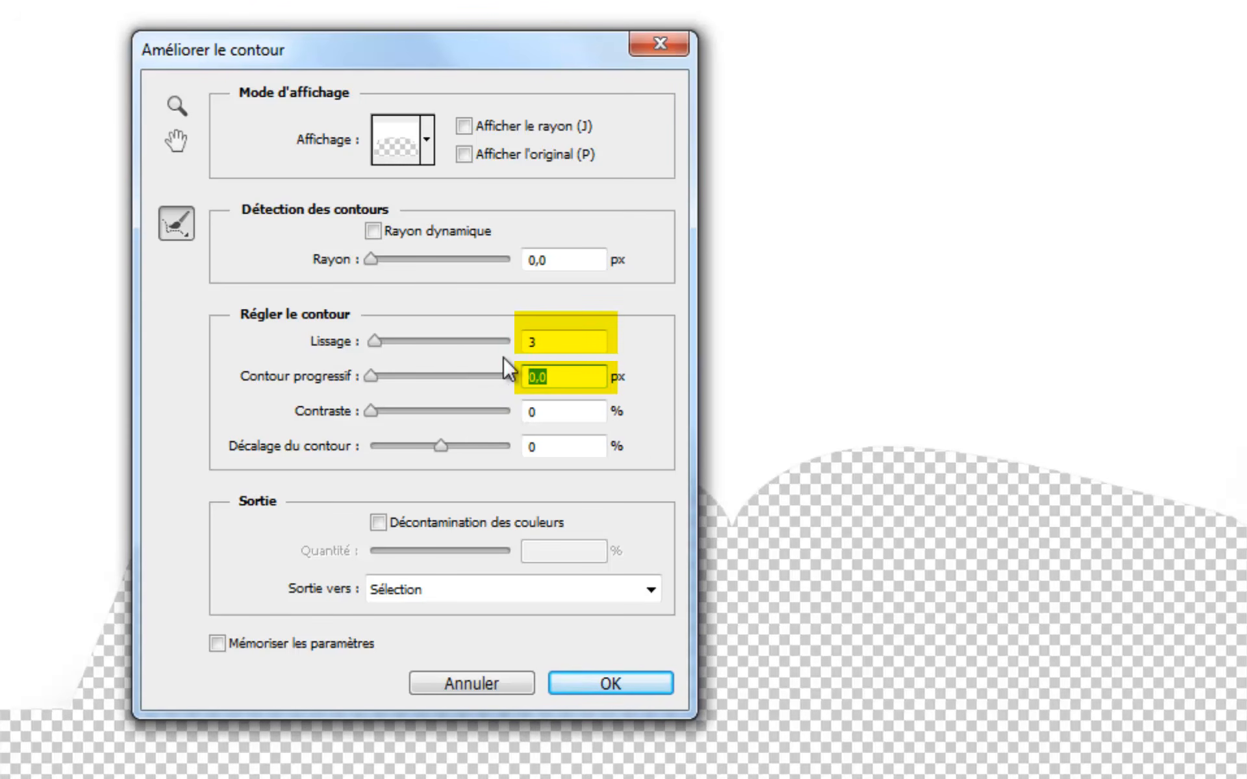
pyautogui.write('1')
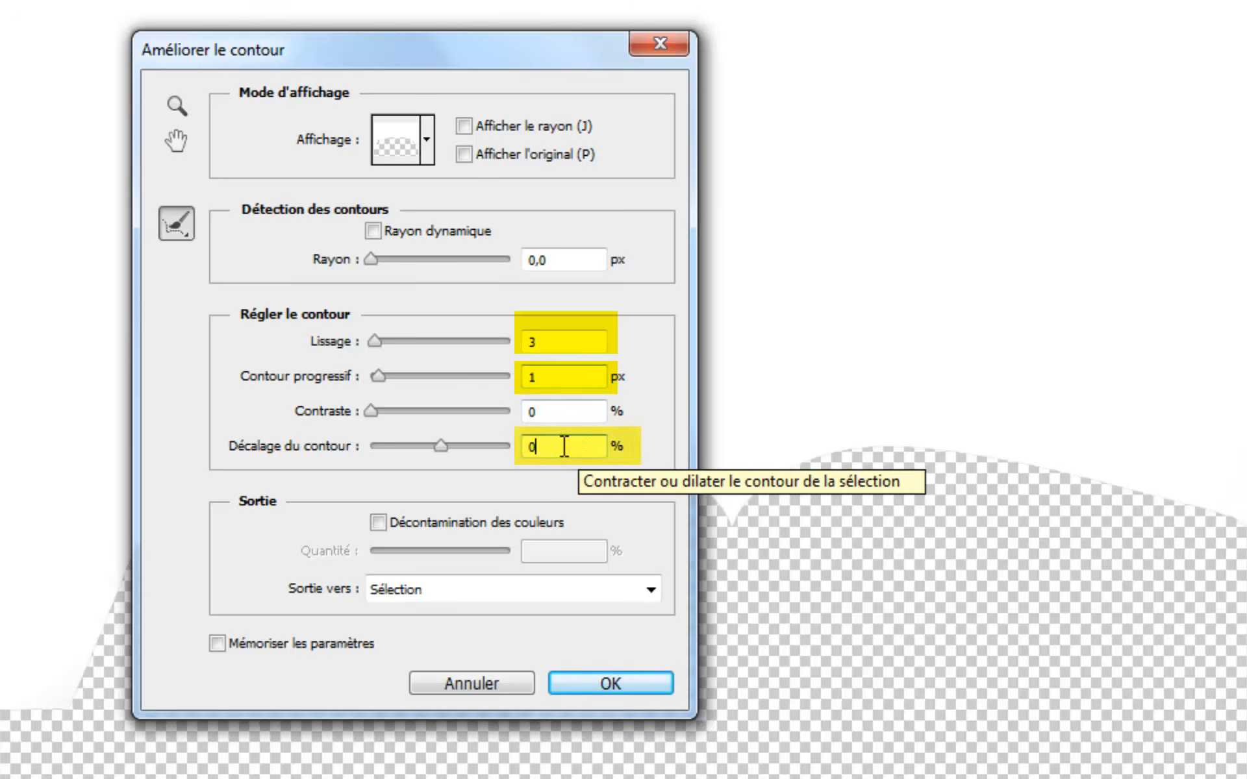
pyautogui.moveTo(565, 444); pyautogui.dragTo(484, 458)
pyautogui.write('50')
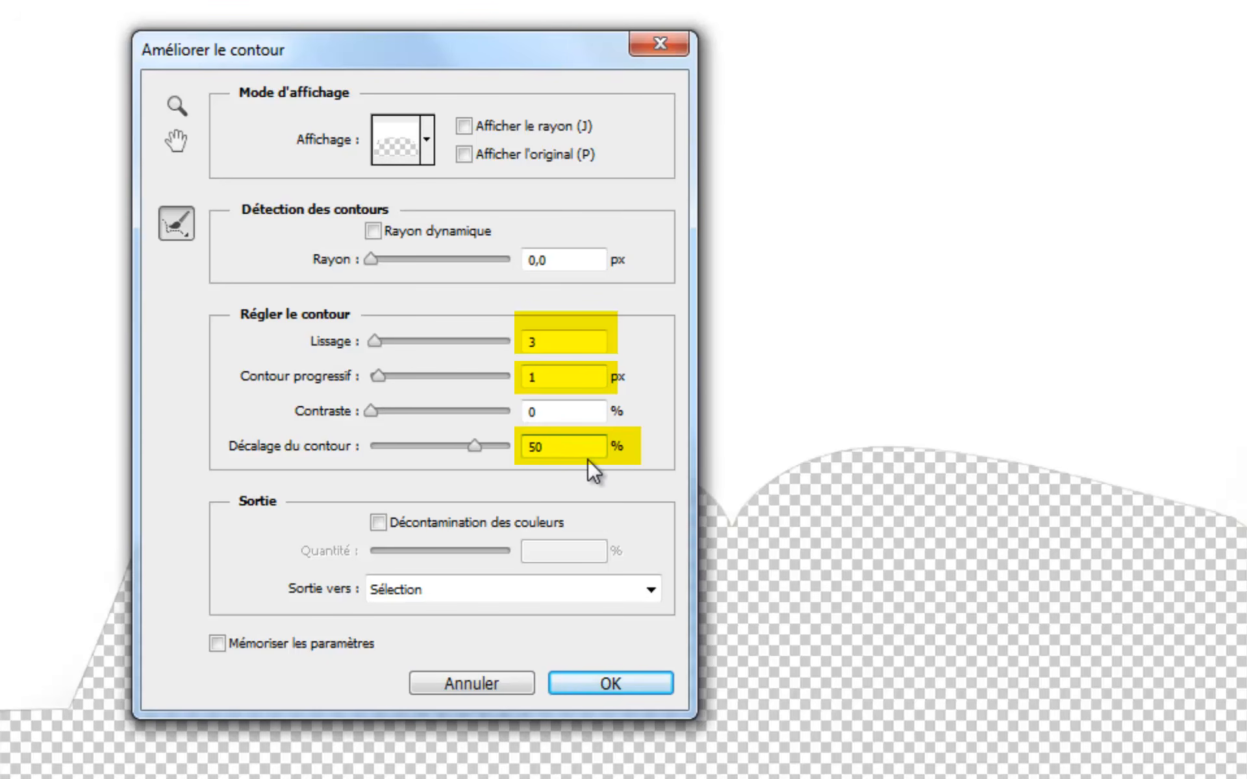
pyautogui.click(616, 683)
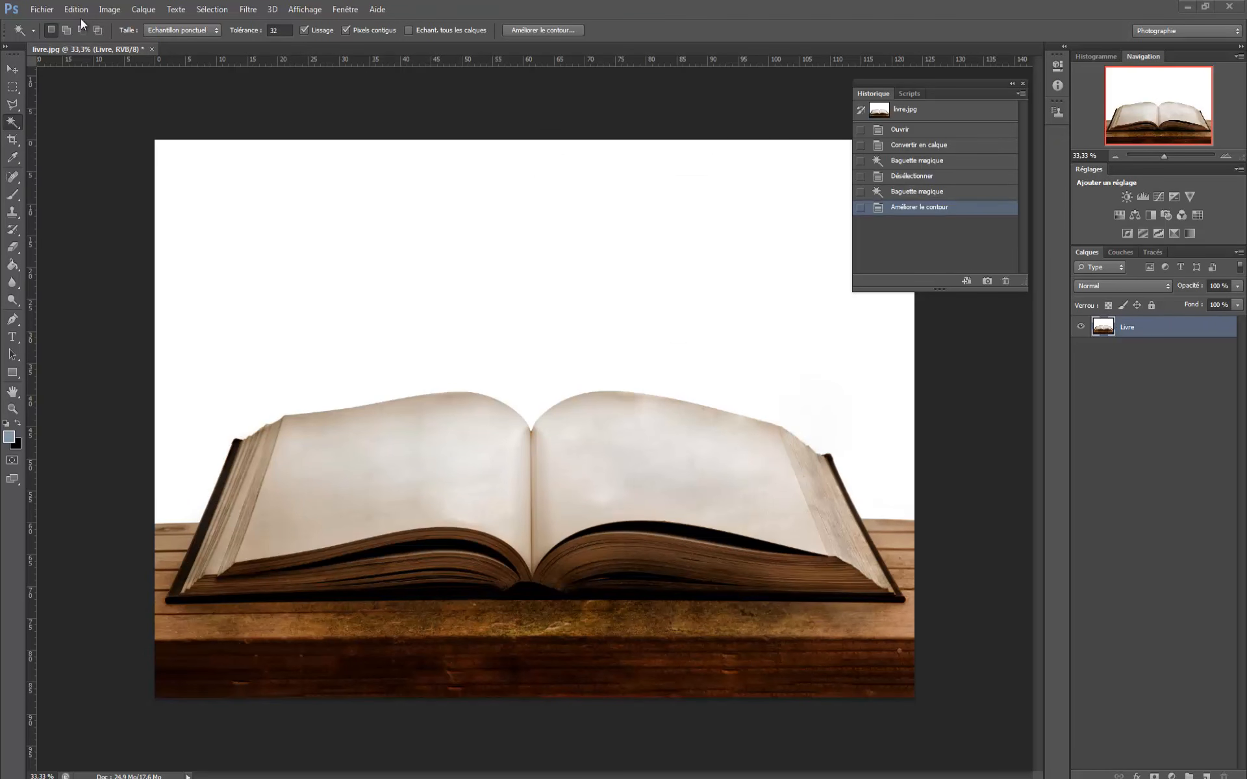
# - Cut the selected white background out of the Livre layer
pyautogui.hotkey('ctrl', 'x')
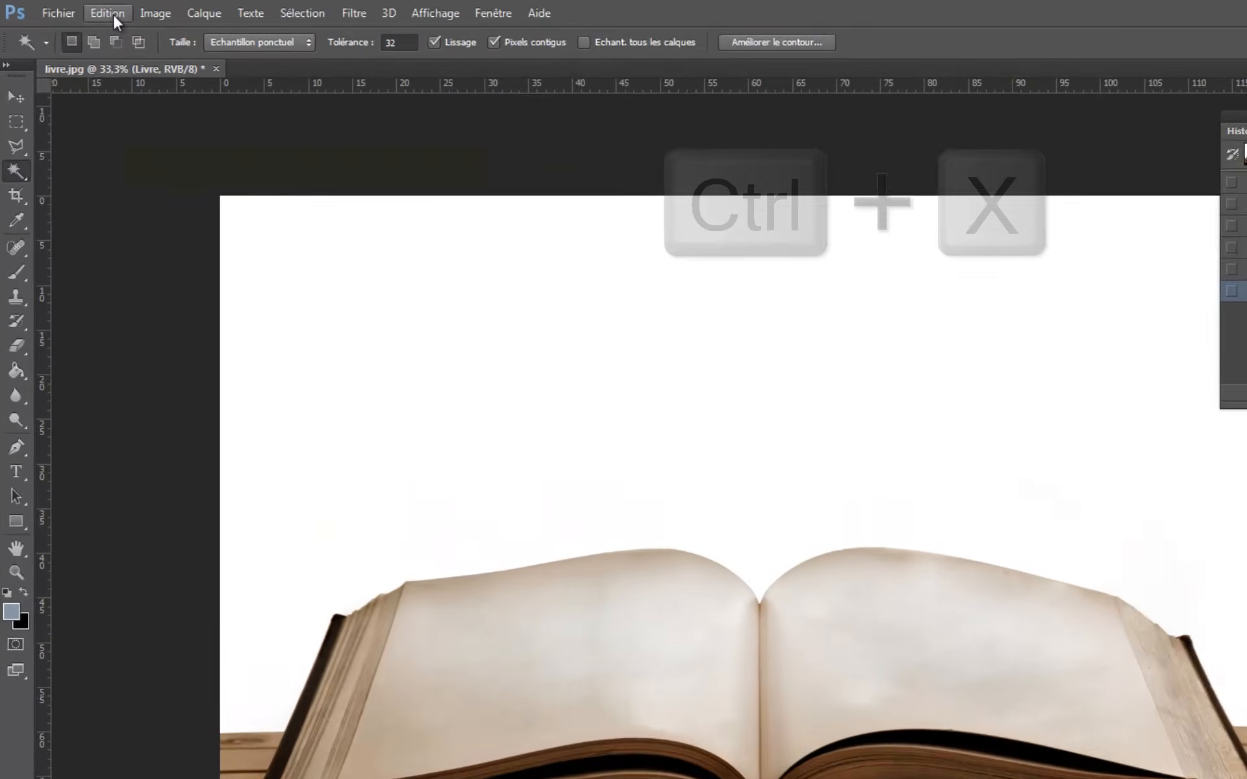
pyautogui.click(82, 13)
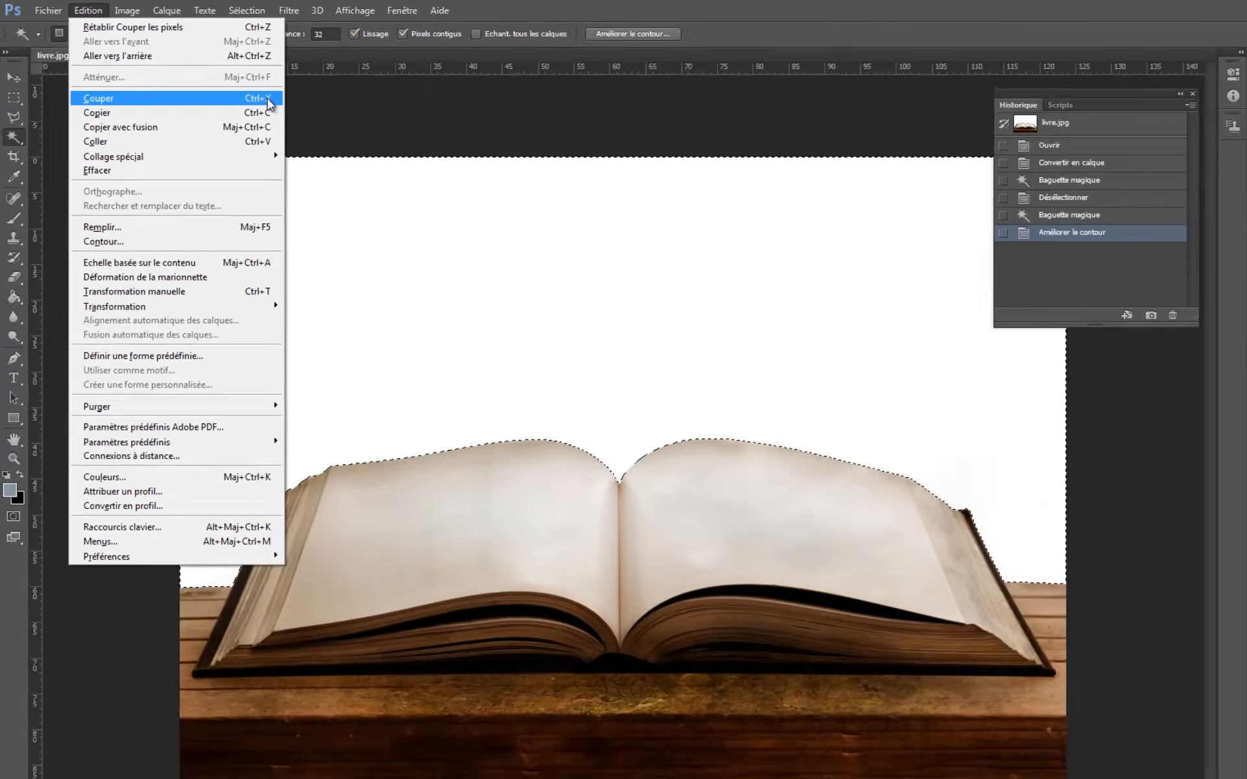
pyautogui.click(455, 168)
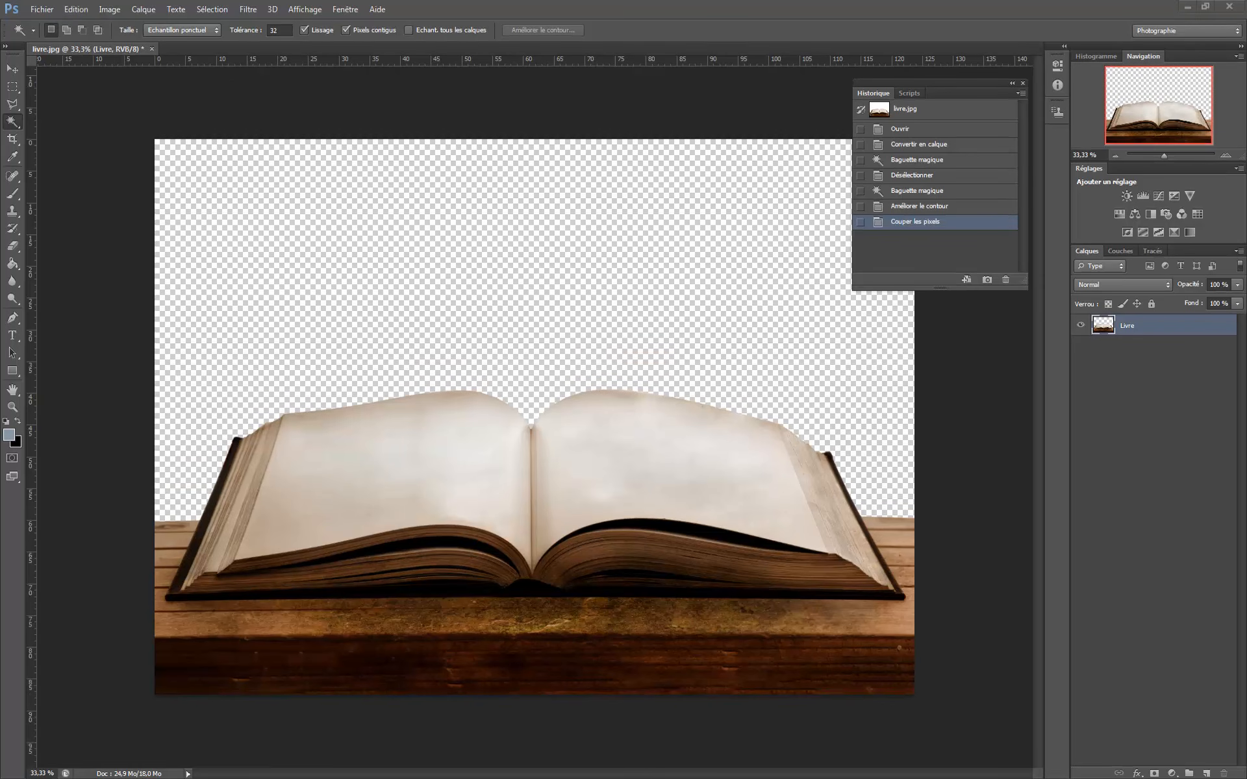
# - Open the ciel image from the livre folder as a second document
pyautogui.click(41, 13)
pyautogui.click(60, 39)
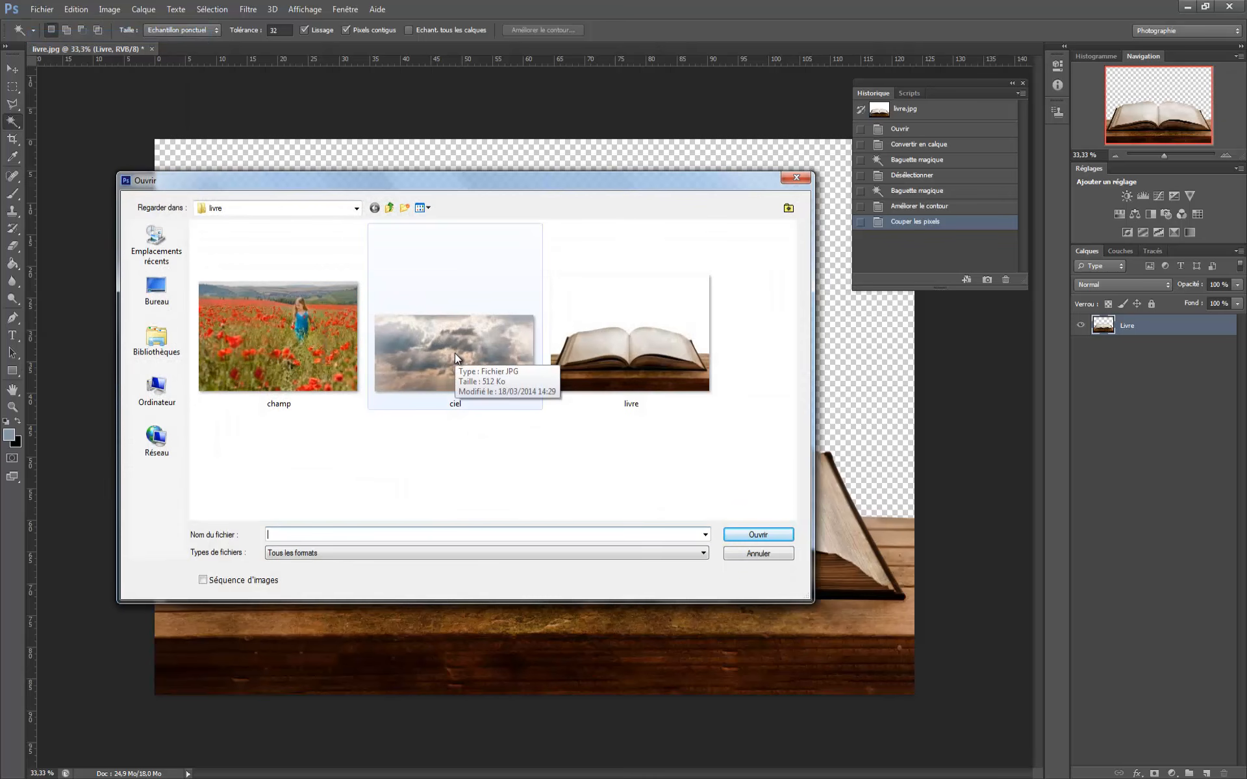
pyautogui.click(454, 354)
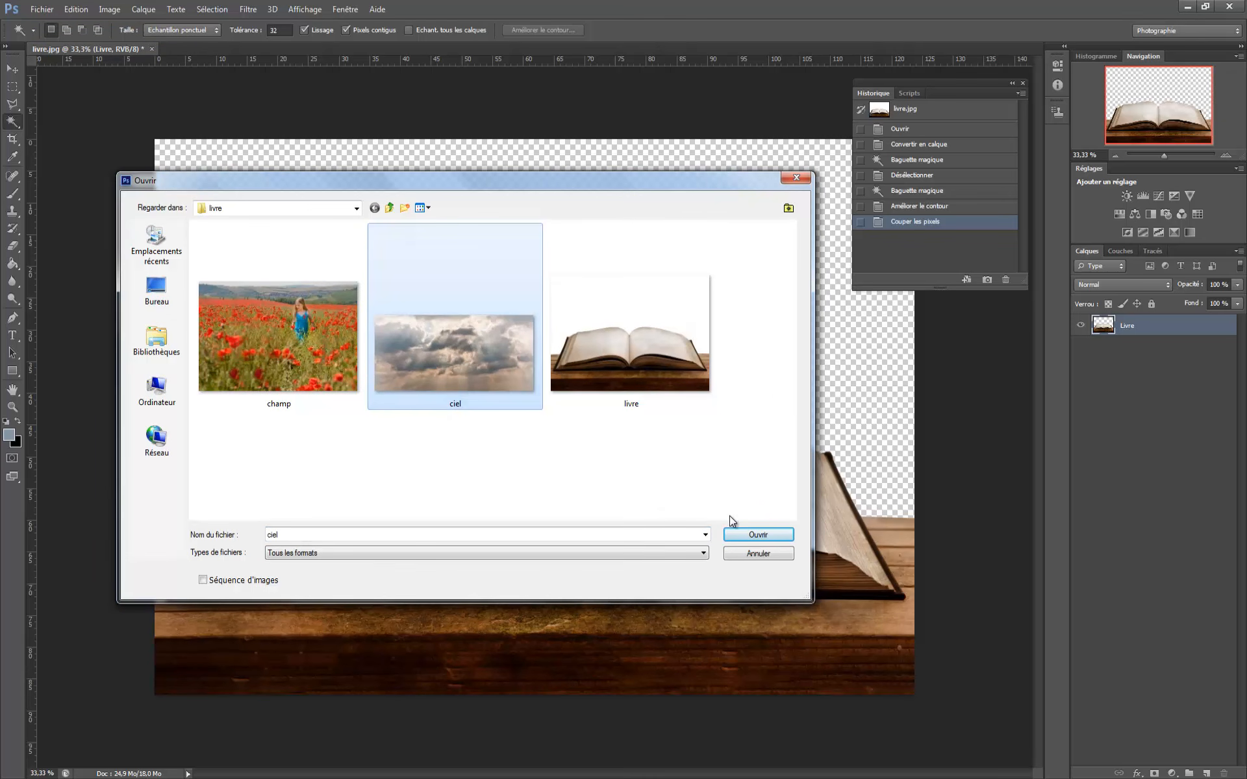
pyautogui.click(757, 535)
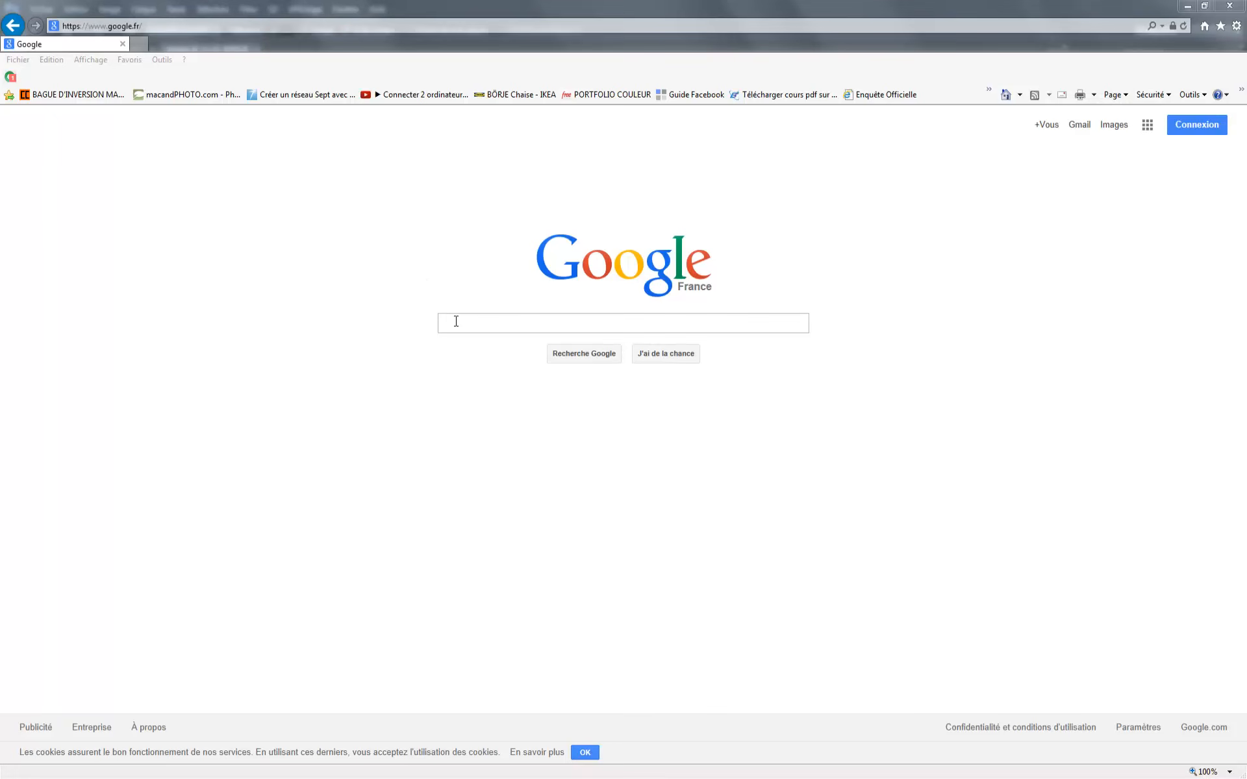
# - Switch to the web browser and search Google Images for "nuage"
pyautogui.click(456, 321)
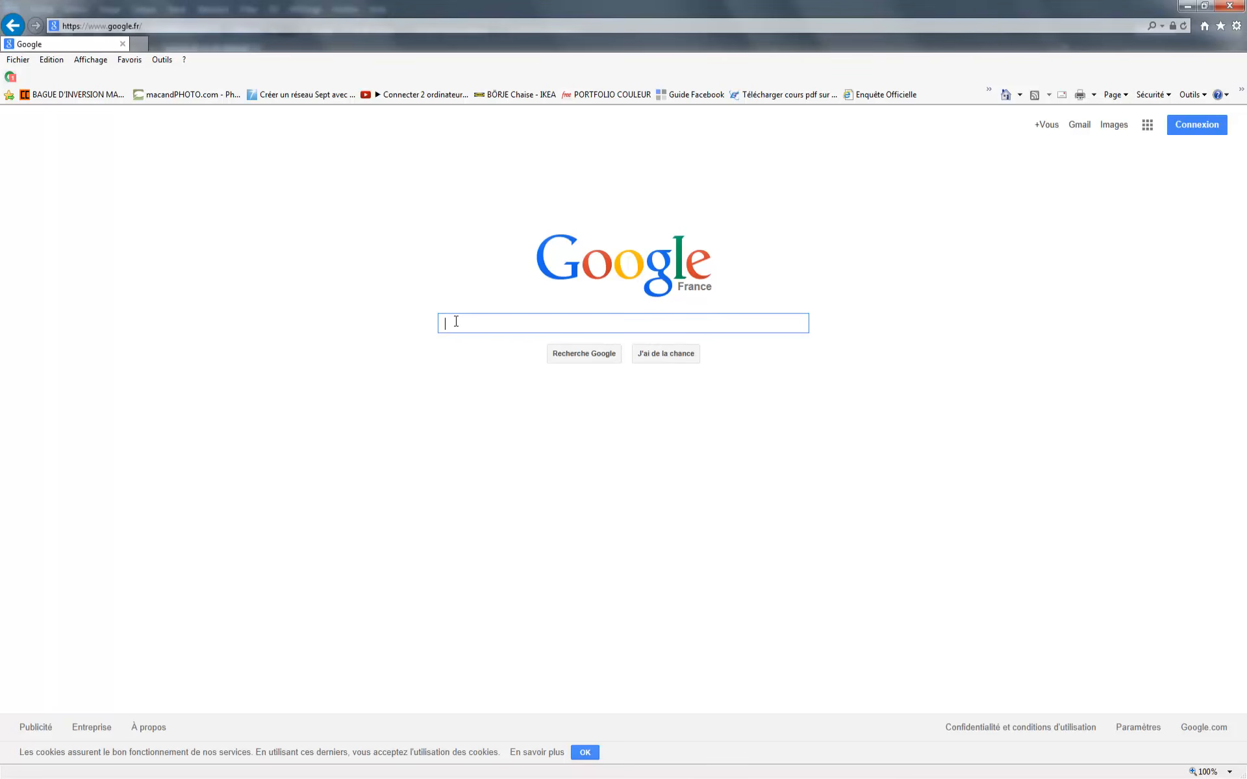
pyautogui.click(1114, 128)
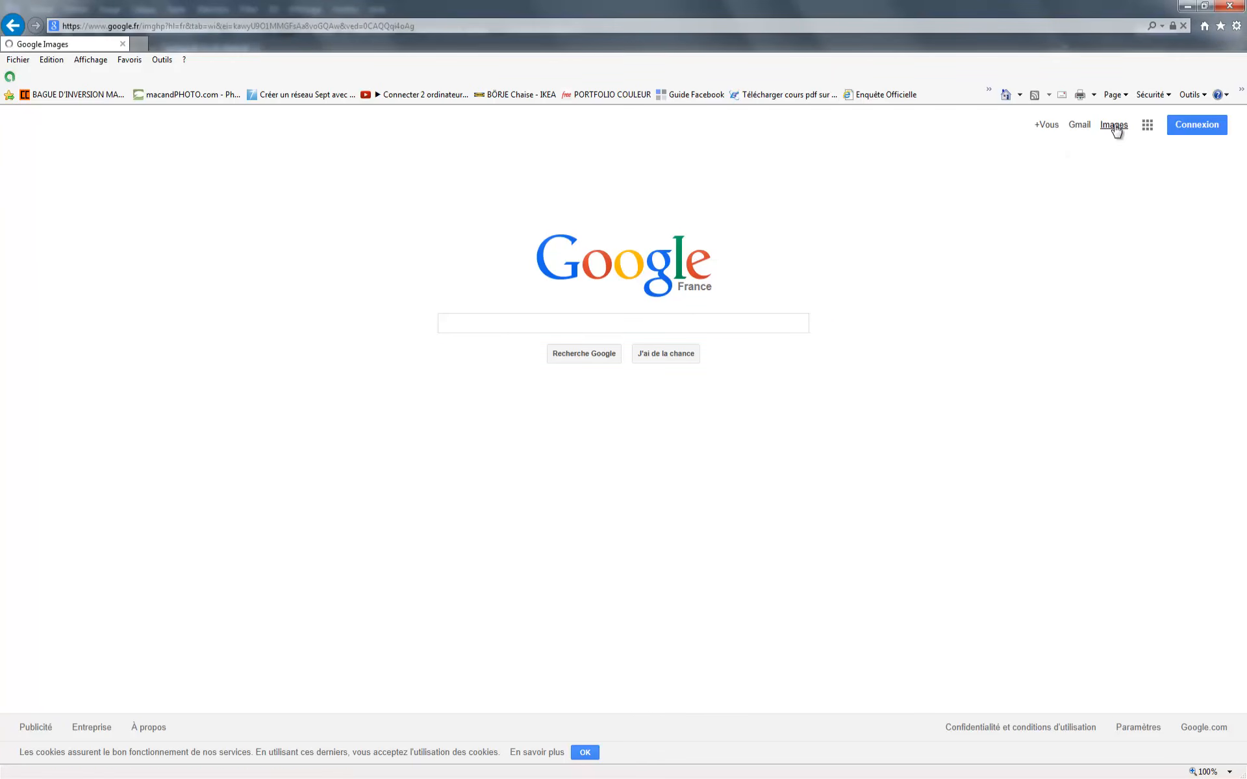
pyautogui.click(454, 321)
pyautogui.write('nuage')
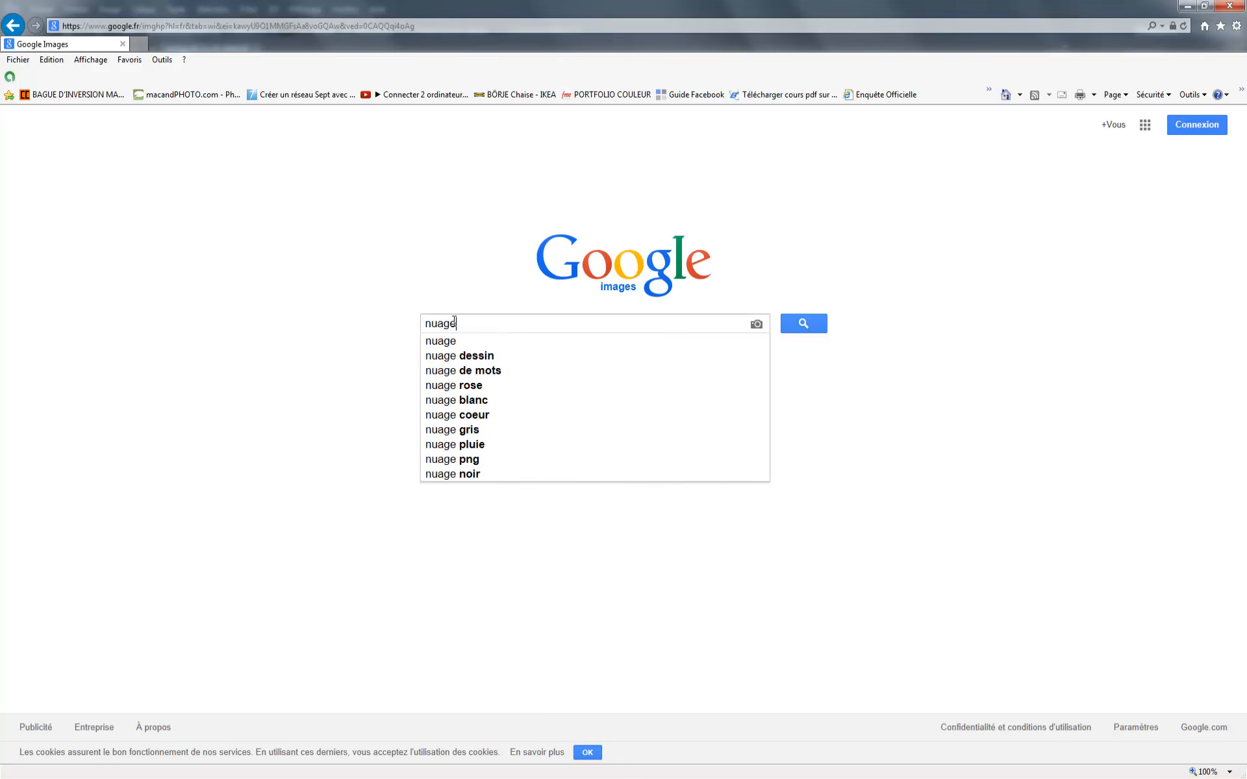
pyautogui.click(432, 343)
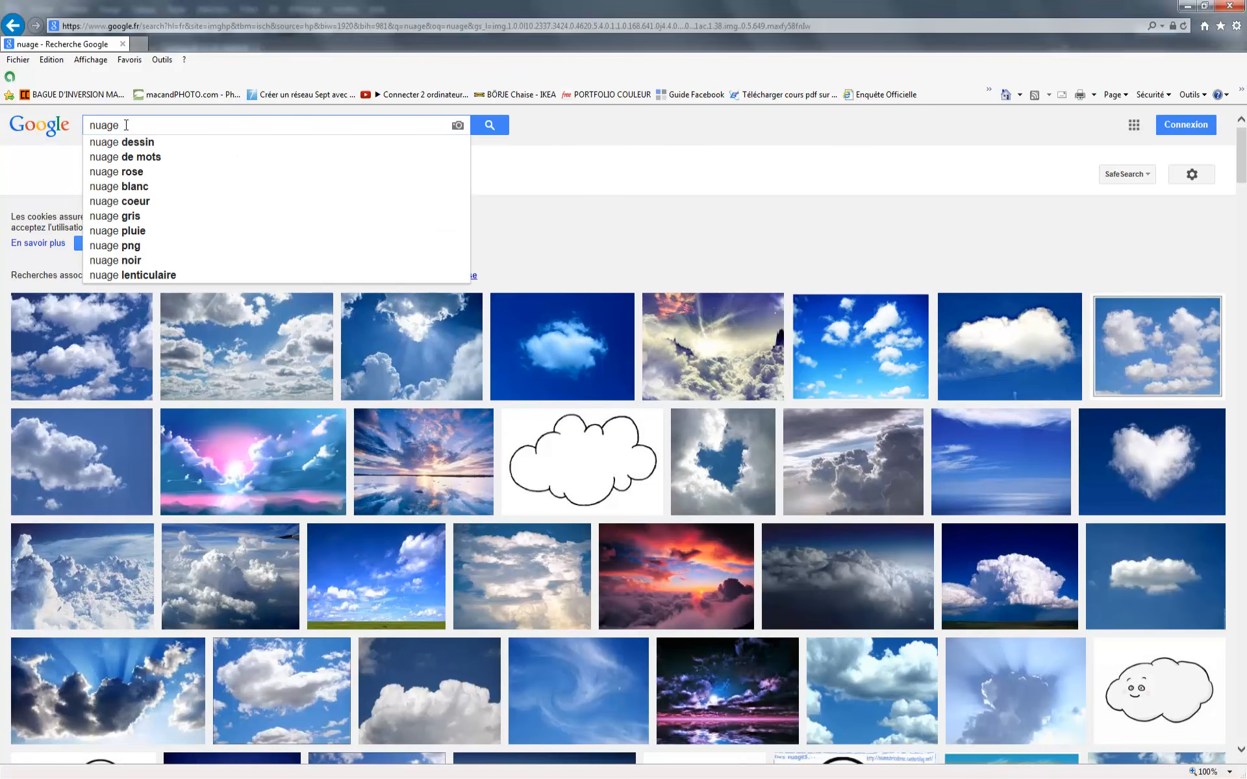
# - Refine the image search to "nuage orage"
pyautogui.write('orage')
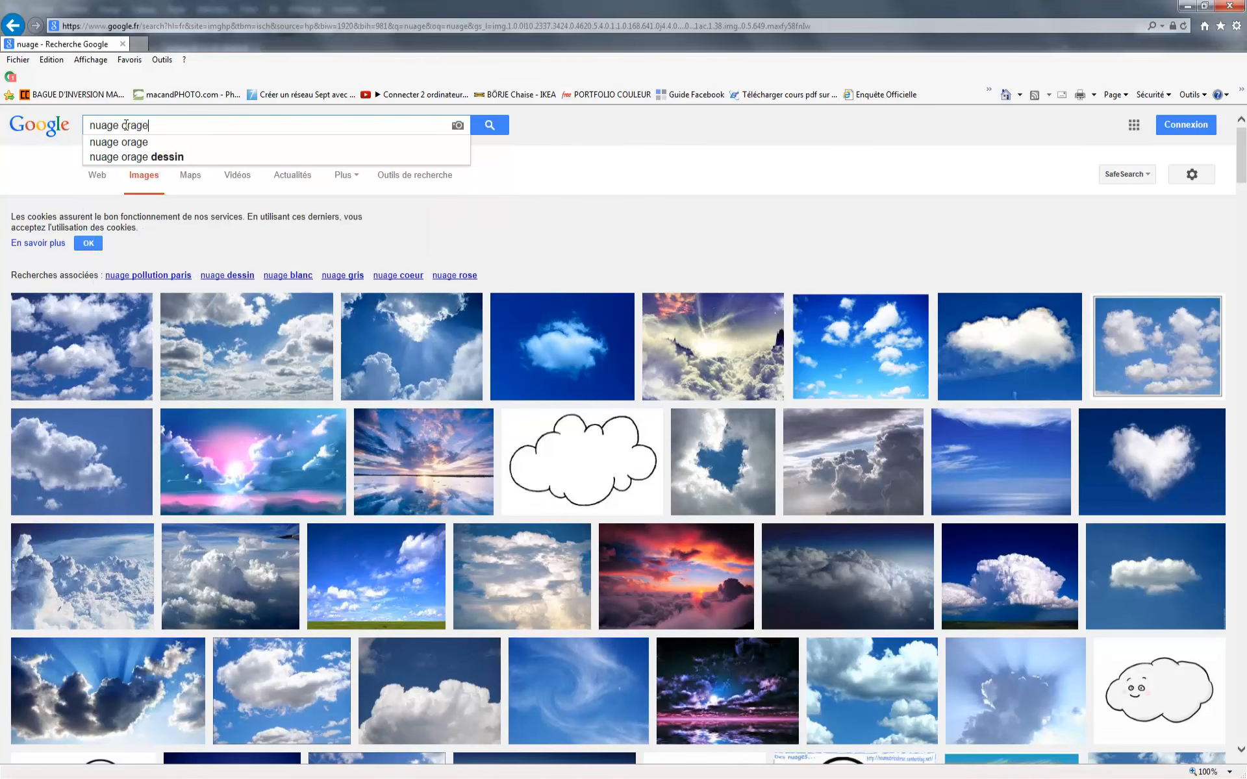
pyautogui.click(118, 142)
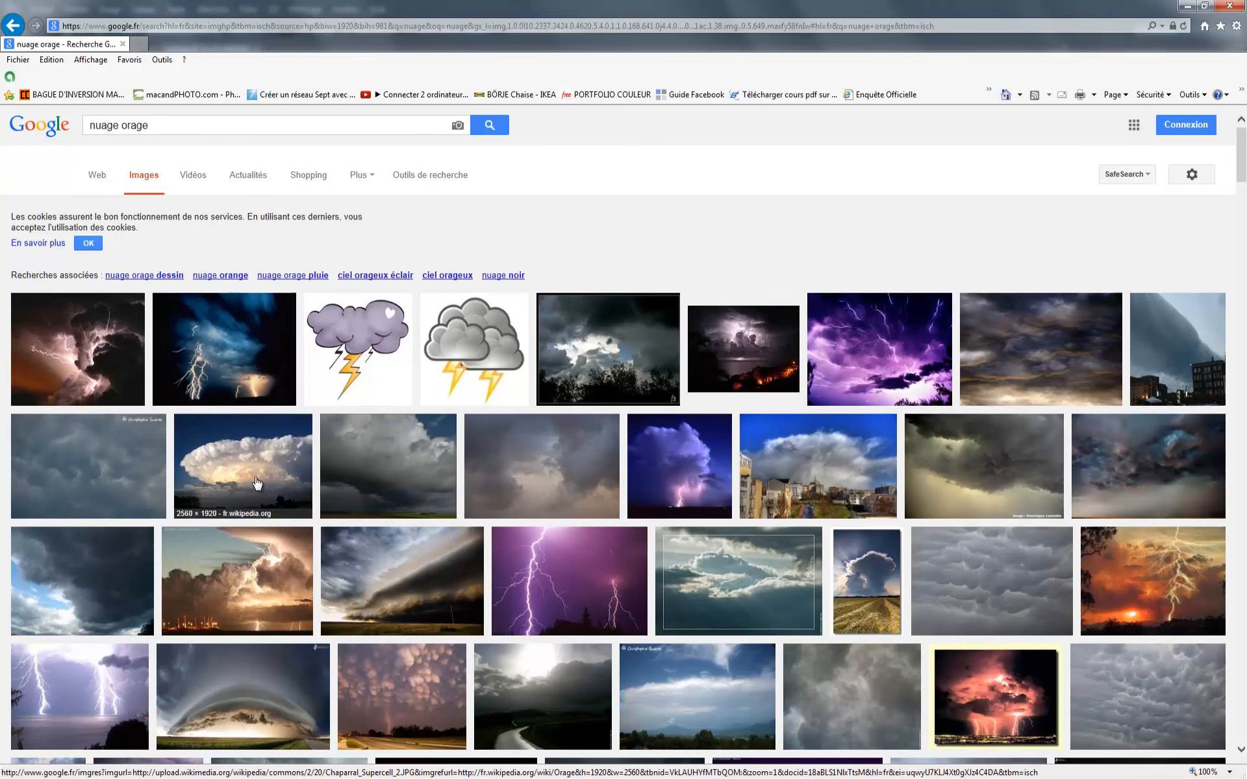
# - Open the twin lightning-bolt image over the sea and save it to the Images library as éclair in JPEG format
pyautogui.click(64, 708)
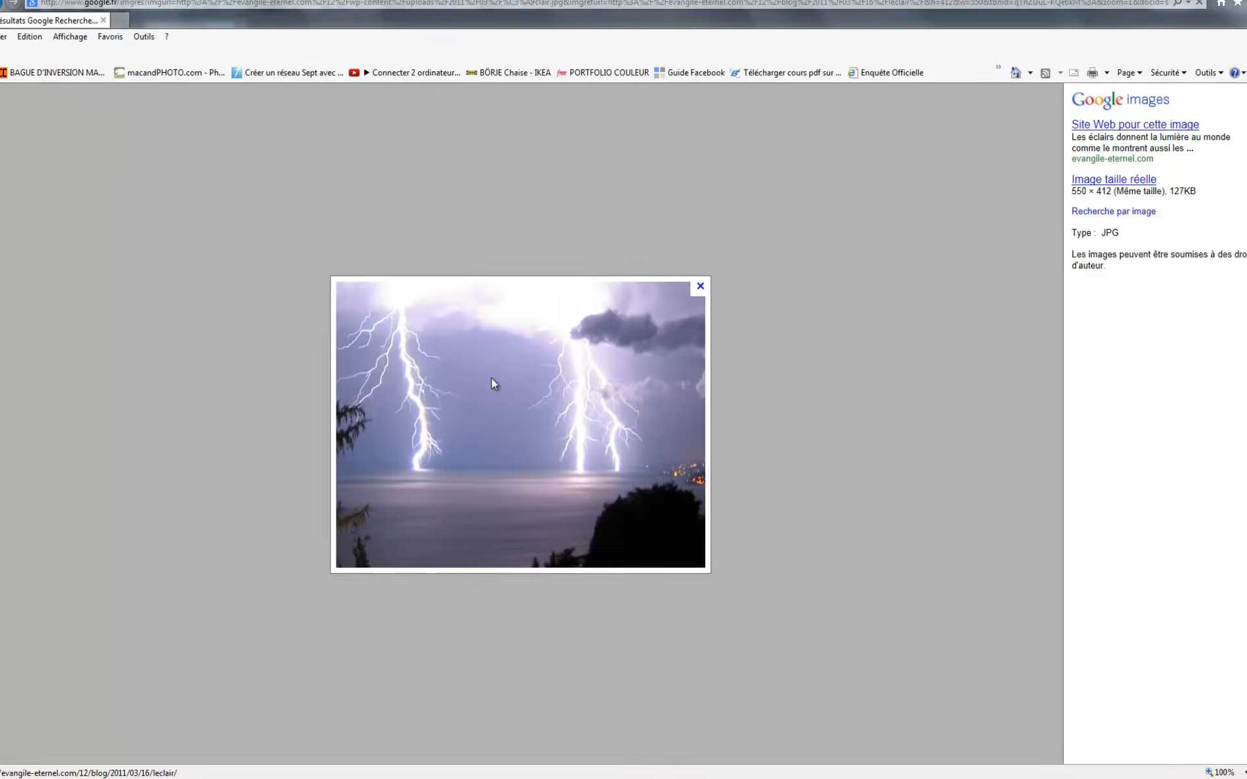
pyautogui.rightClick(499, 391)
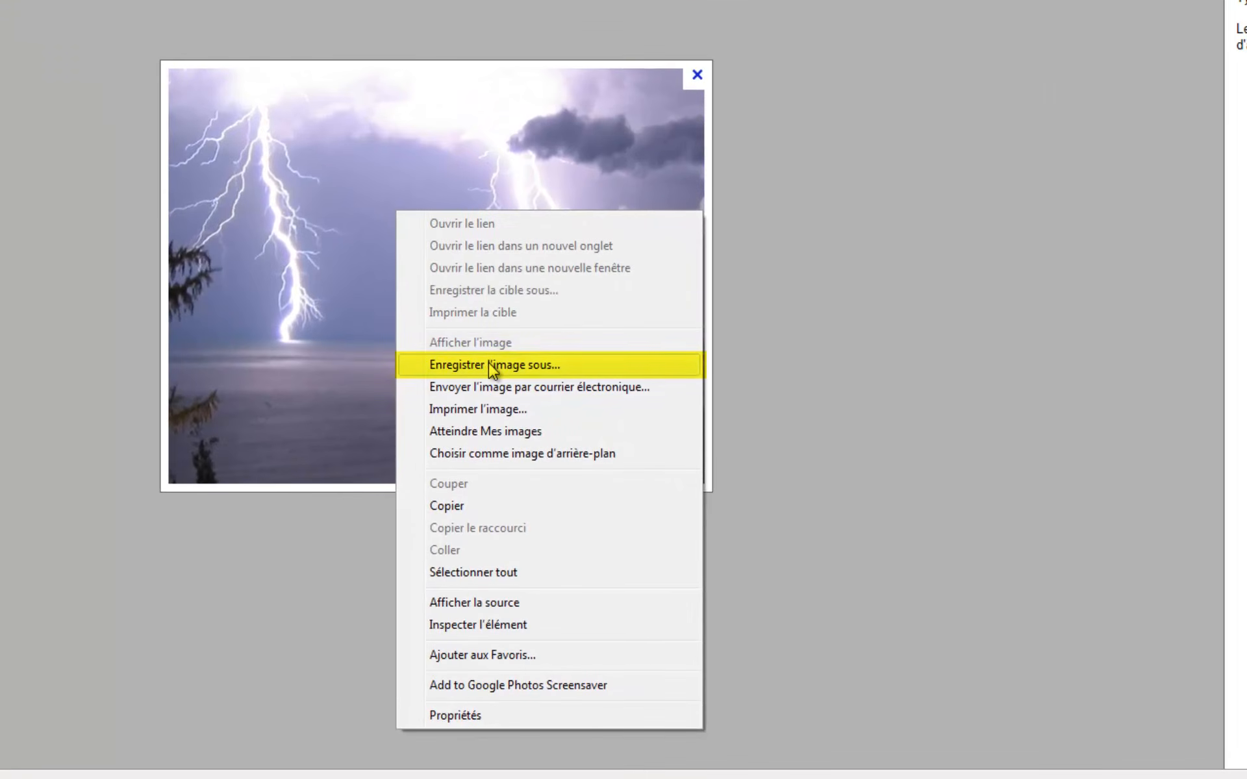
pyautogui.click(489, 365)
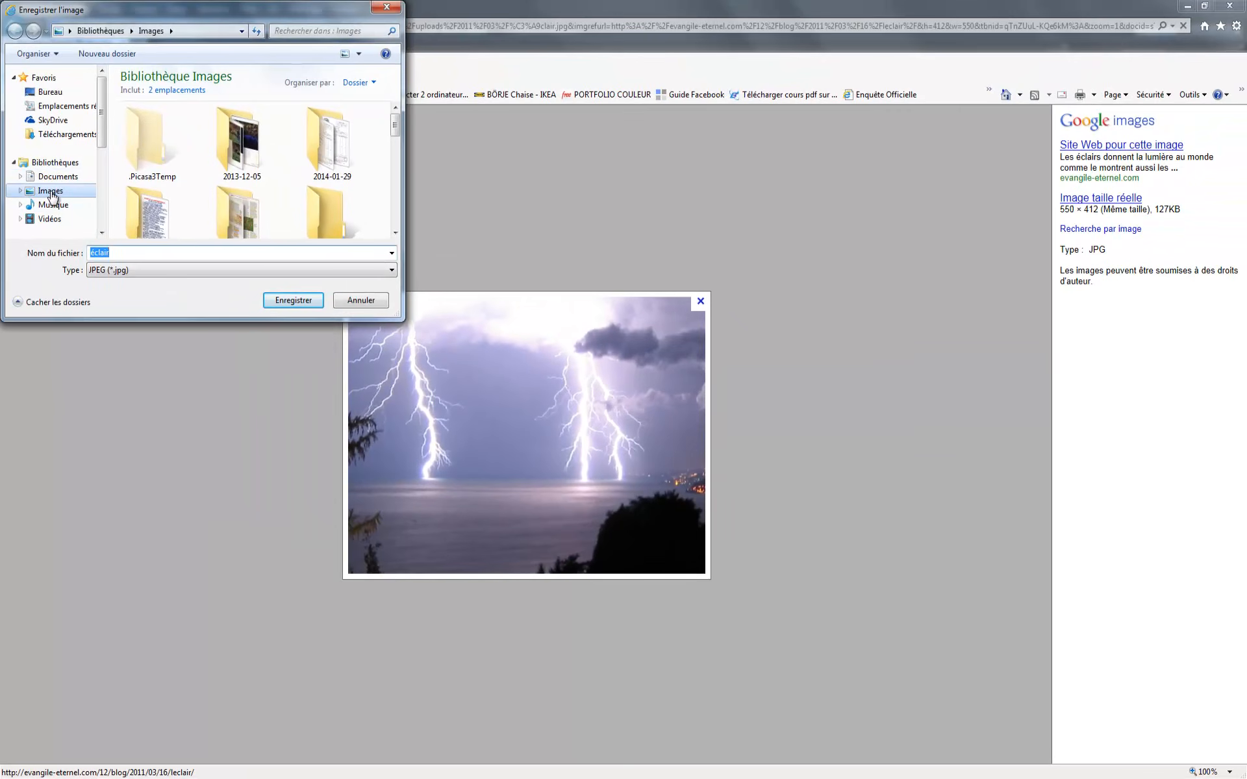
pyautogui.click(52, 195)
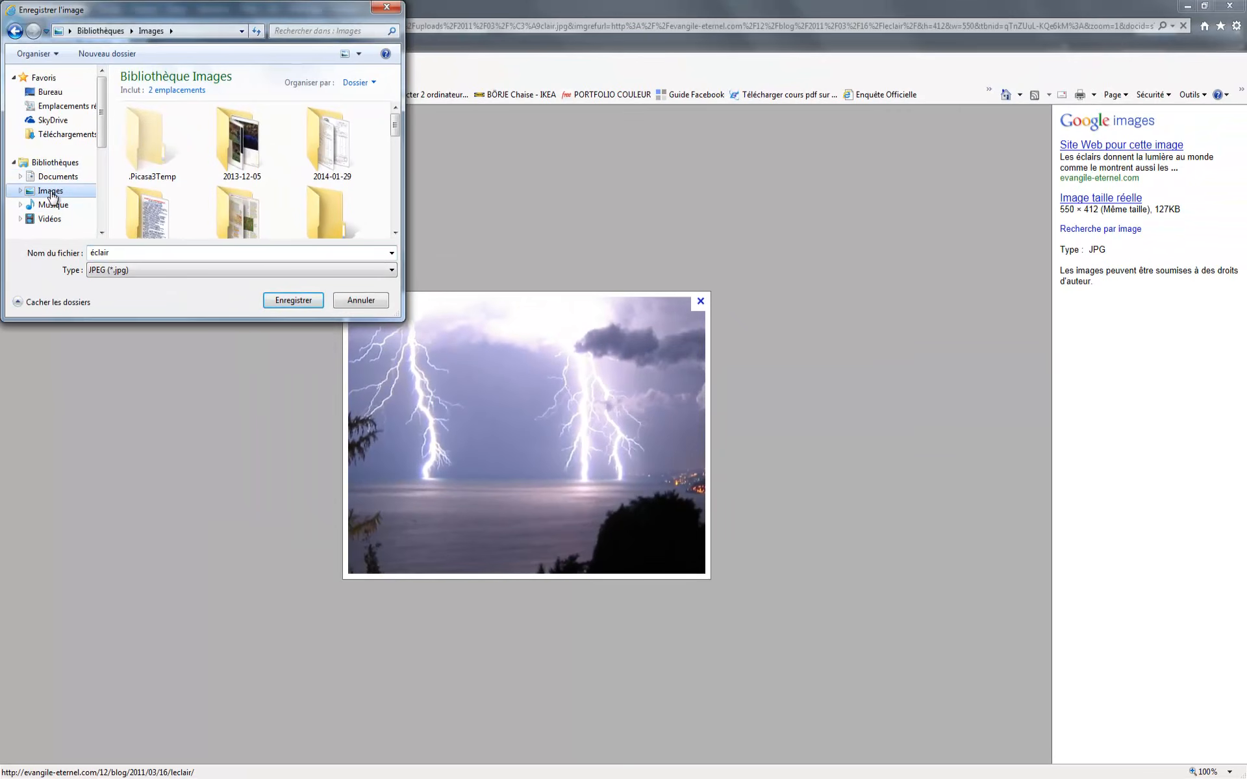
pyautogui.click(302, 301)
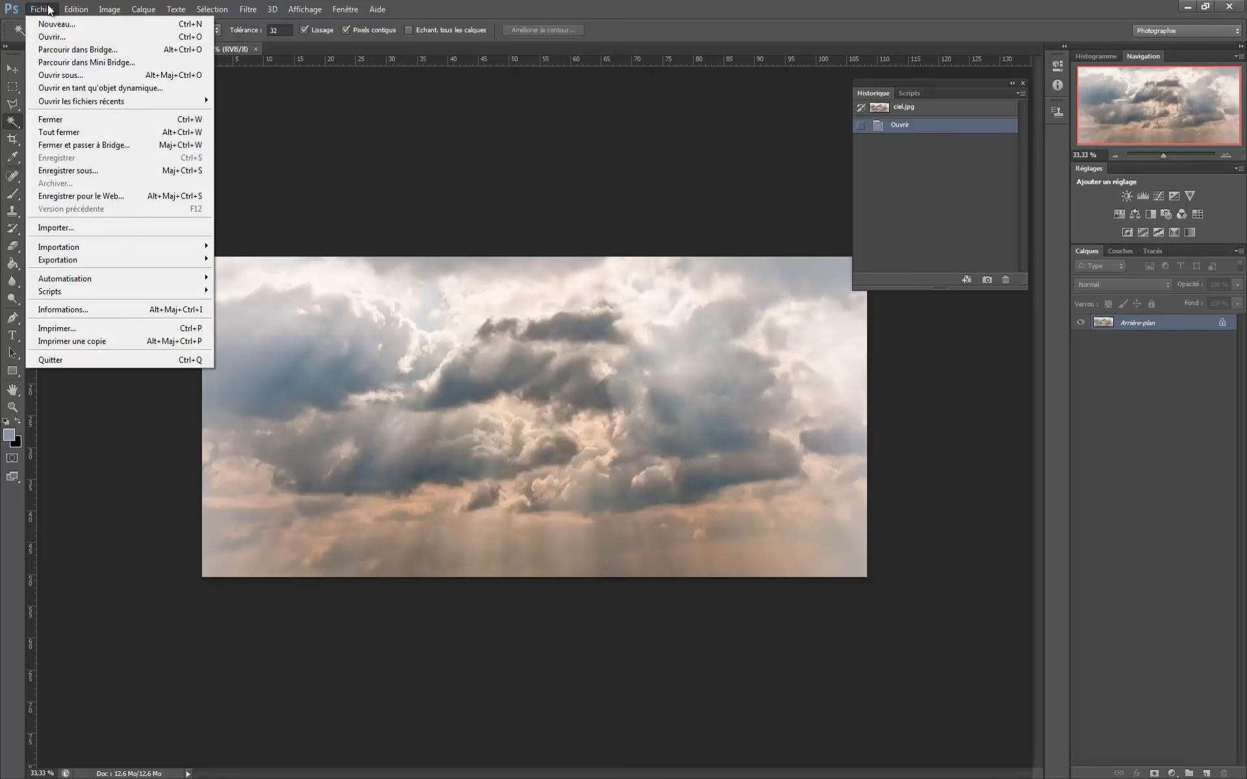
# - Switch to Photoshop and try to open the éclair image from the Images library
pyautogui.click(43, 9)
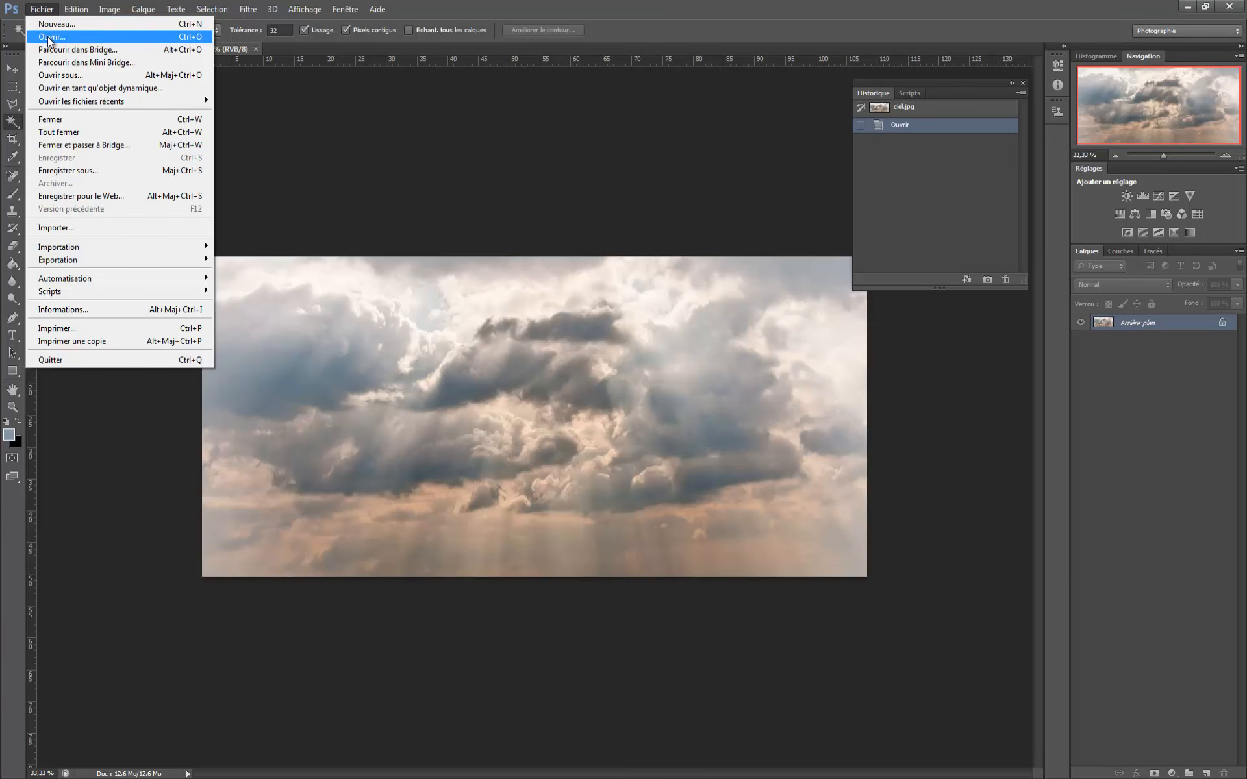
pyautogui.click(50, 38)
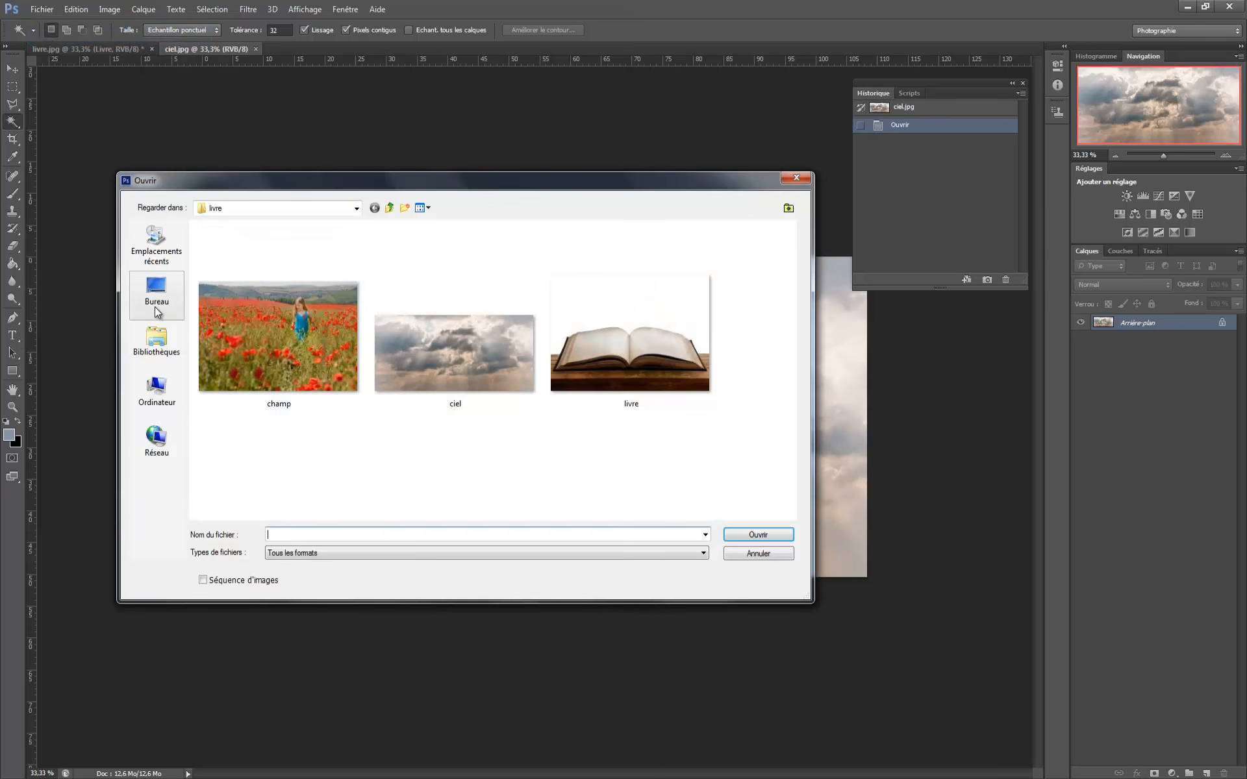
pyautogui.click(156, 344)
pyautogui.doubleClick(396, 237)
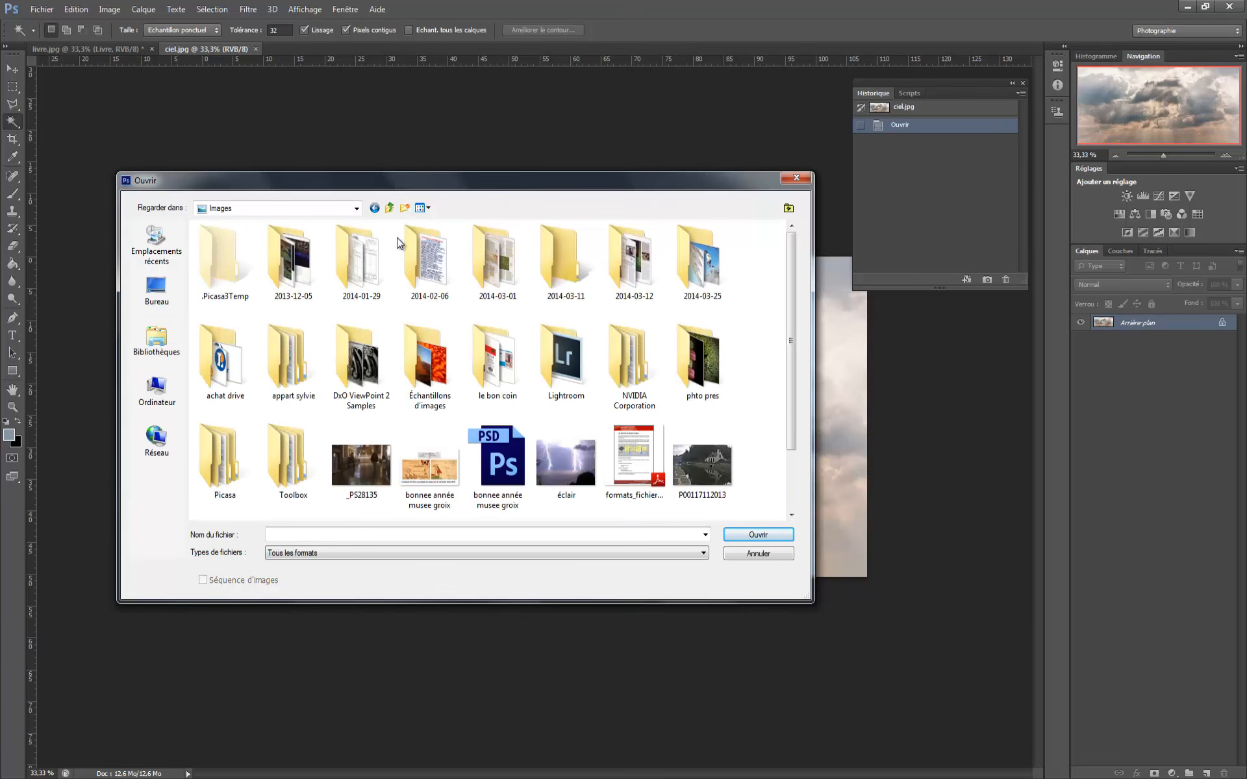
pyautogui.click(566, 462)
pyautogui.click(758, 535)
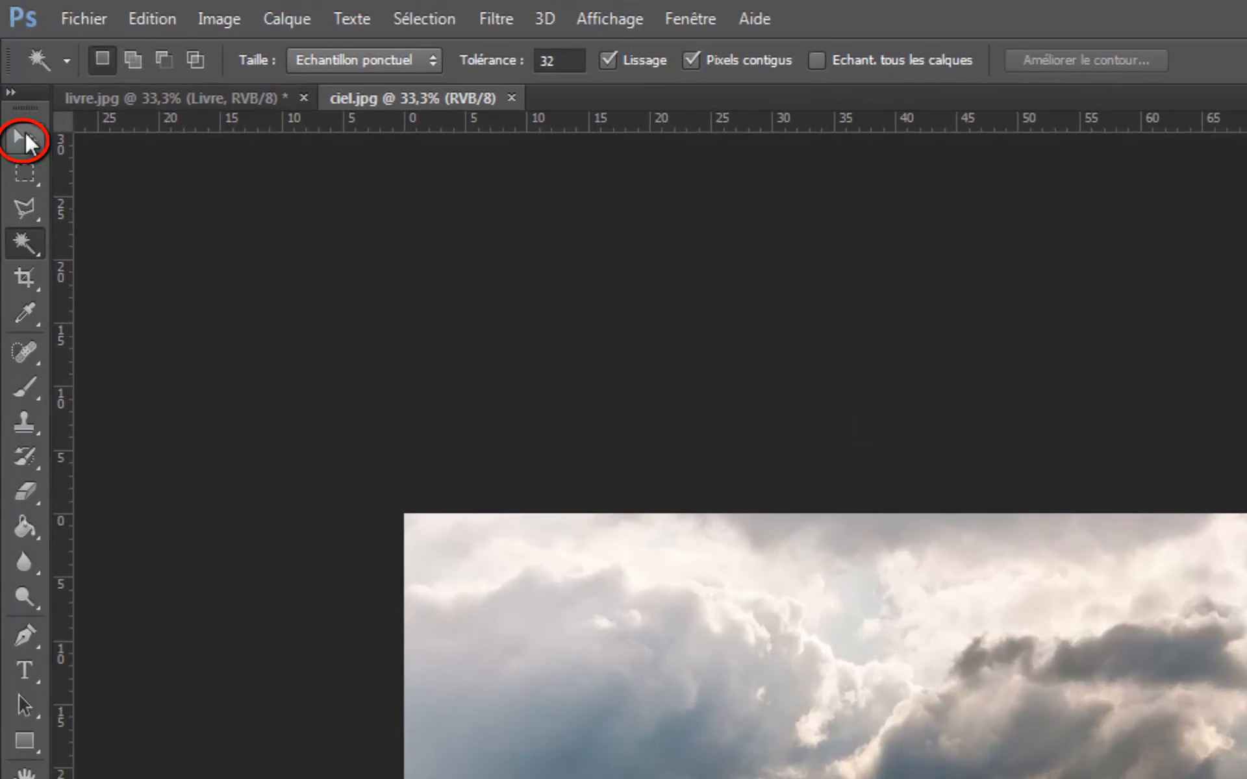
# - Copy the ciel image into the livre document with the Move tool and rename its new layer as Ciel
pyautogui.click(25, 135)
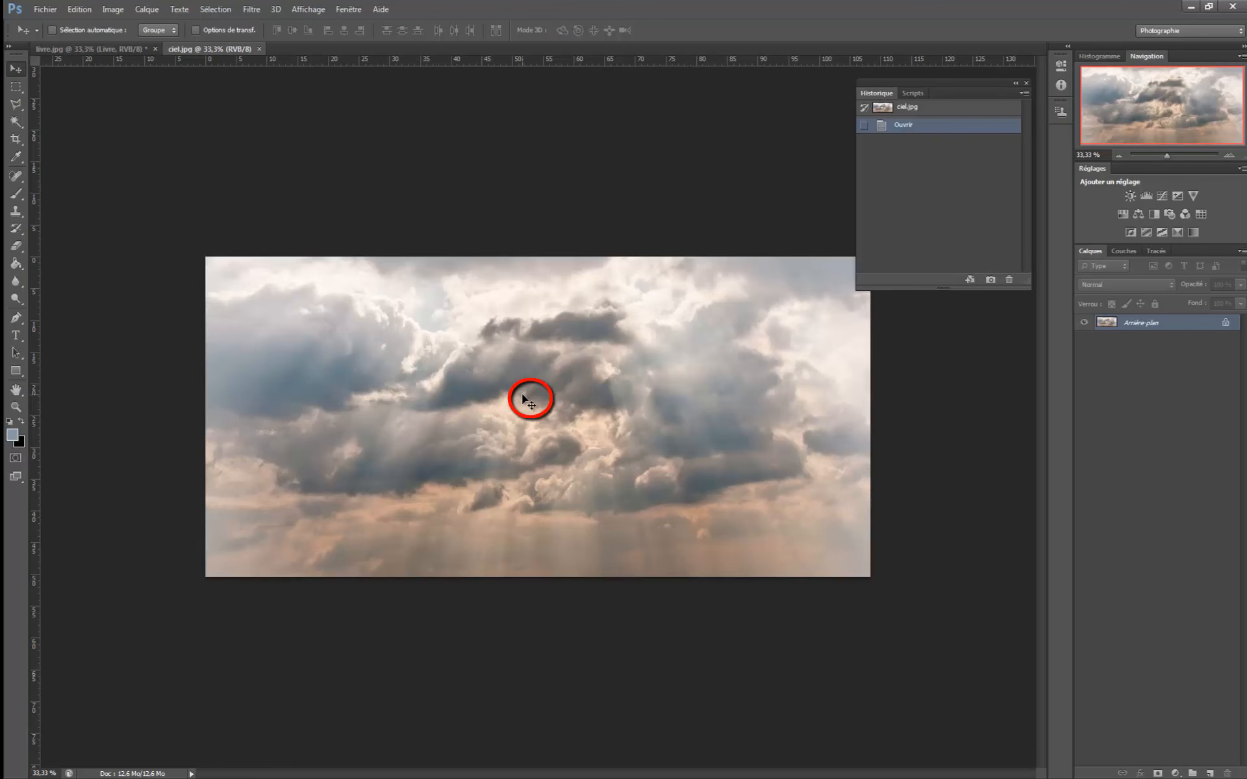
pyautogui.moveTo(524, 399); pyautogui.dragTo(449, 250)
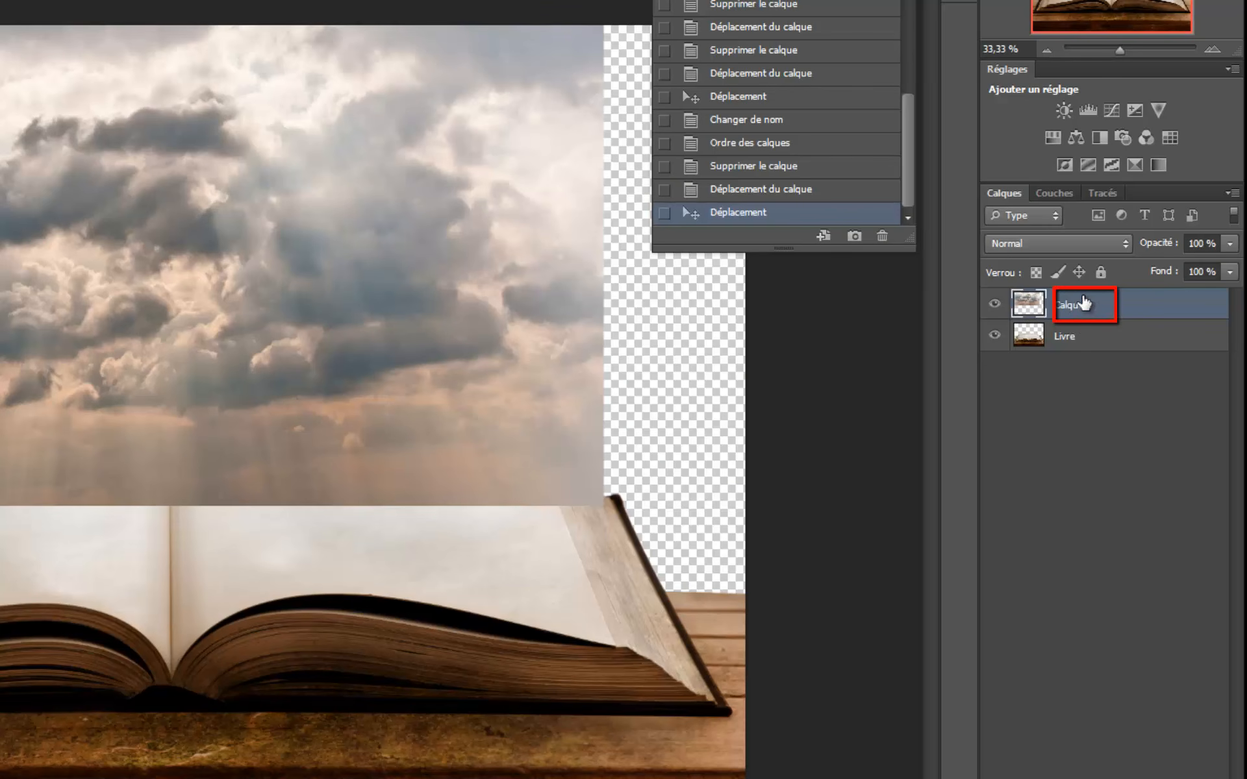
pyautogui.doubleClick(1069, 308)
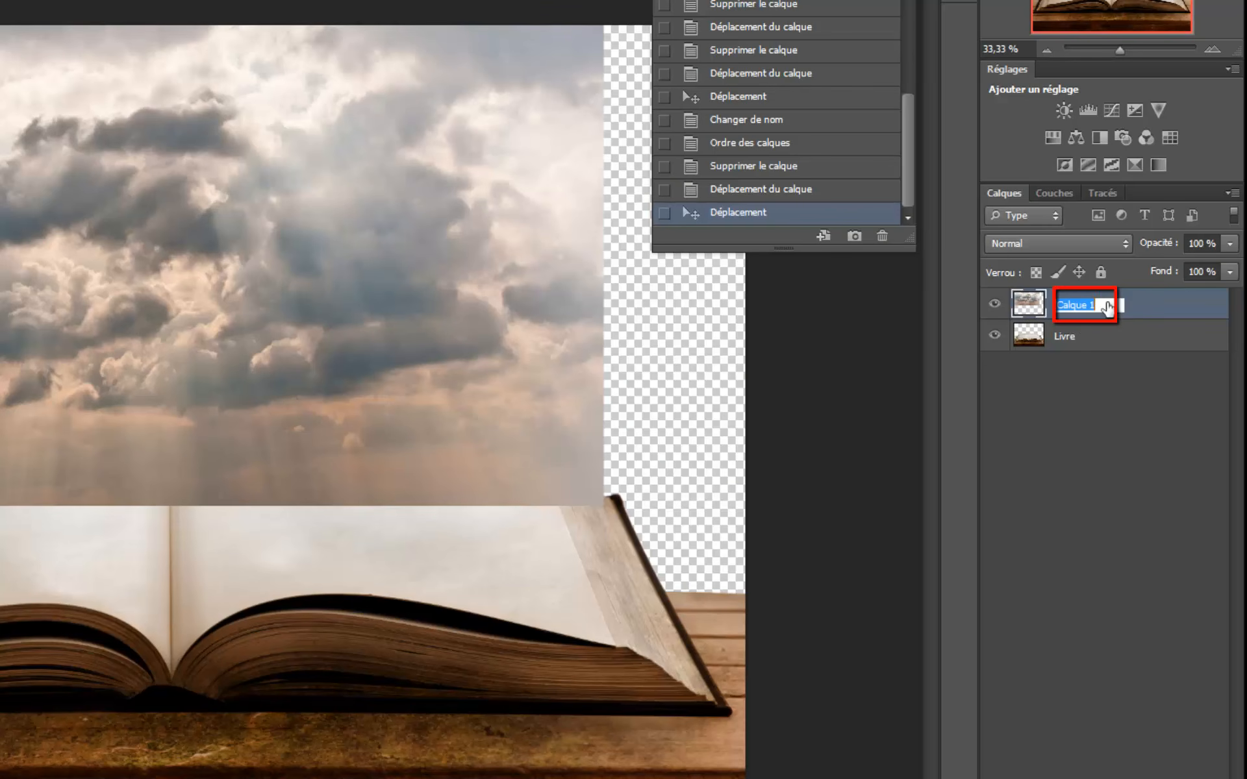
pyautogui.write('c')
pyautogui.press('Return')
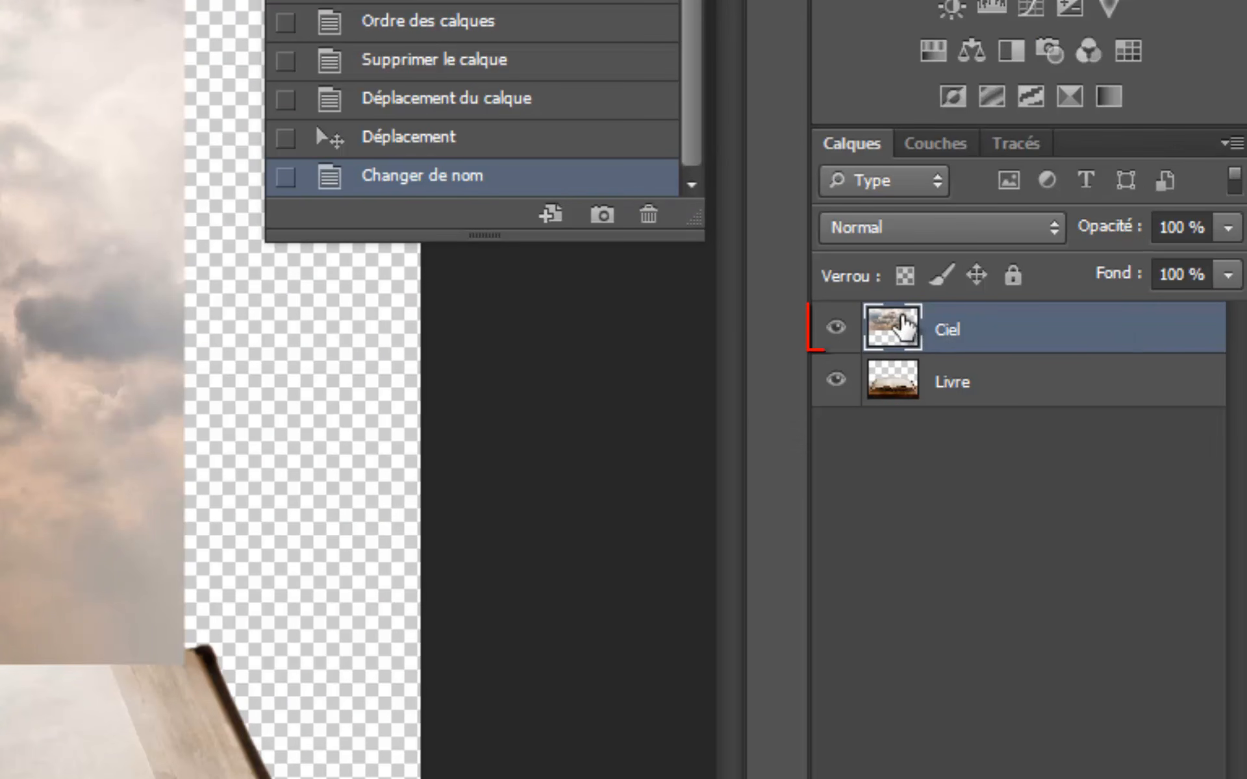
# - Place the Ciel layer beneath Livre and enlarge it with Free Transform to fill the transparent area behind the book
pyautogui.moveTo(903, 324); pyautogui.dragTo(908, 449)
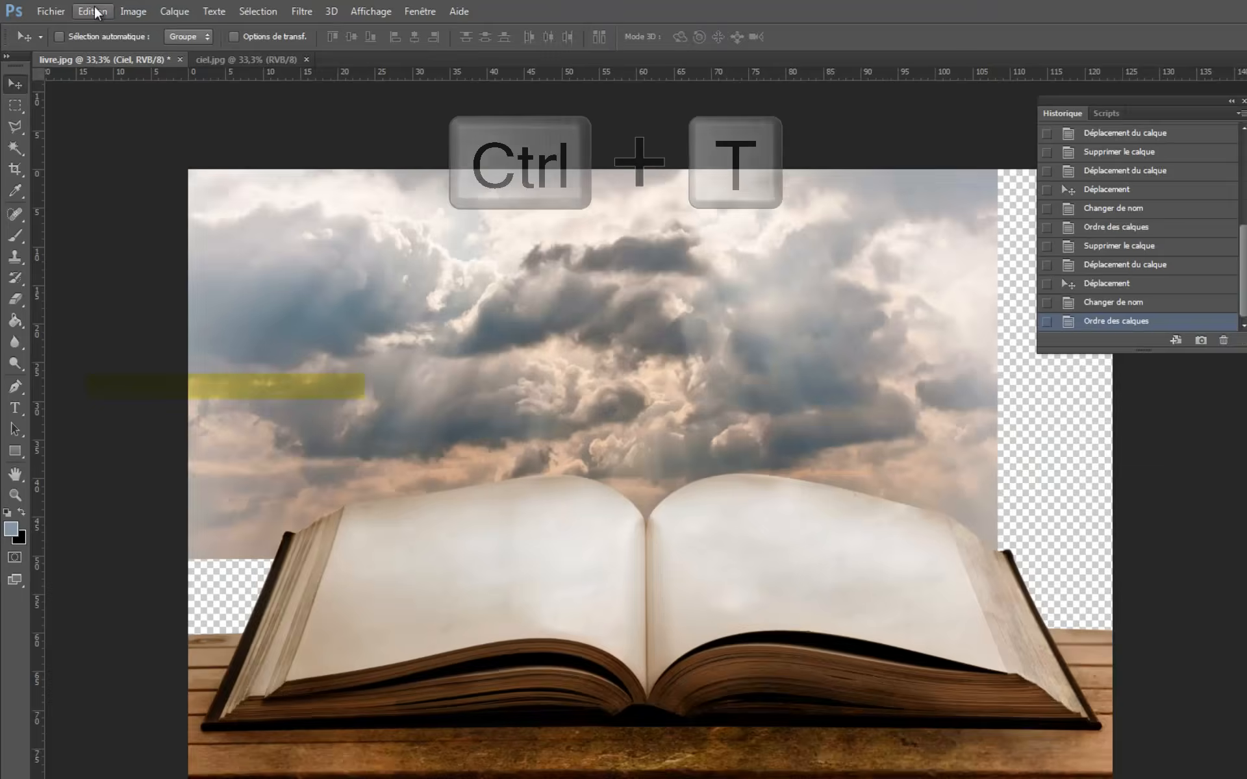
pyautogui.click(76, 9)
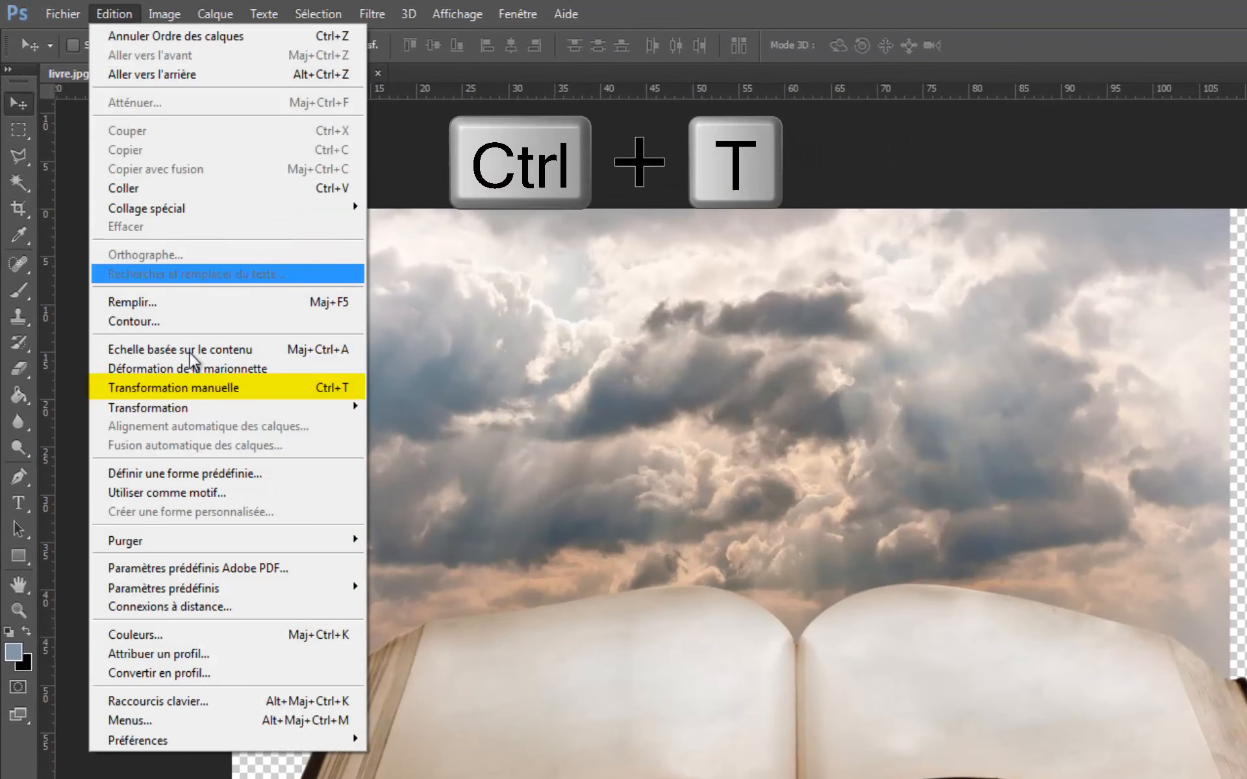
pyautogui.click(525, 130)
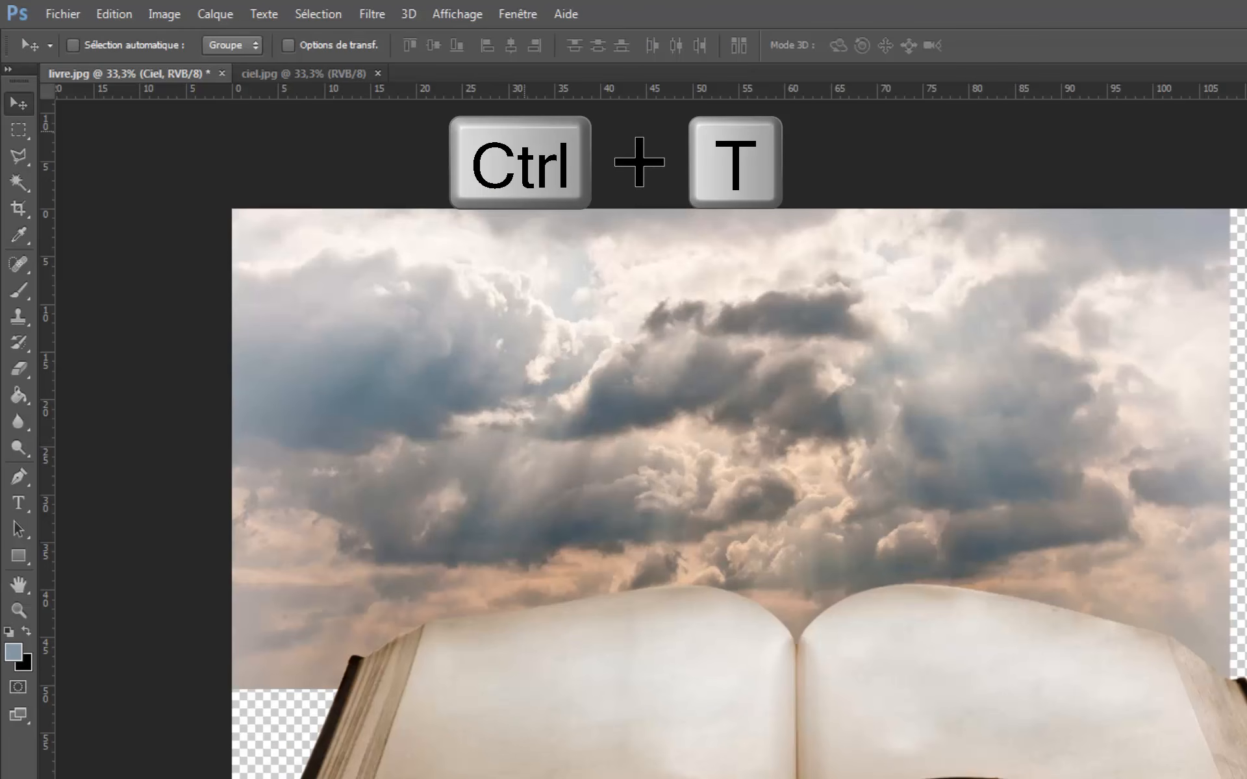
pyautogui.hotkey('ctrl', 't')
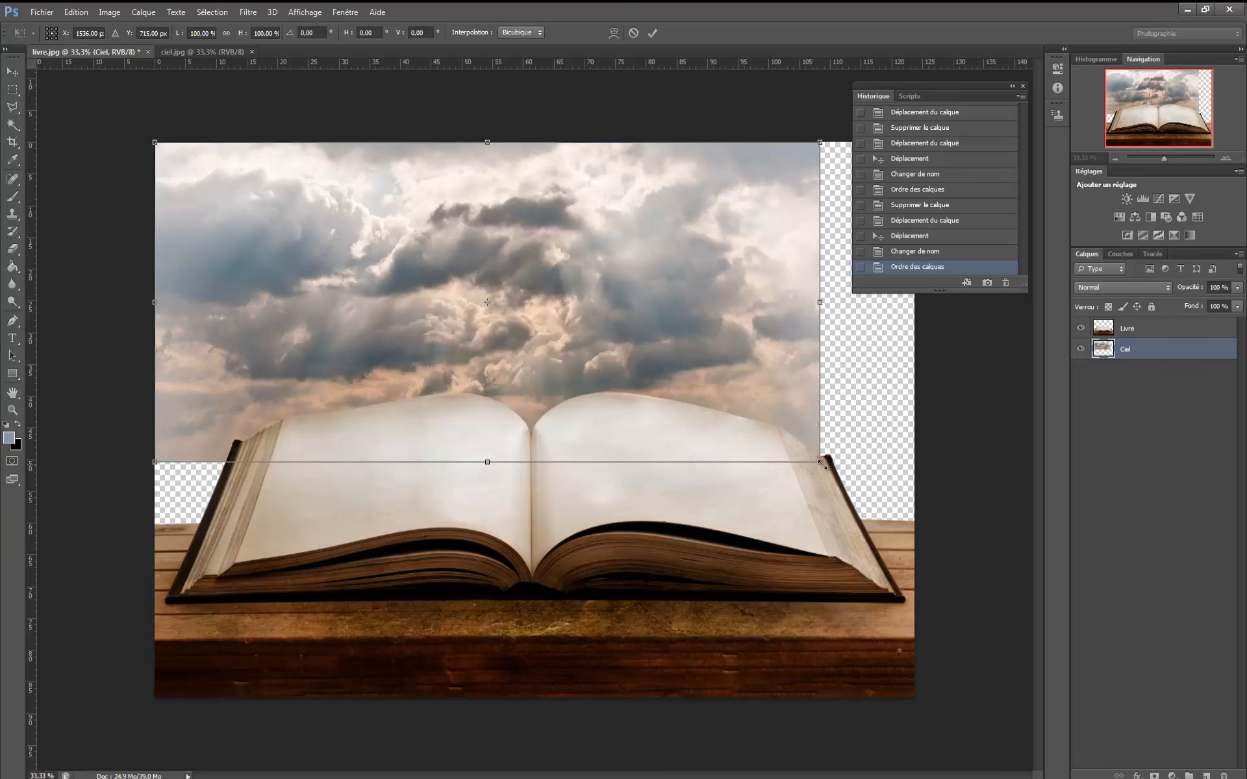
pyautogui.moveTo(840, 467); pyautogui.dragTo(915, 520)
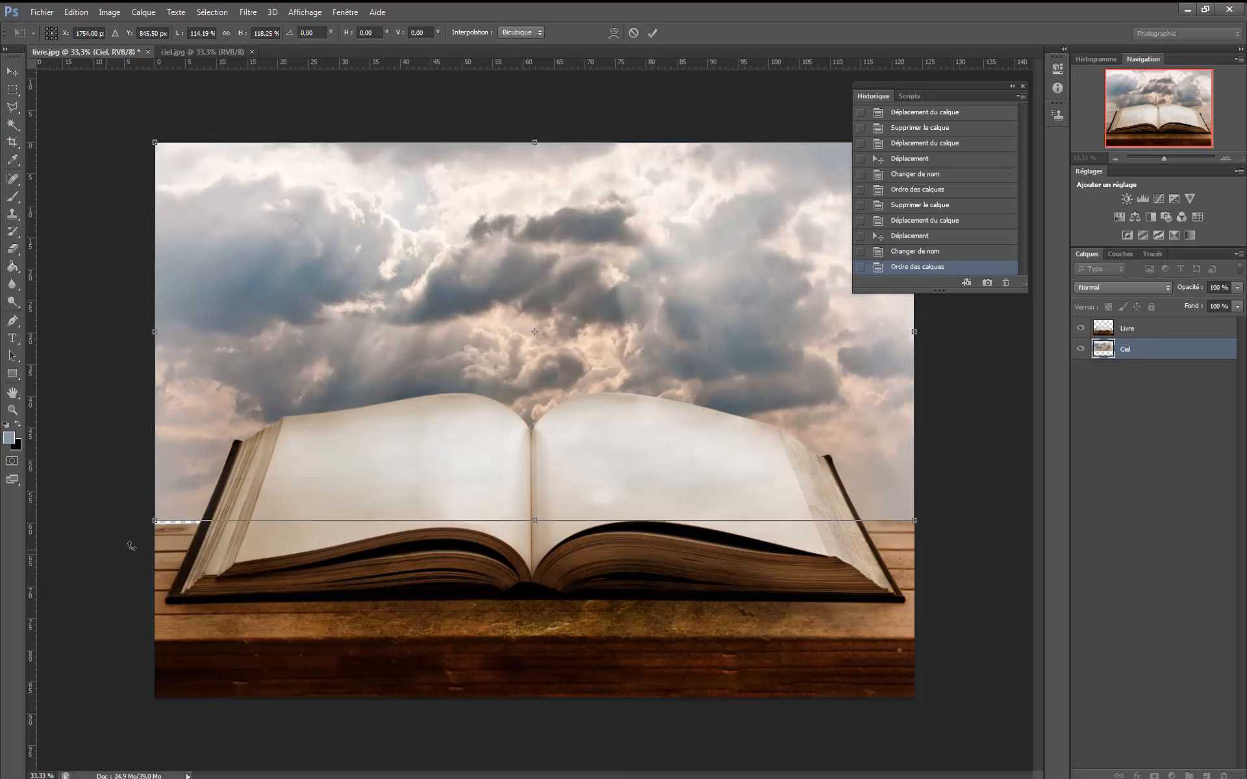
pyautogui.moveTo(156, 520); pyautogui.dragTo(156, 525)
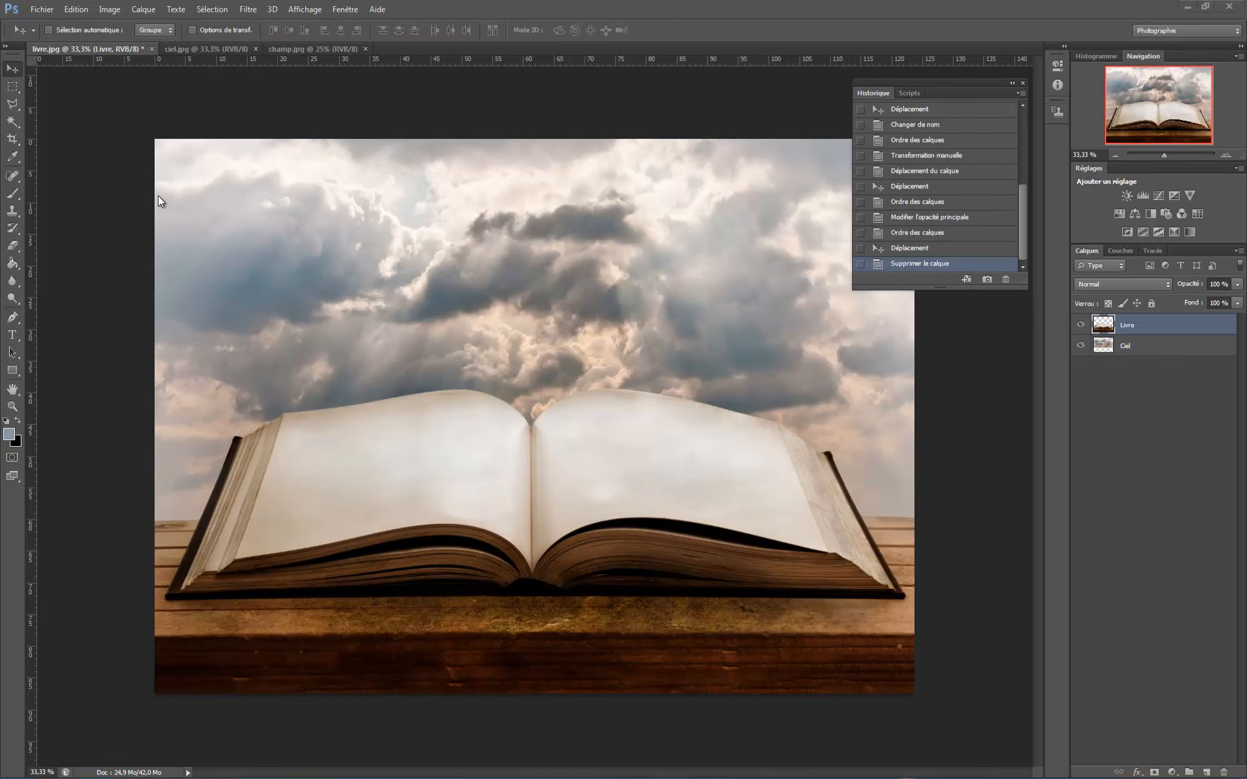
# - Open the champ image from the livre folder as another document
pyautogui.click(43, 9)
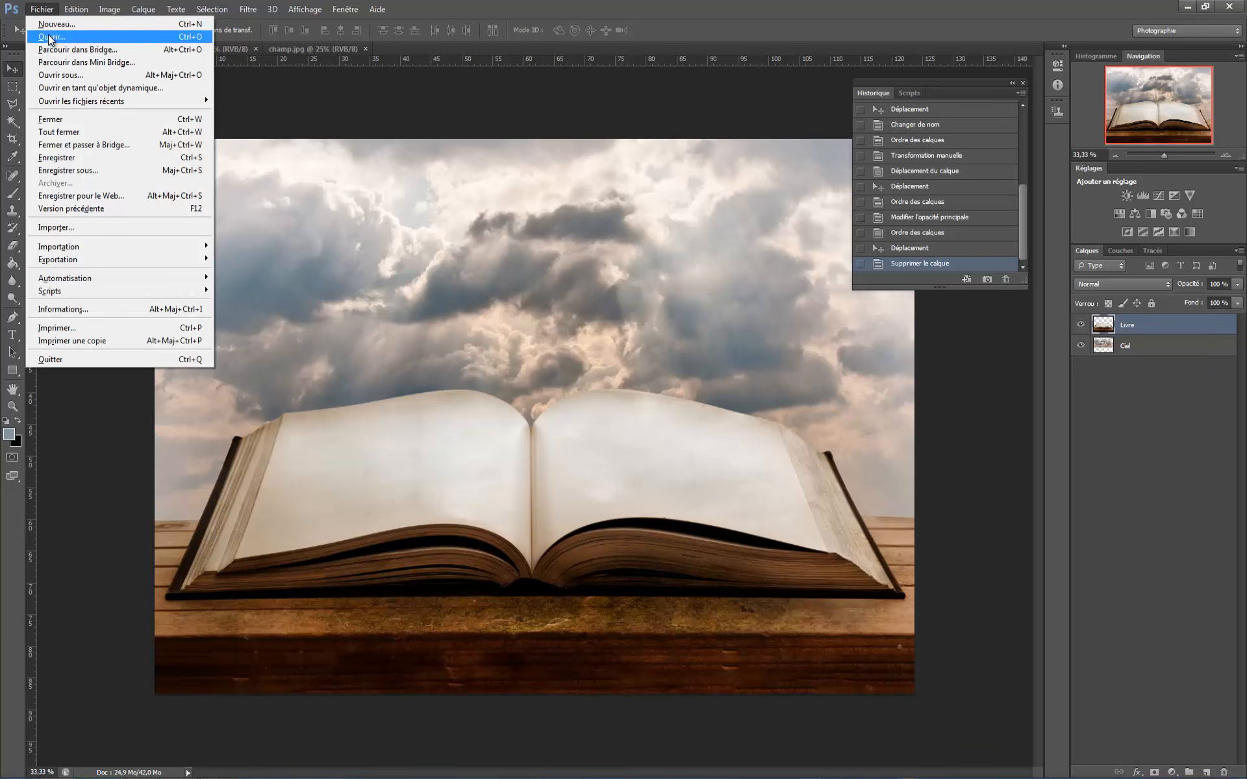
pyautogui.click(52, 38)
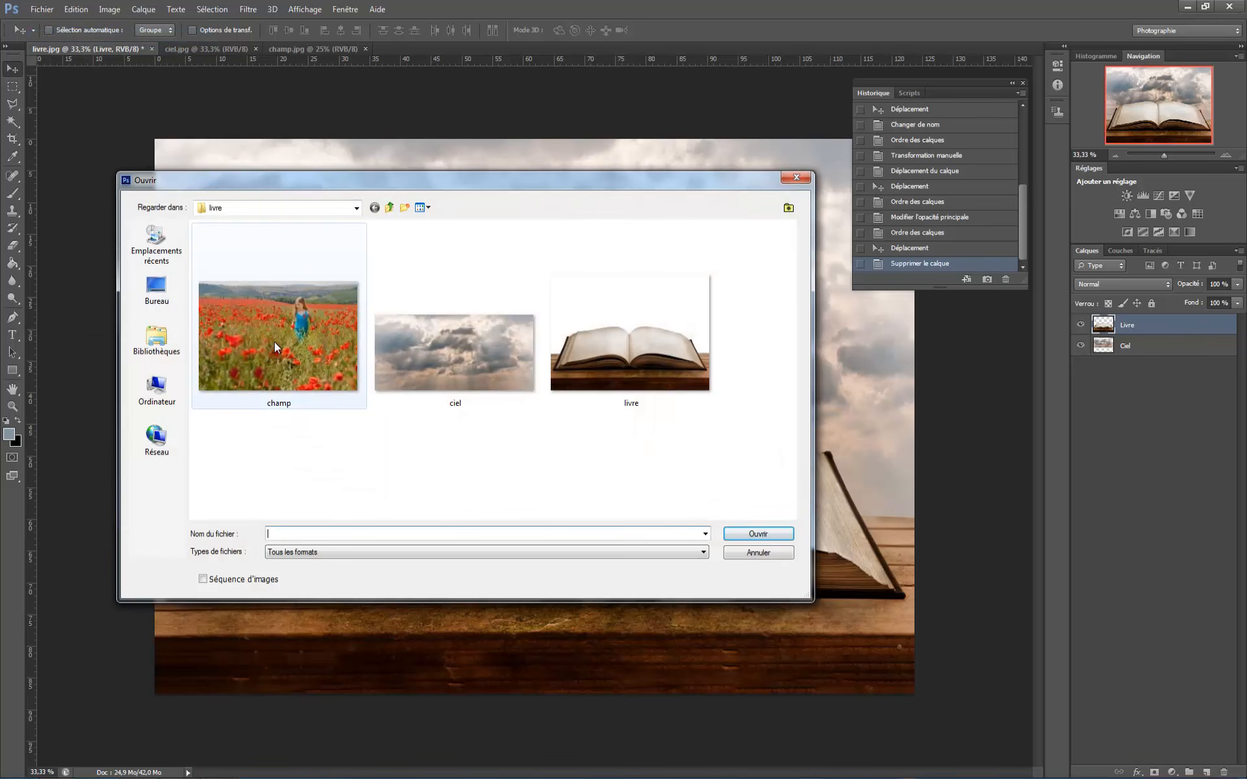
pyautogui.click(274, 342)
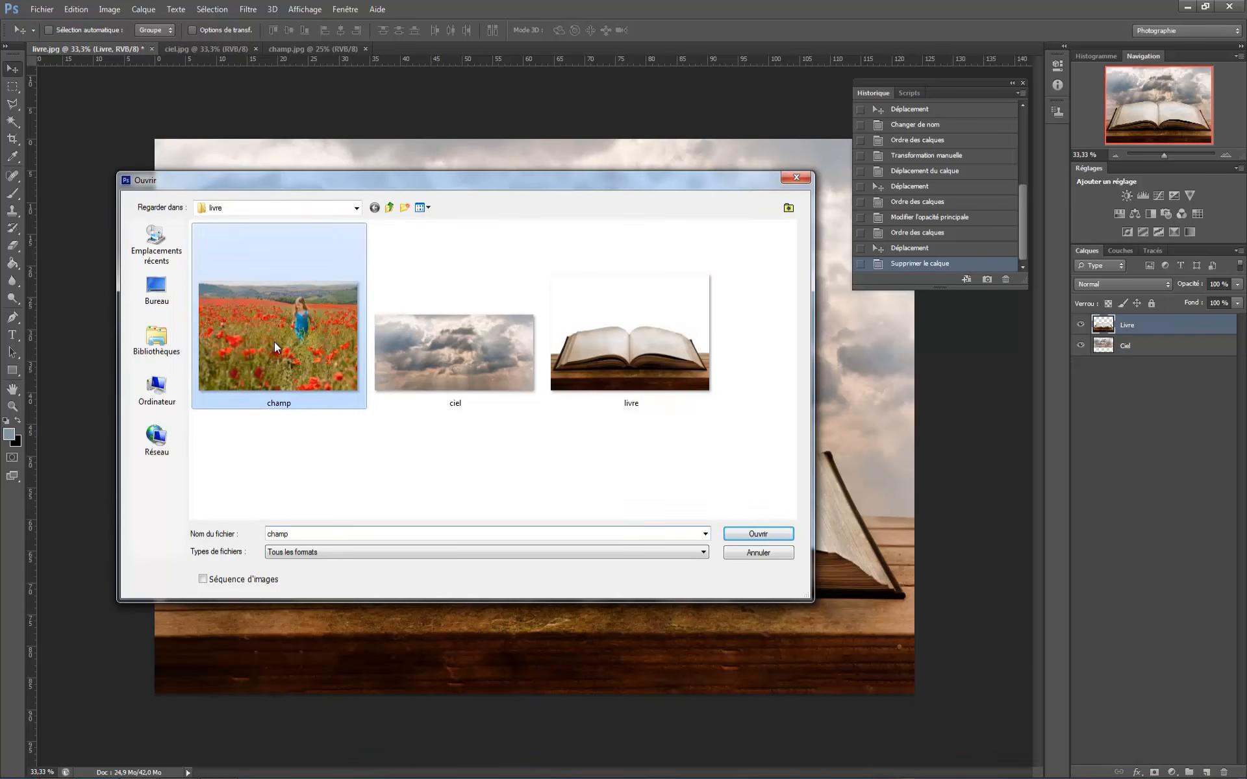
pyautogui.click(757, 533)
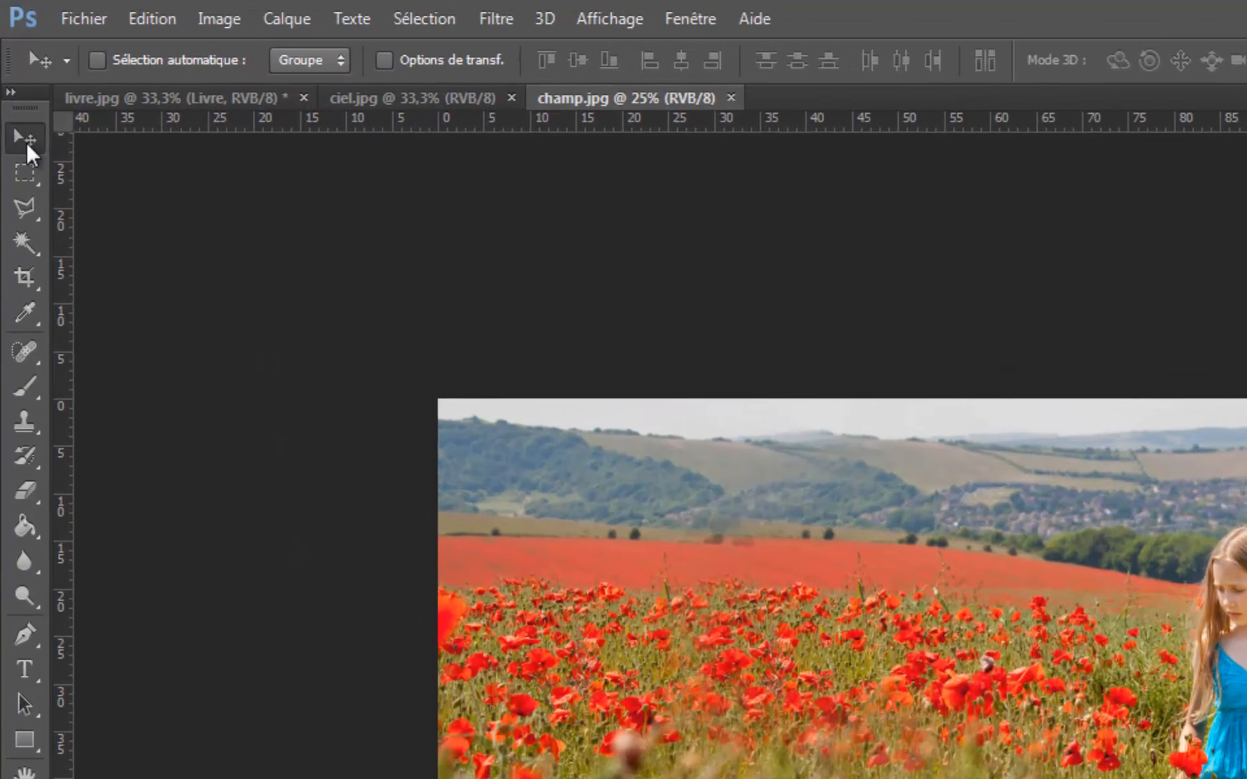
# - Copy the poppy field image into the livre document with the Move tool and position it over the canvas
pyautogui.click(16, 82)
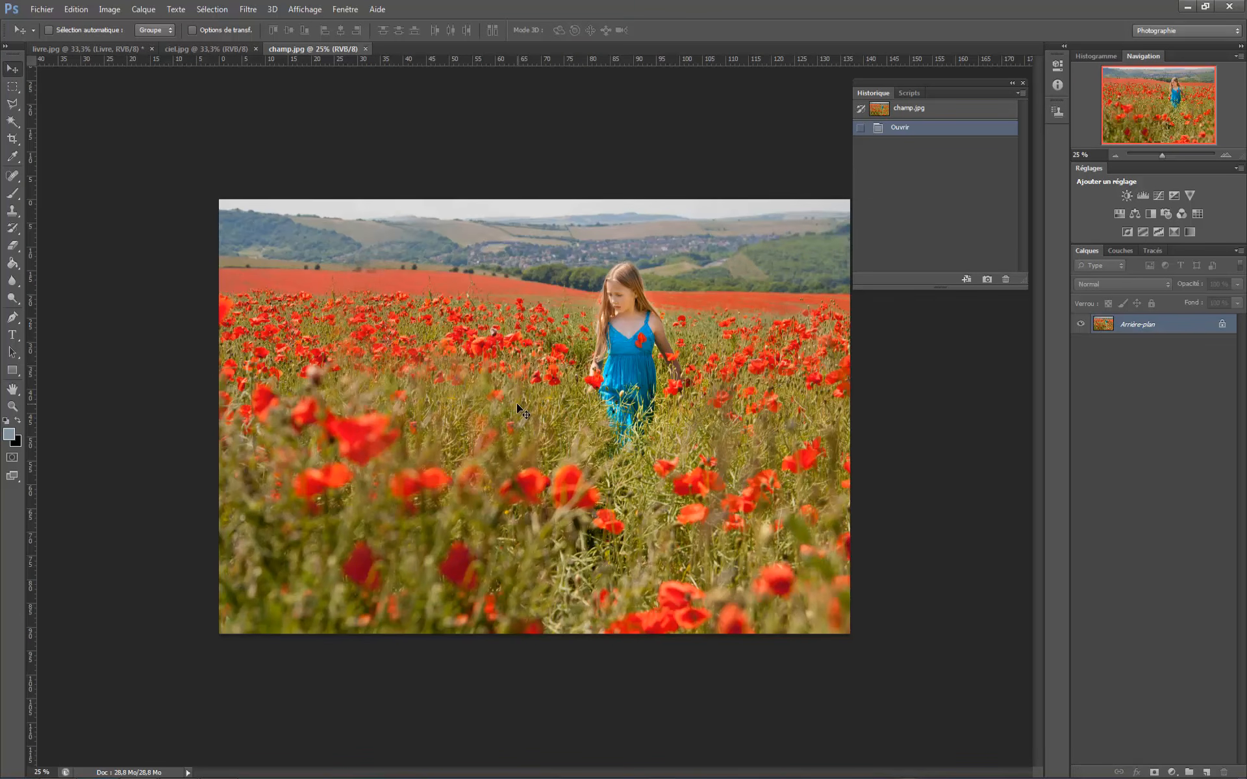
pyautogui.moveTo(517, 407); pyautogui.dragTo(262, 184)
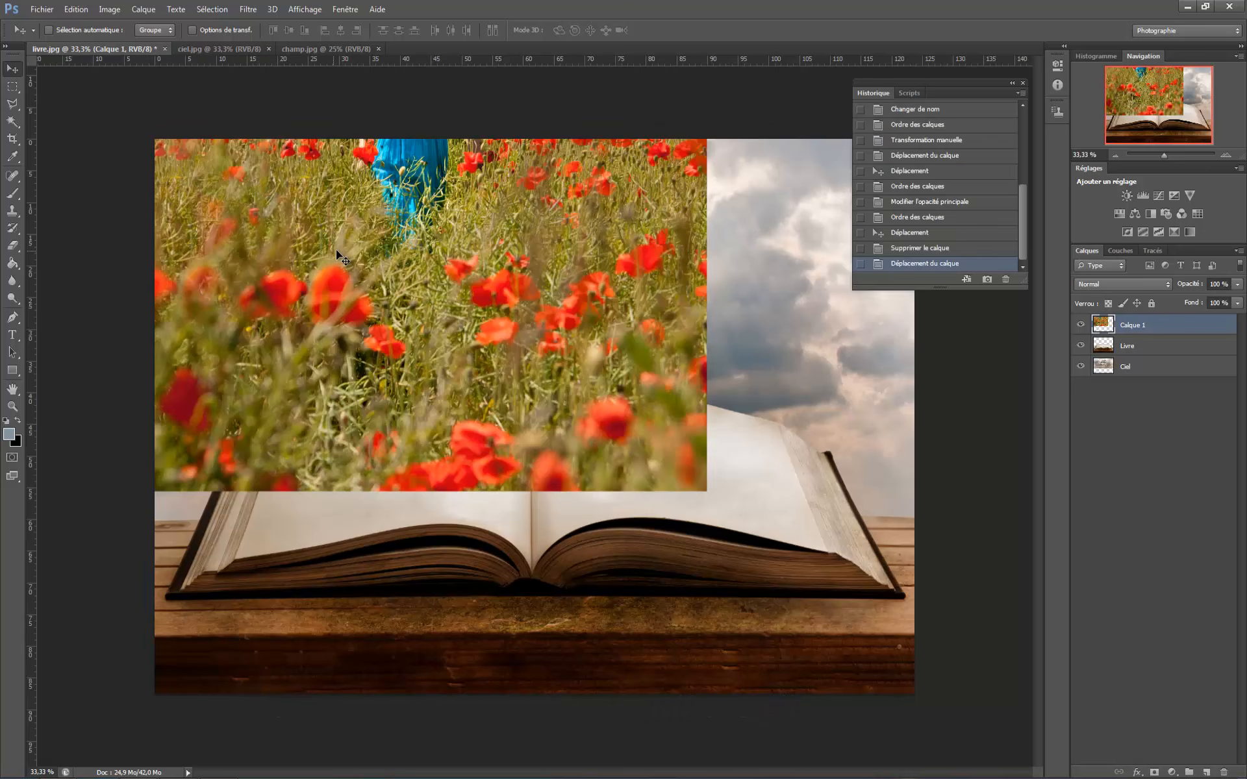
pyautogui.moveTo(336, 249); pyautogui.dragTo(613, 443)
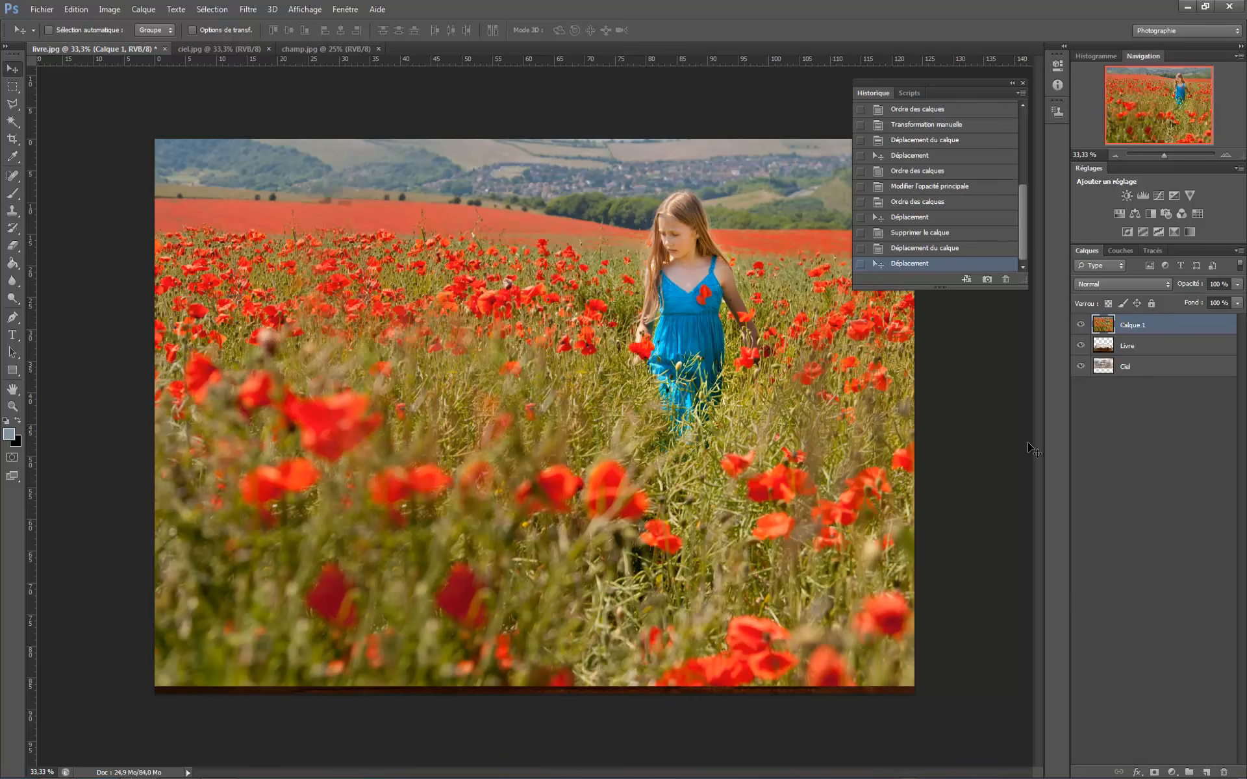
# - Set the poppy field layer's opacity to 50% and shift it down and slightly left over the book
pyautogui.click(1176, 285)
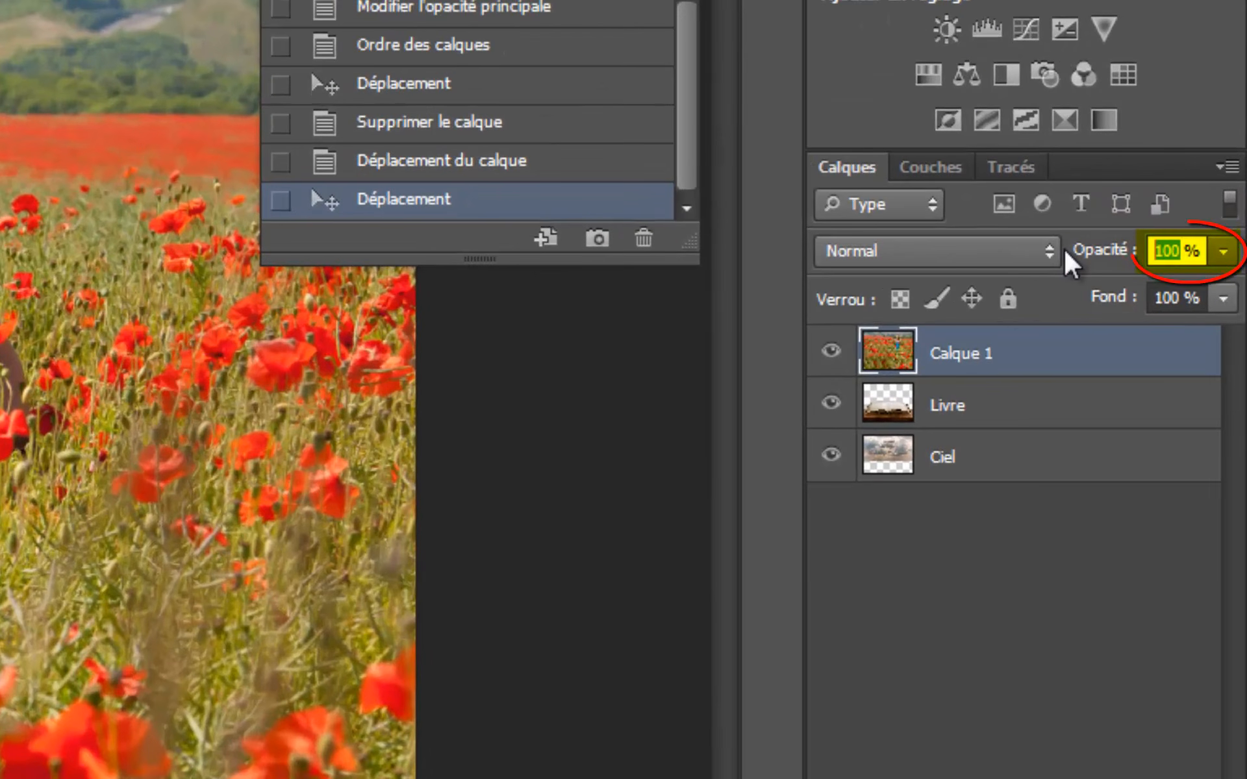
pyautogui.write('50')
pyautogui.press('Return')
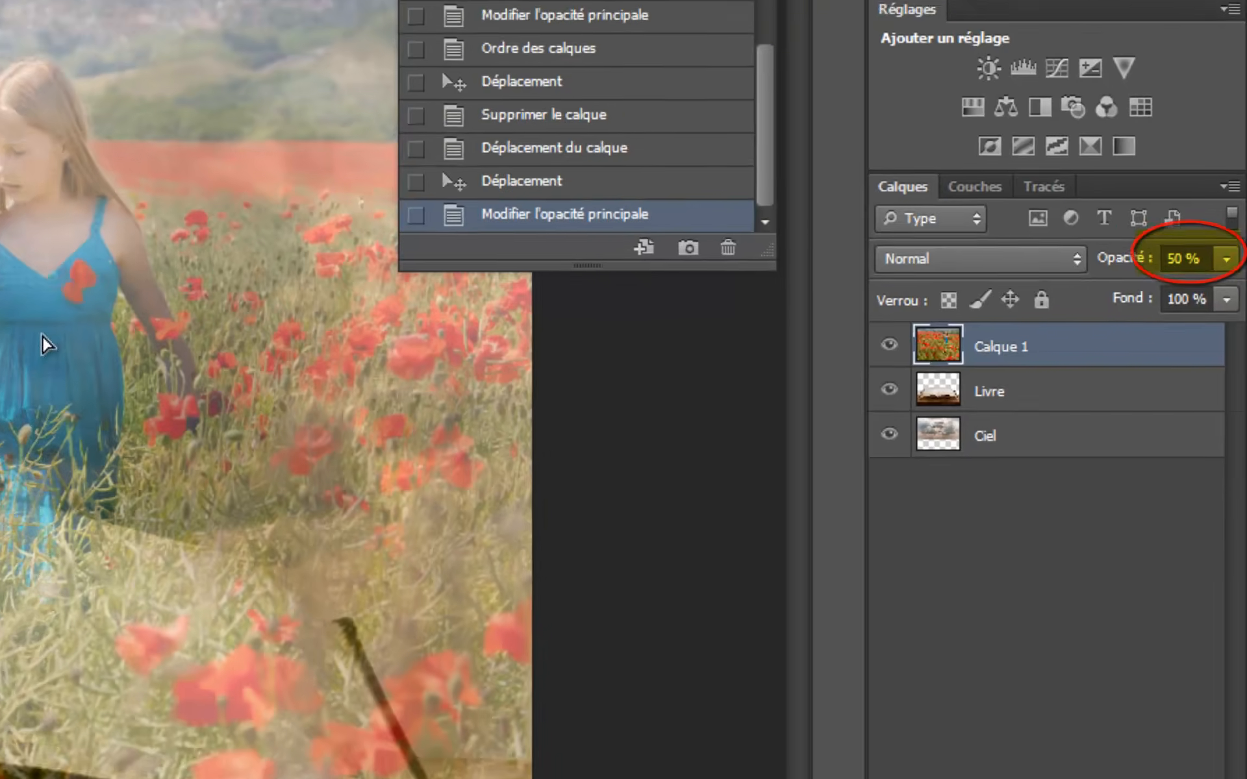
pyautogui.moveTo(41, 339); pyautogui.dragTo(616, 408)
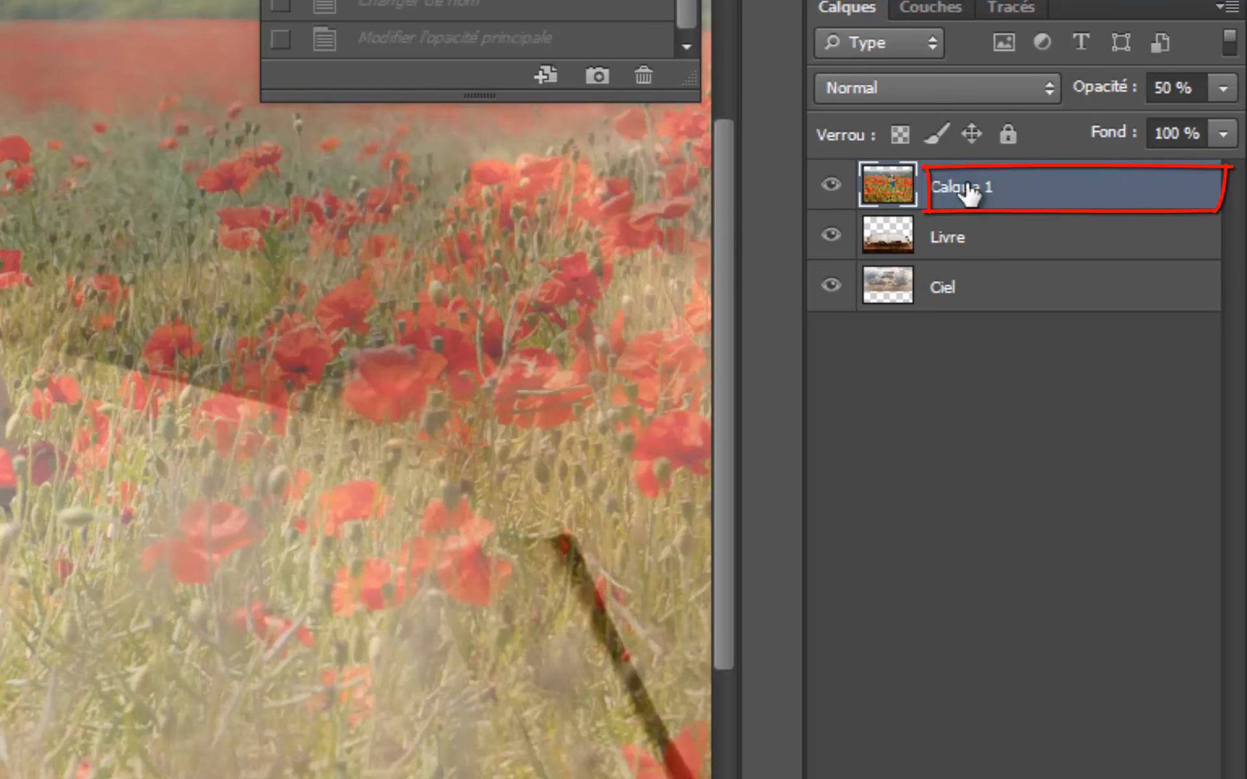
# - Rename the poppy field layer as Filette
pyautogui.doubleClick(961, 187)
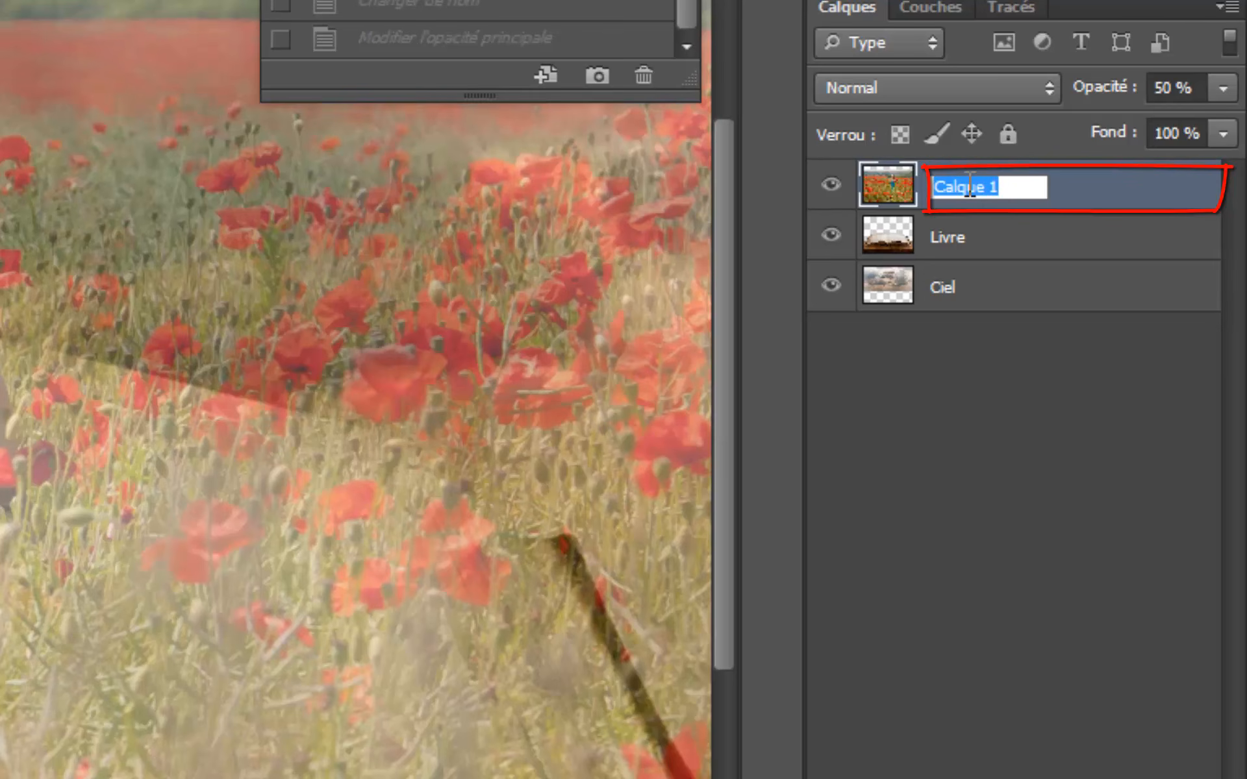
pyautogui.write('Fi')
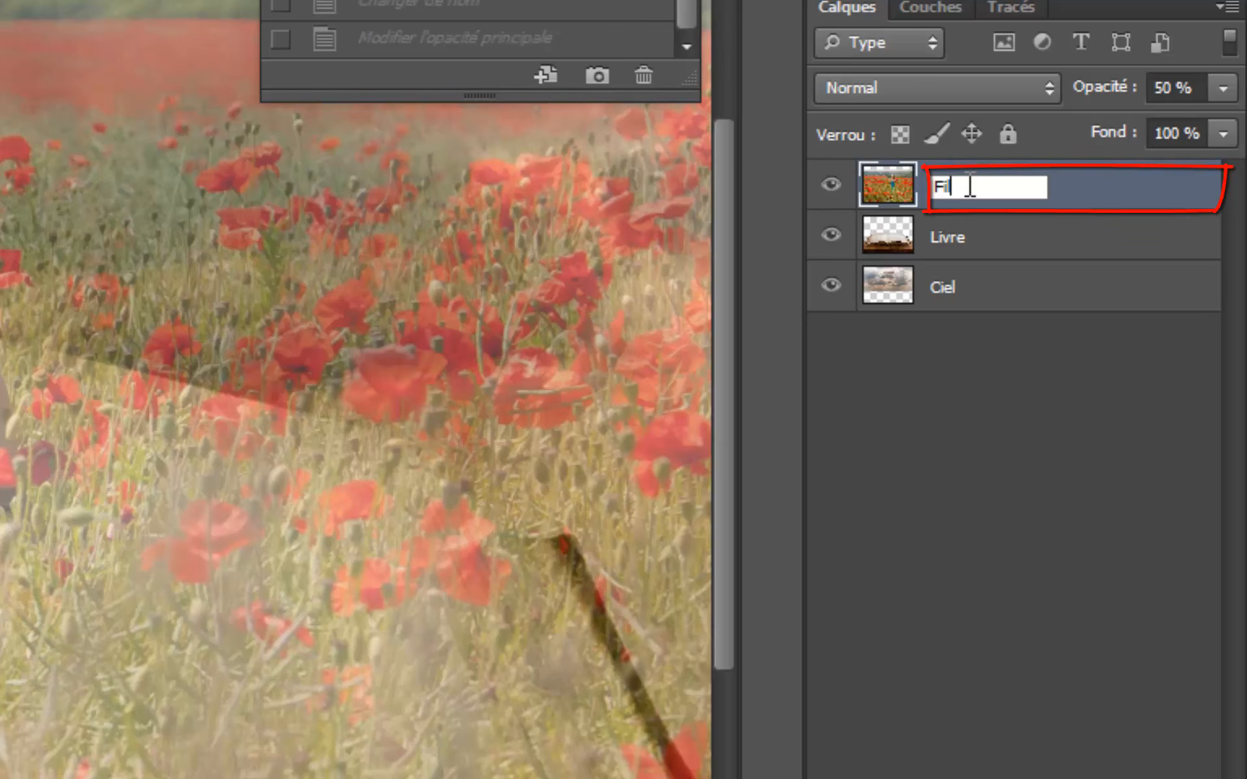
pyautogui.write('lette')
pyautogui.press('Return')
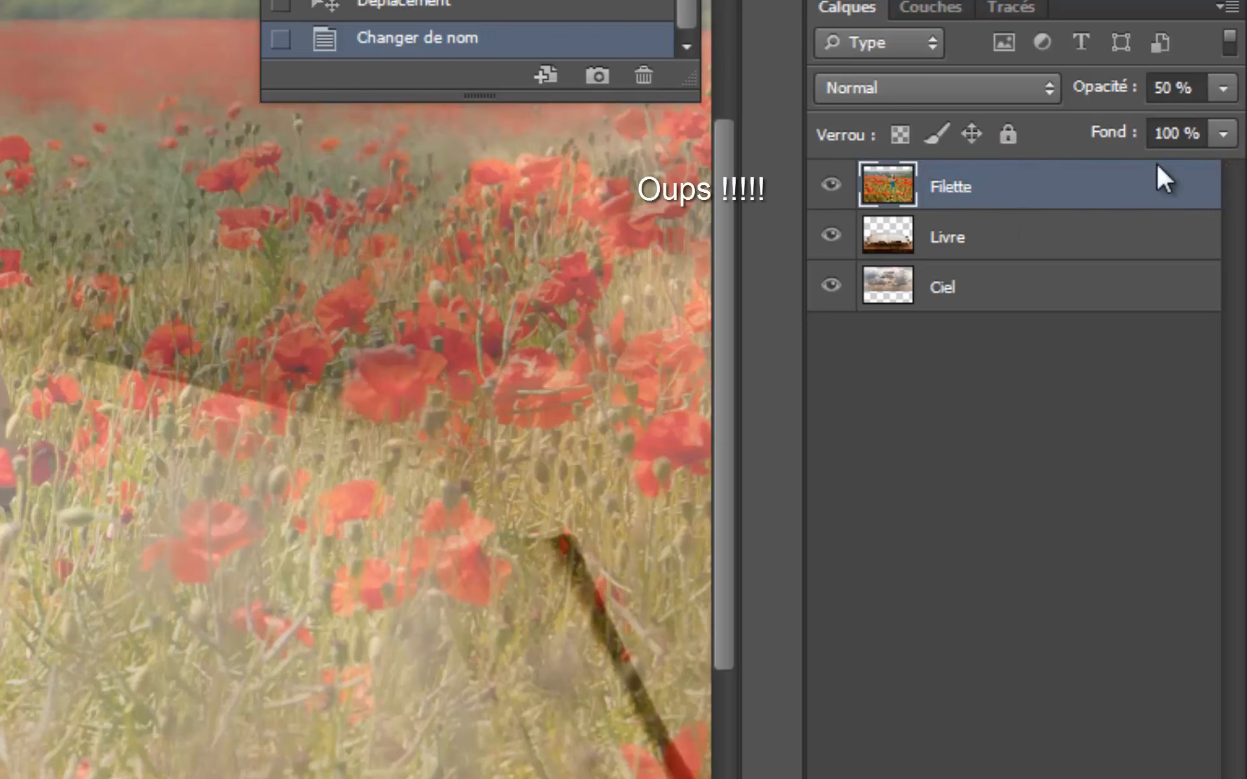
# - Set the Filette layer's opacity back to 100%
pyautogui.click(1174, 91)
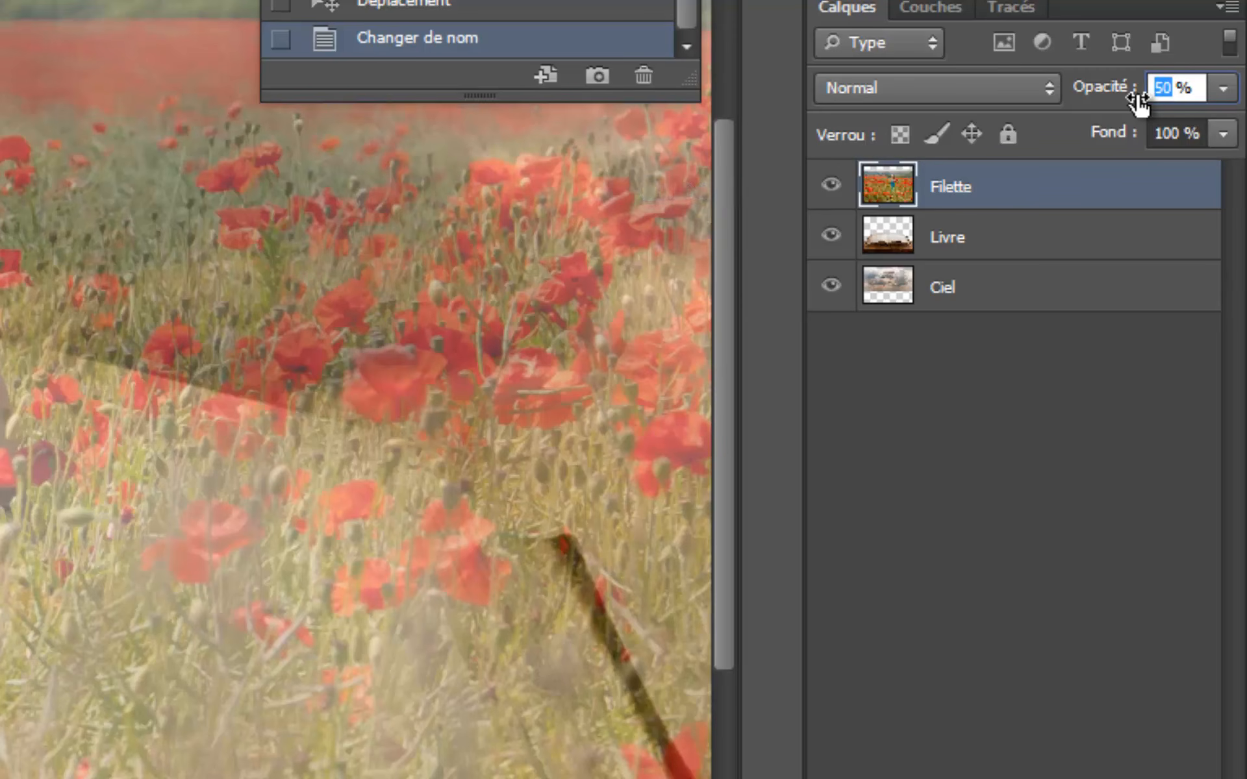
pyautogui.write('100')
pyautogui.press('Return')
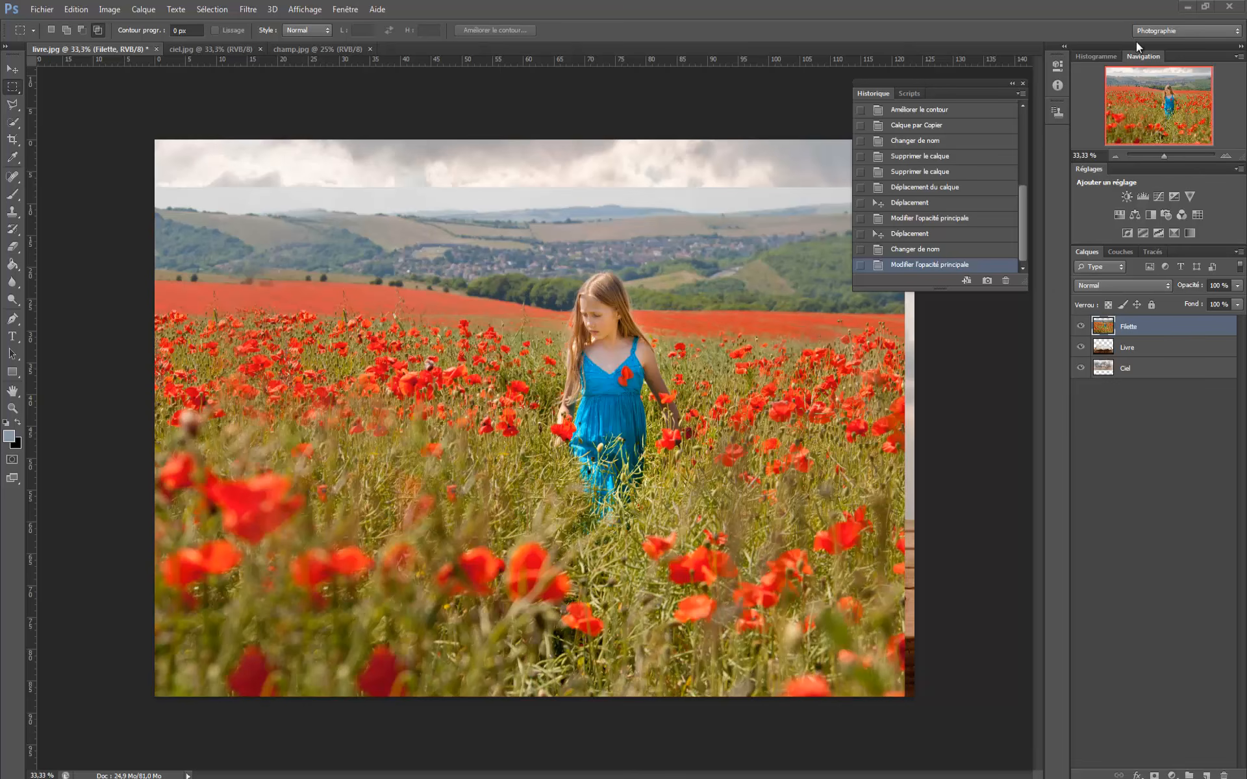
# - Select the girl's blue dress, chest and face on the Filette layer with the Quick Selection tool
pyautogui.click(1164, 157)
pyautogui.moveTo(1164, 155); pyautogui.dragTo(1175, 156)
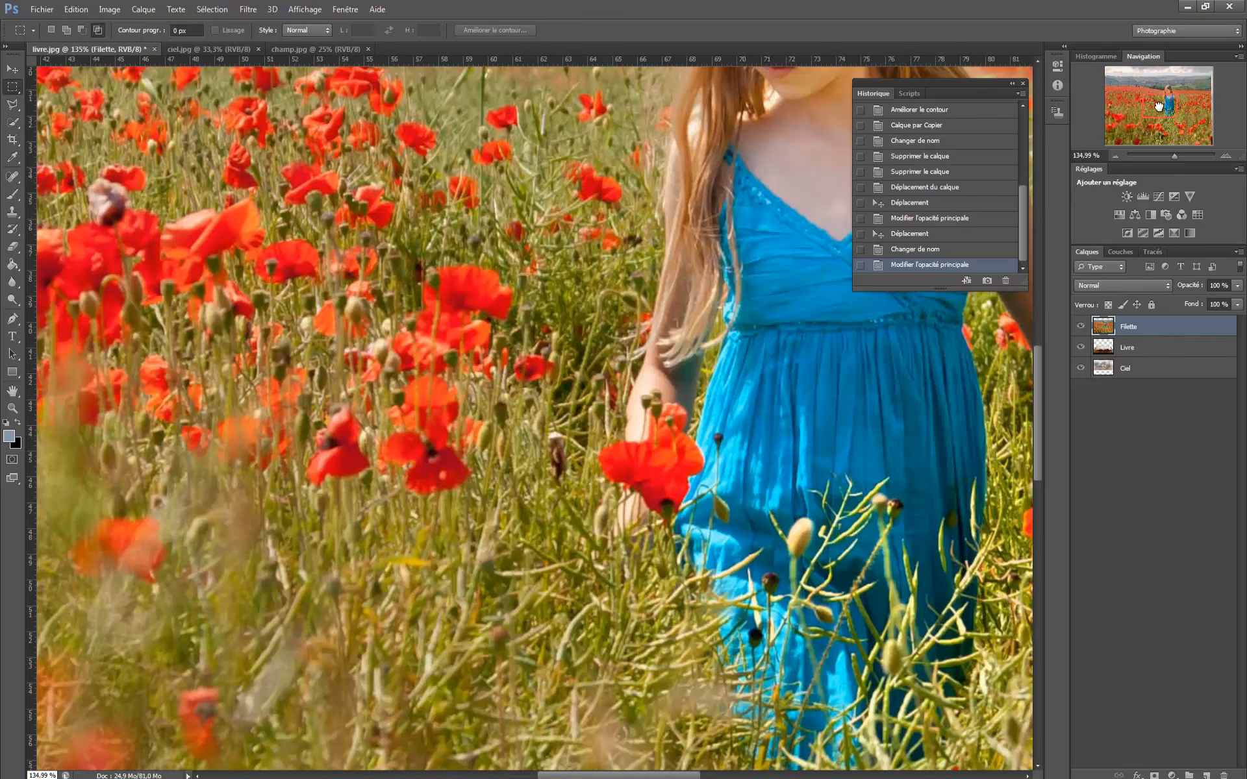
pyautogui.moveTo(1159, 106); pyautogui.dragTo(1164, 101)
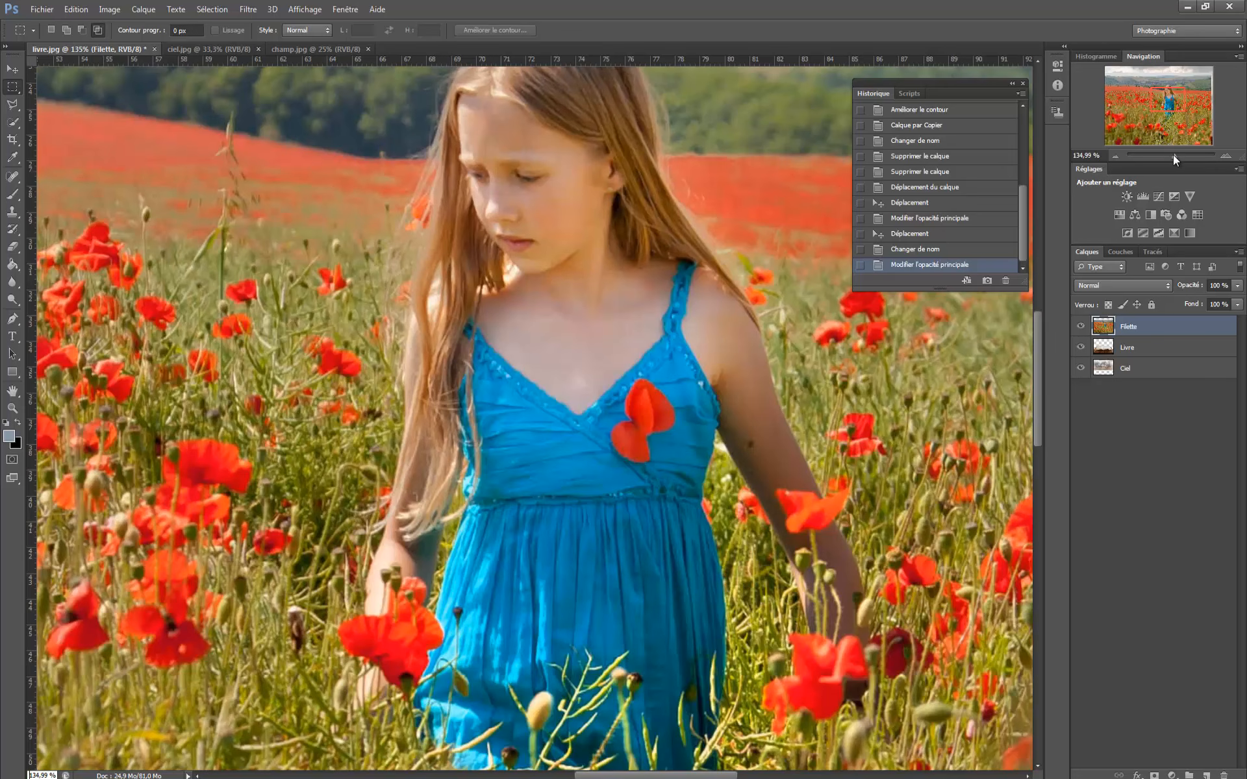
pyautogui.moveTo(1173, 158); pyautogui.dragTo(1171, 157)
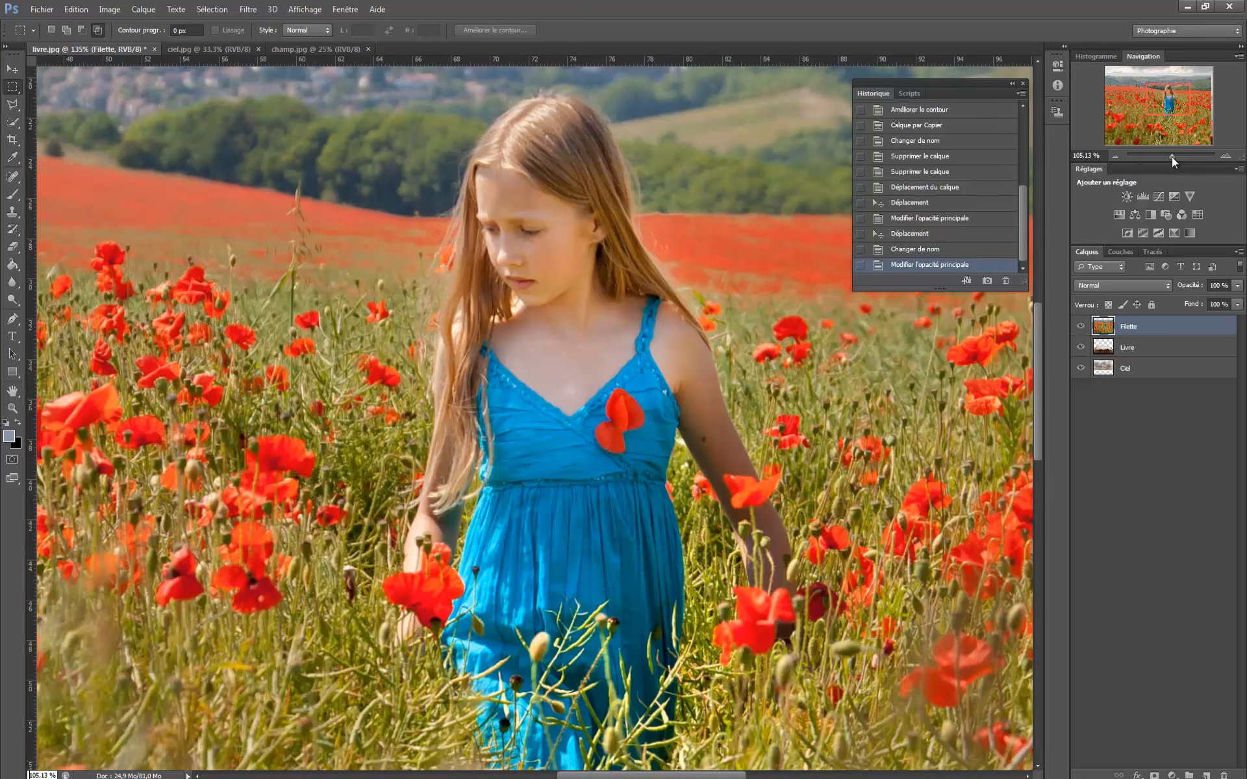
pyautogui.moveTo(1172, 157); pyautogui.dragTo(1171, 157)
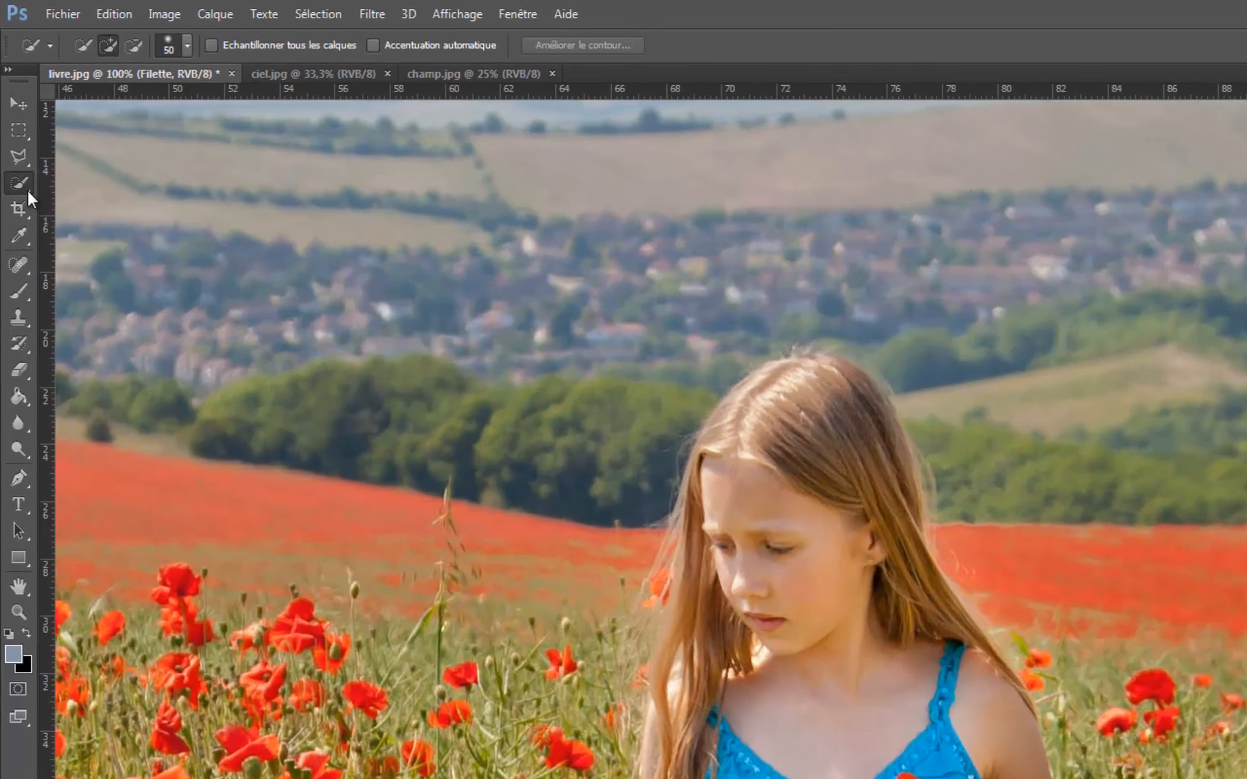
pyautogui.click(27, 189)
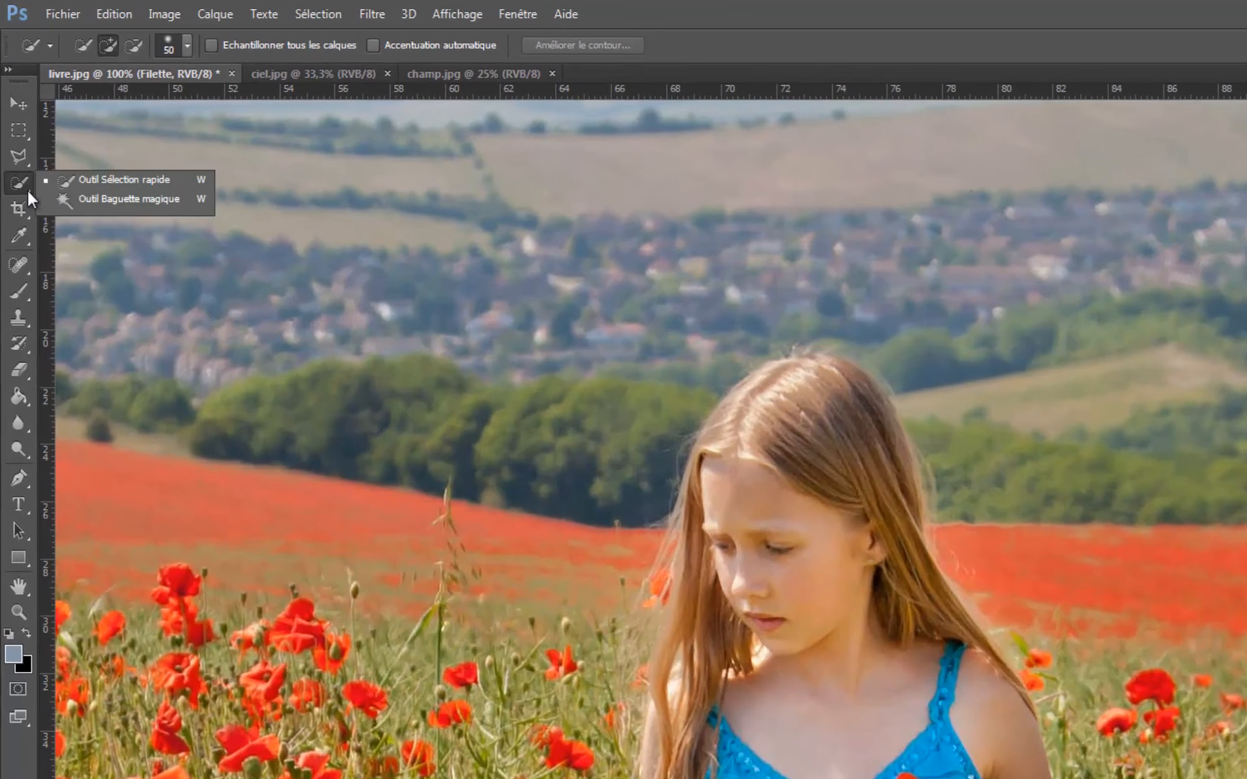
pyautogui.click(131, 179)
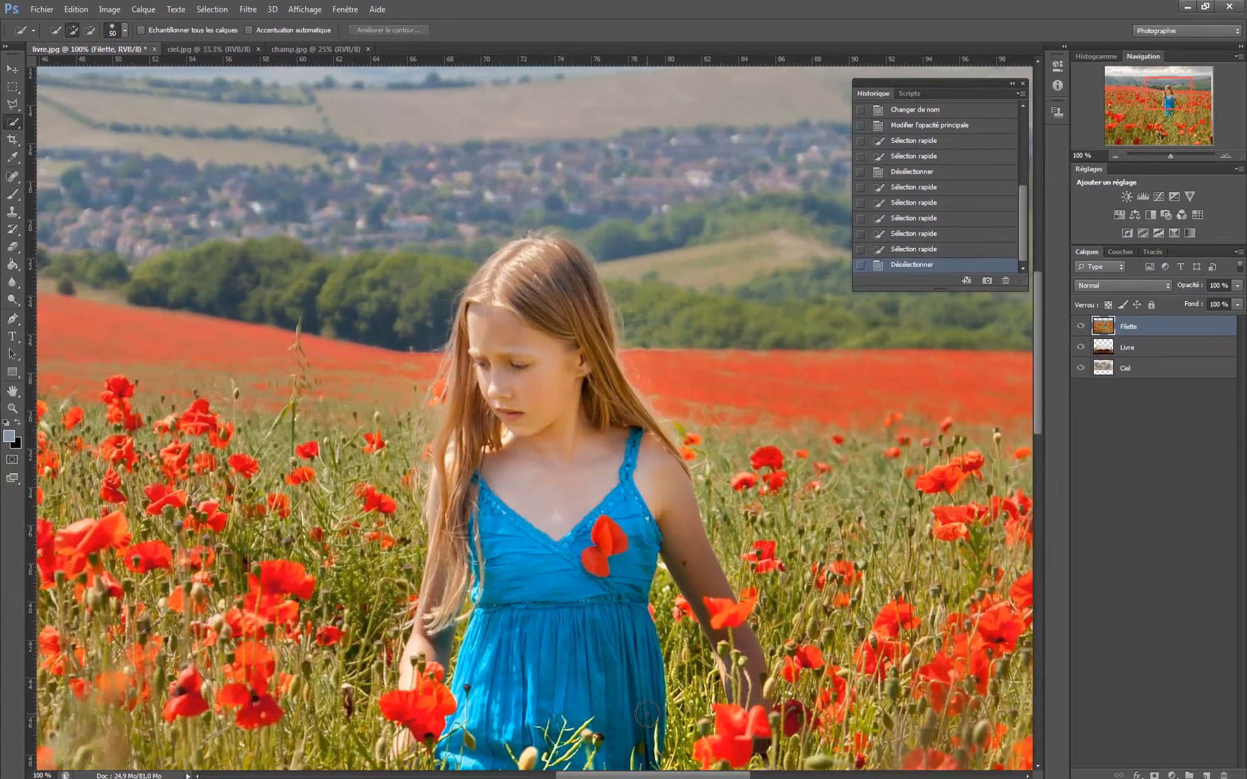
pyautogui.moveTo(639, 717); pyautogui.dragTo(620, 714)
pyautogui.moveTo(571, 586)
pyautogui.mouseDown()
pyautogui.moveTo(546, 547)
pyautogui.moveTo(541, 398)
pyautogui.mouseUp()
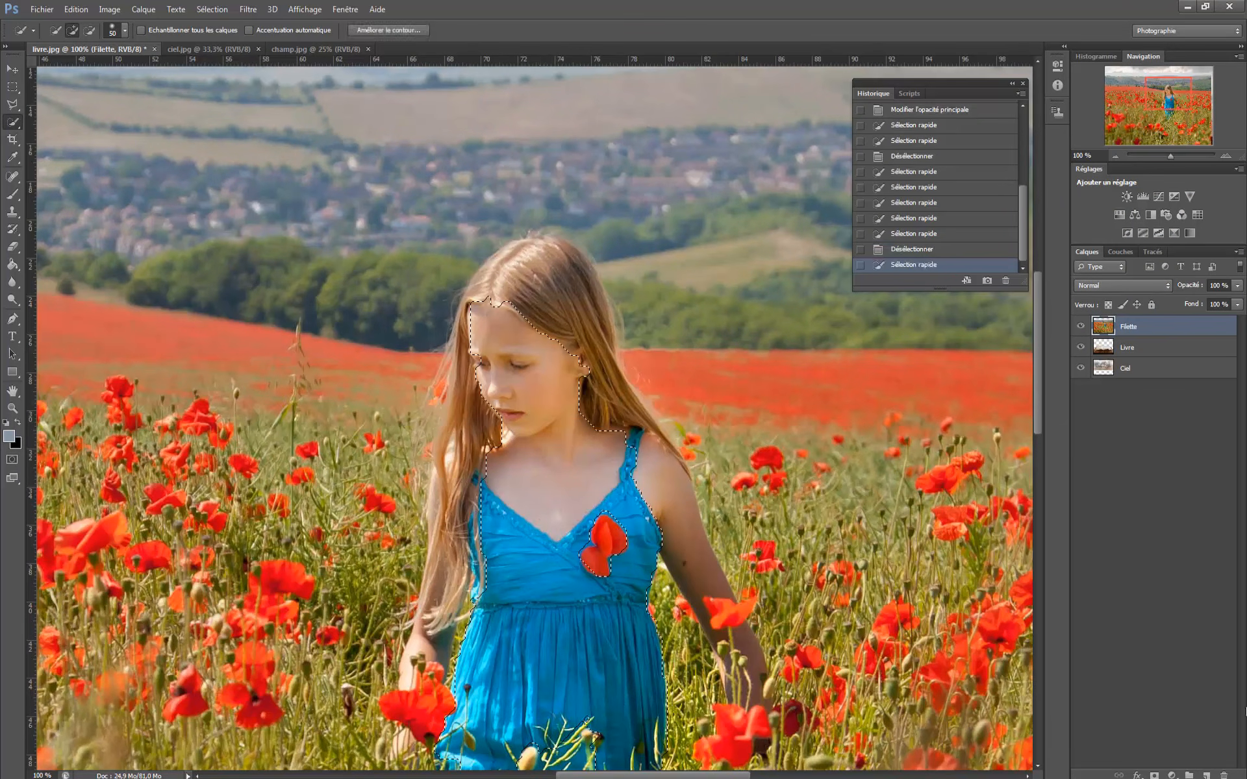
# - Extend the quick selection over the girl's hair and both arms
pyautogui.moveTo(520, 282)
pyautogui.mouseDown()
pyautogui.moveTo(550, 309)
pyautogui.moveTo(590, 295)
pyautogui.moveTo(594, 307)
pyautogui.mouseUp()
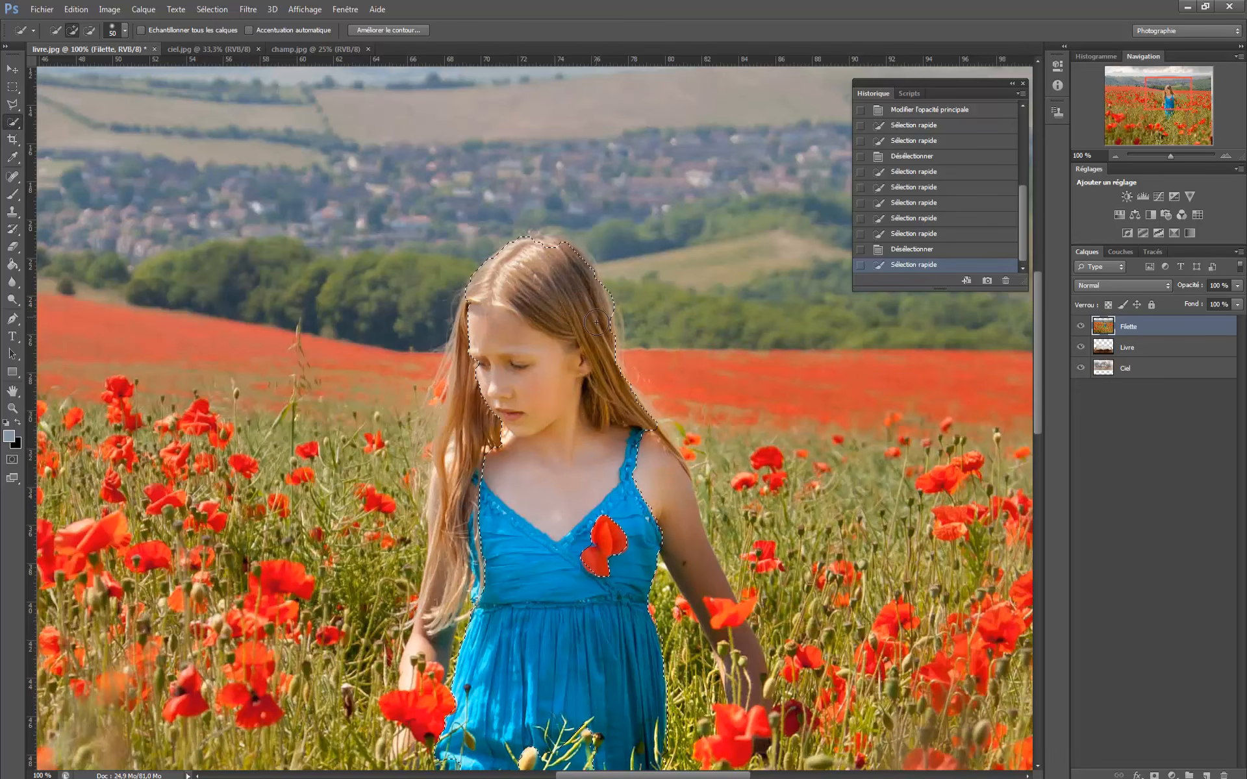
pyautogui.moveTo(646, 479); pyautogui.dragTo(721, 601)
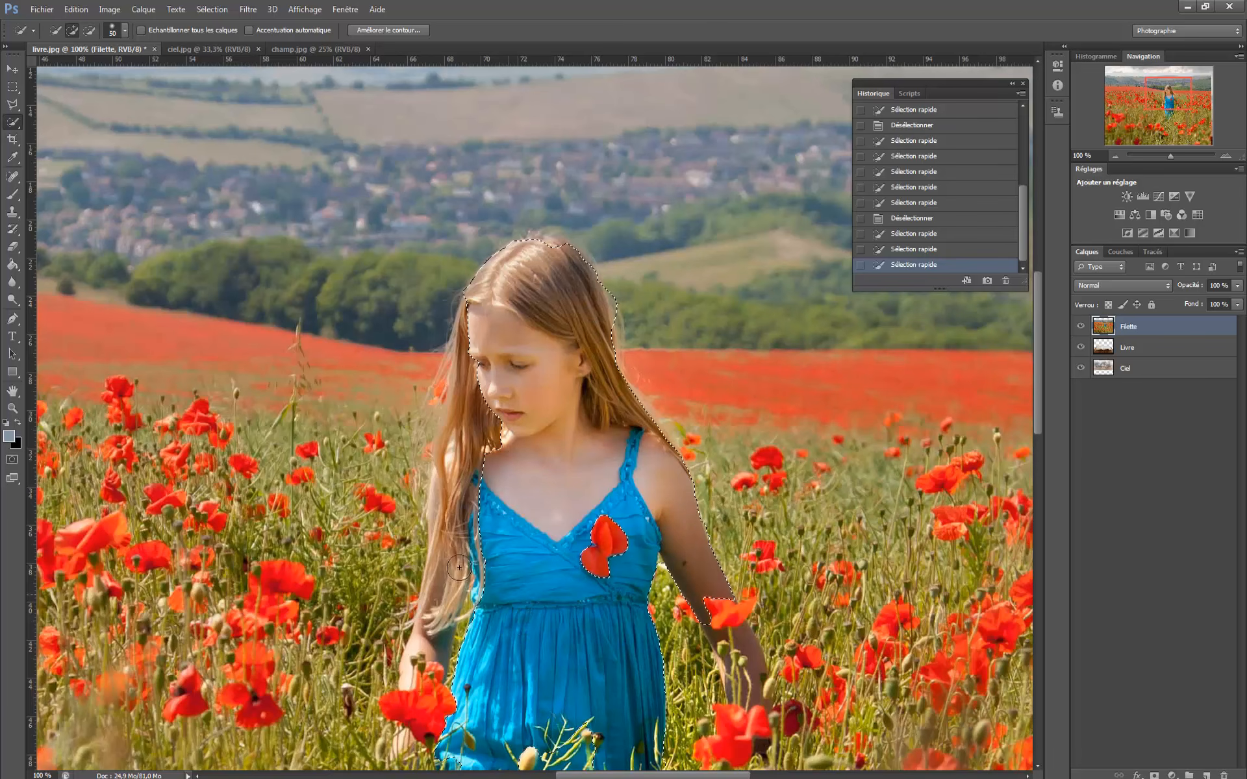
pyautogui.moveTo(432, 625); pyautogui.dragTo(461, 407)
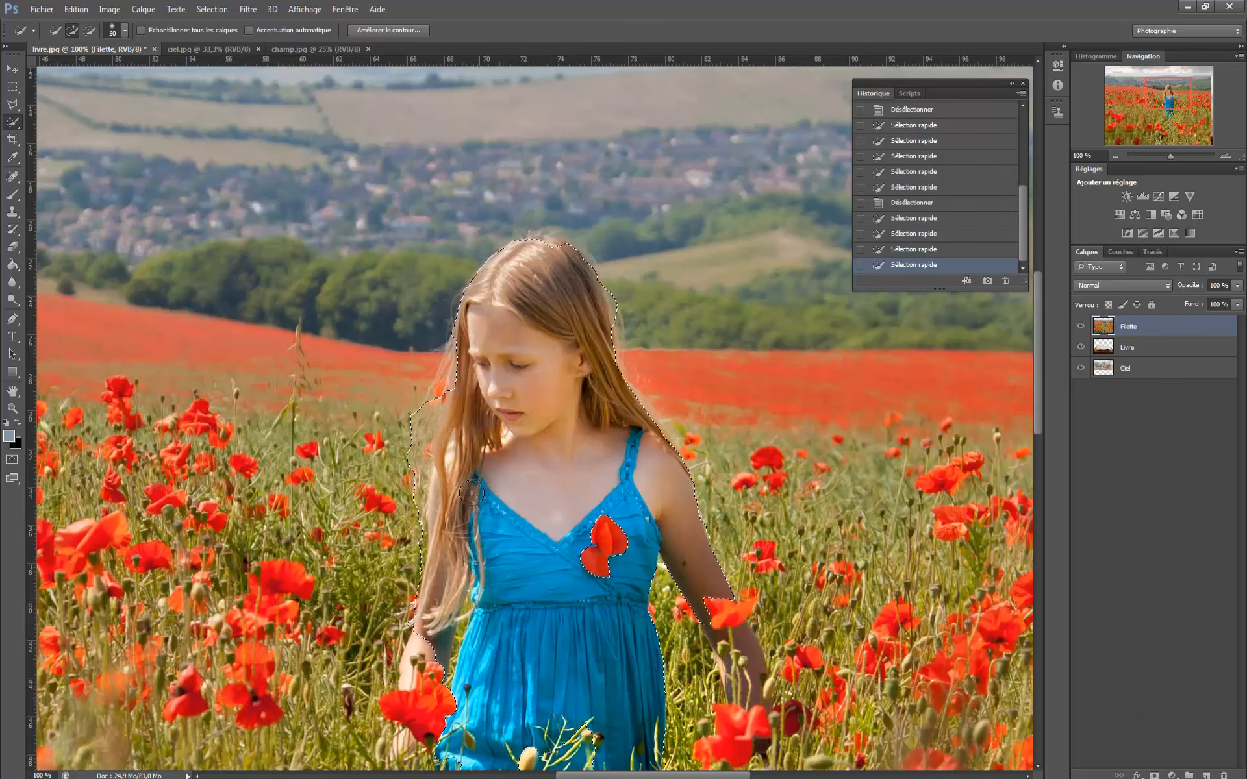
pyautogui.click(460, 368)
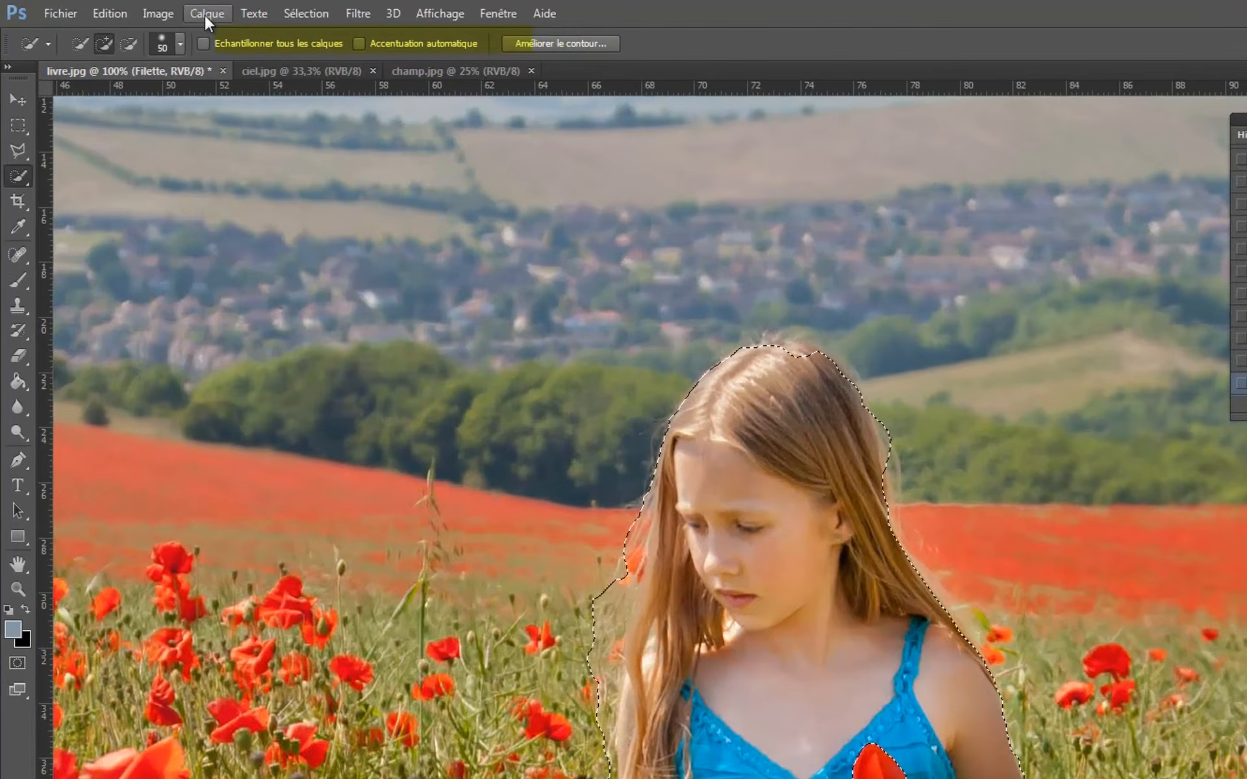
# - Copy the selected girl from the Filette layer onto a new layer
pyautogui.click(148, 9)
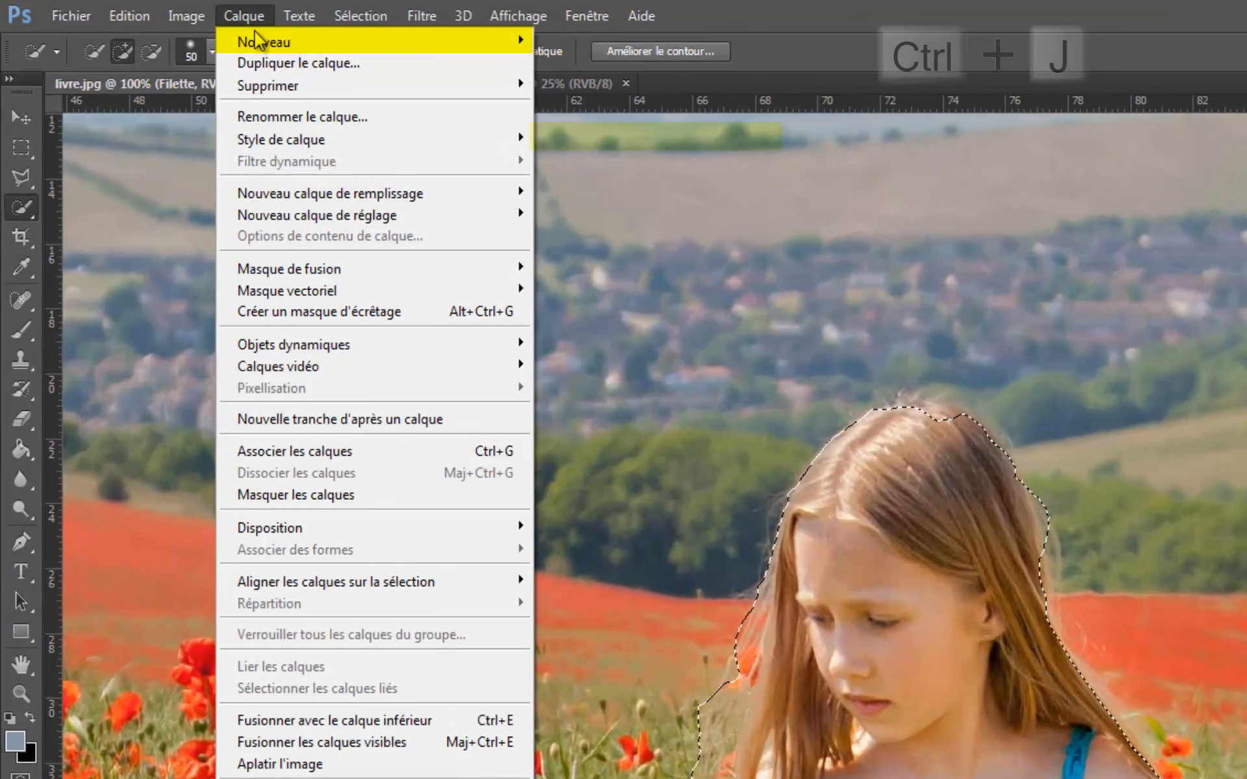
pyautogui.moveTo(263, 47)
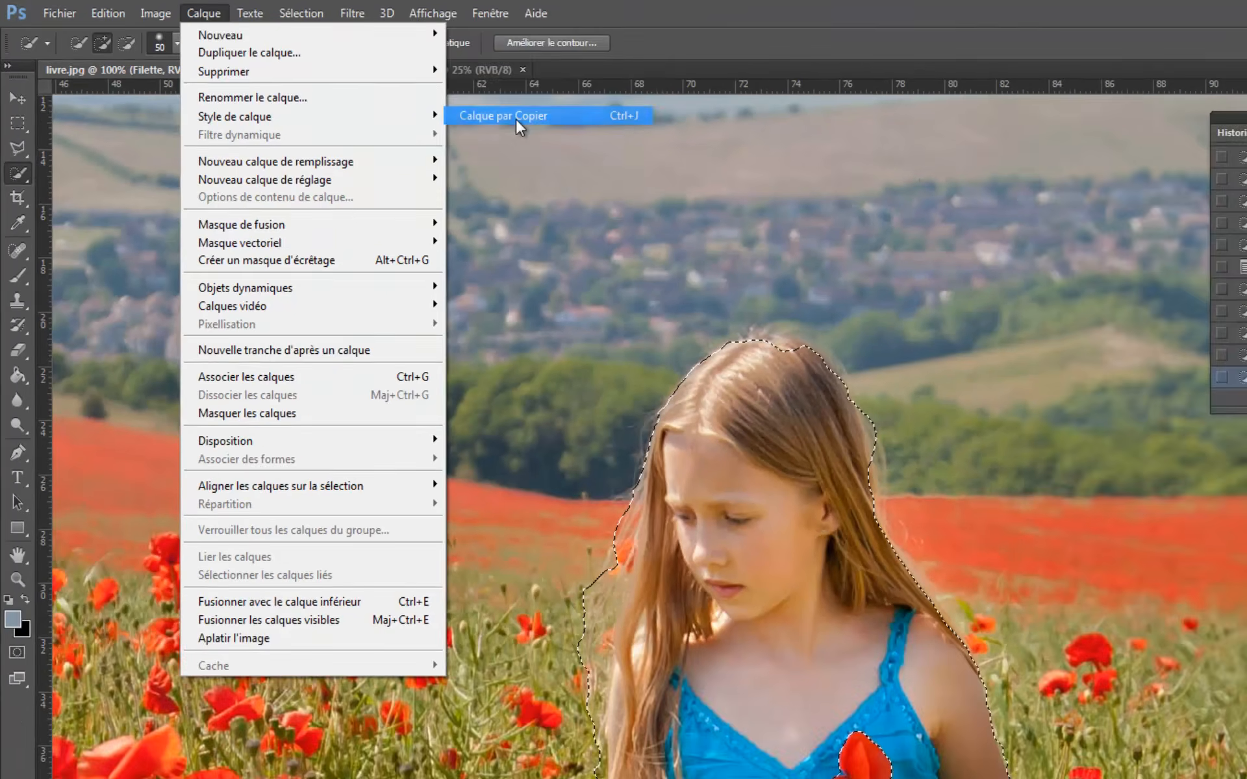
pyautogui.click(618, 143)
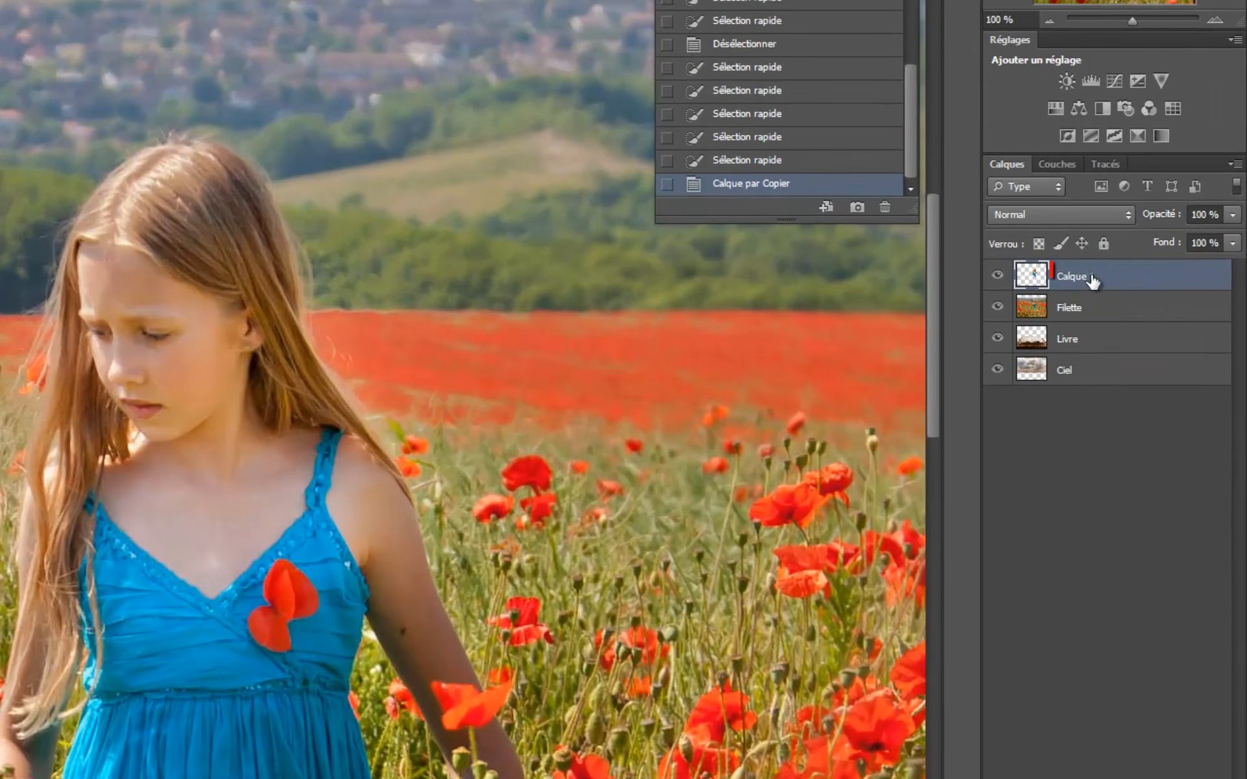
# - Rename the new girl cutout layer as filette copie
pyautogui.doubleClick(1142, 326)
pyautogui.write('f')
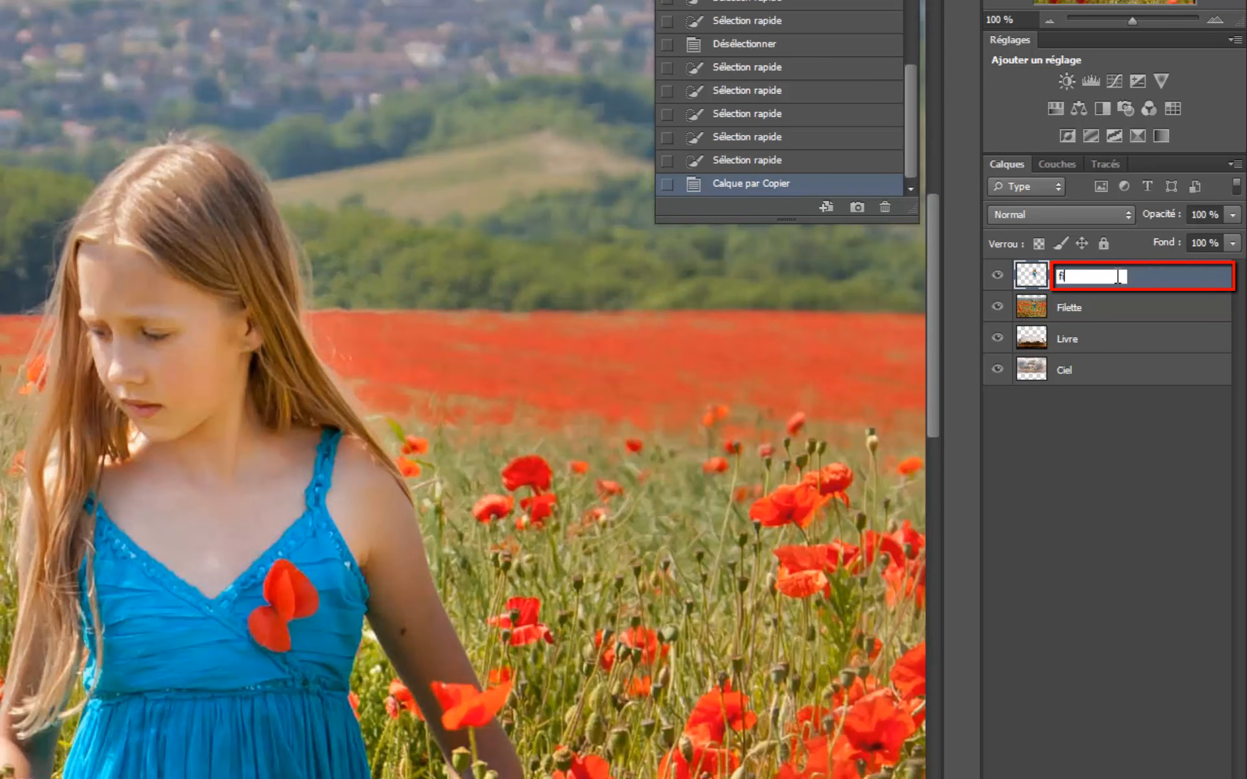
pyautogui.write('ilette copi')
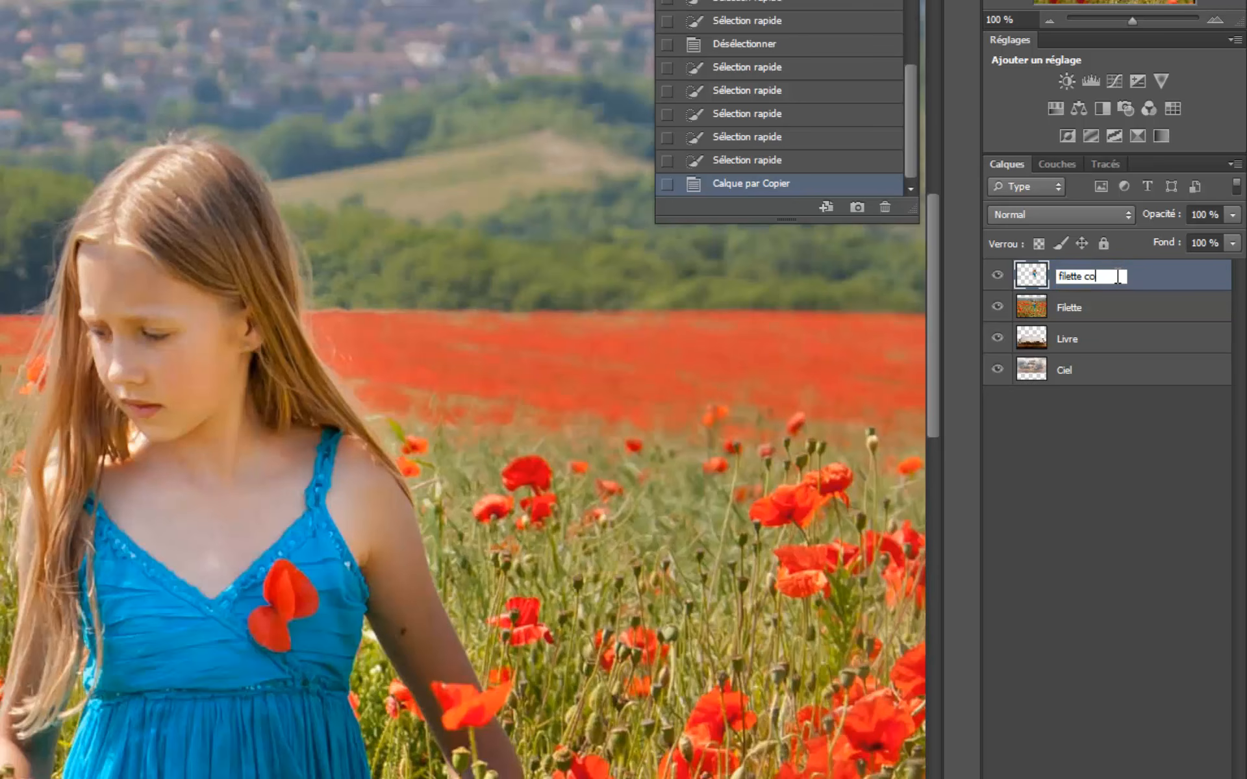
pyautogui.write('e')
pyautogui.press('Return')
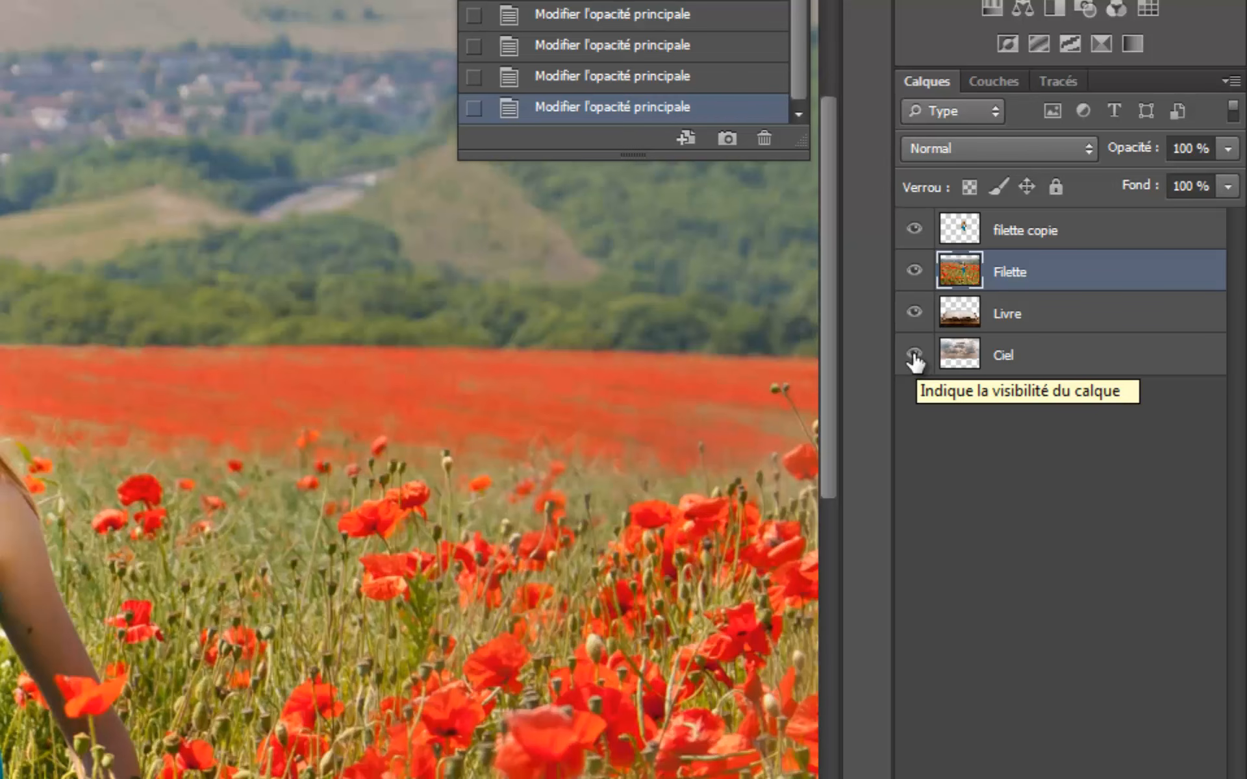
# - Hide the Ciel, Livre and Filette layers so that only the girl cutout is shown
pyautogui.click(914, 355)
pyautogui.click(913, 313)
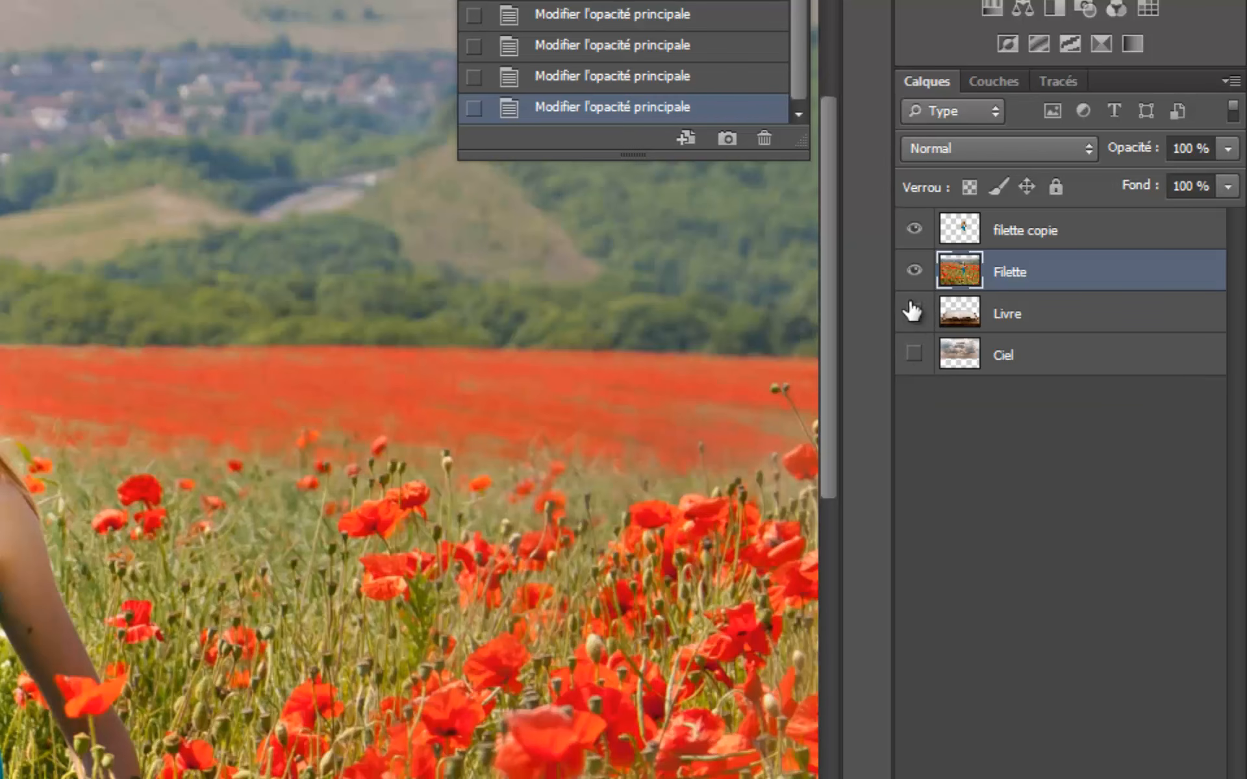
pyautogui.click(913, 270)
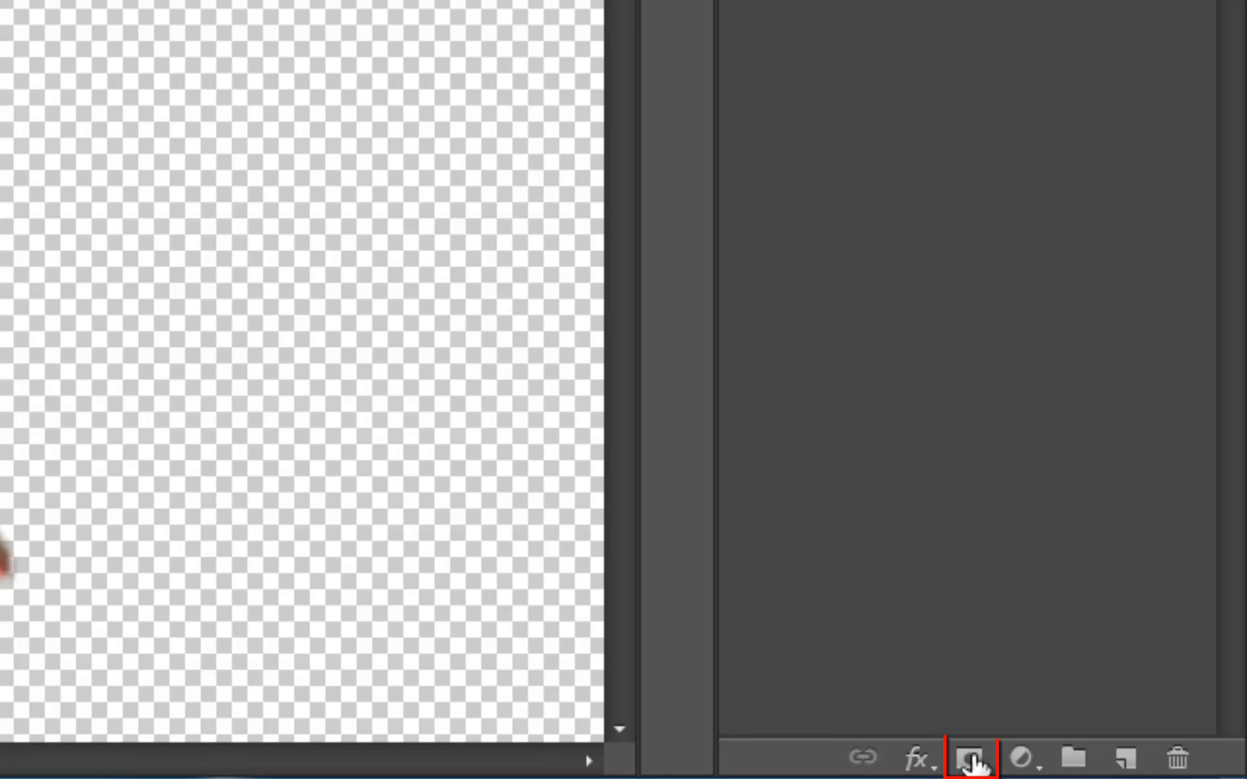
# - Add a layer mask to the girl cutout layer and choose the Brush tool with black as the foreground colour
pyautogui.click(973, 765)
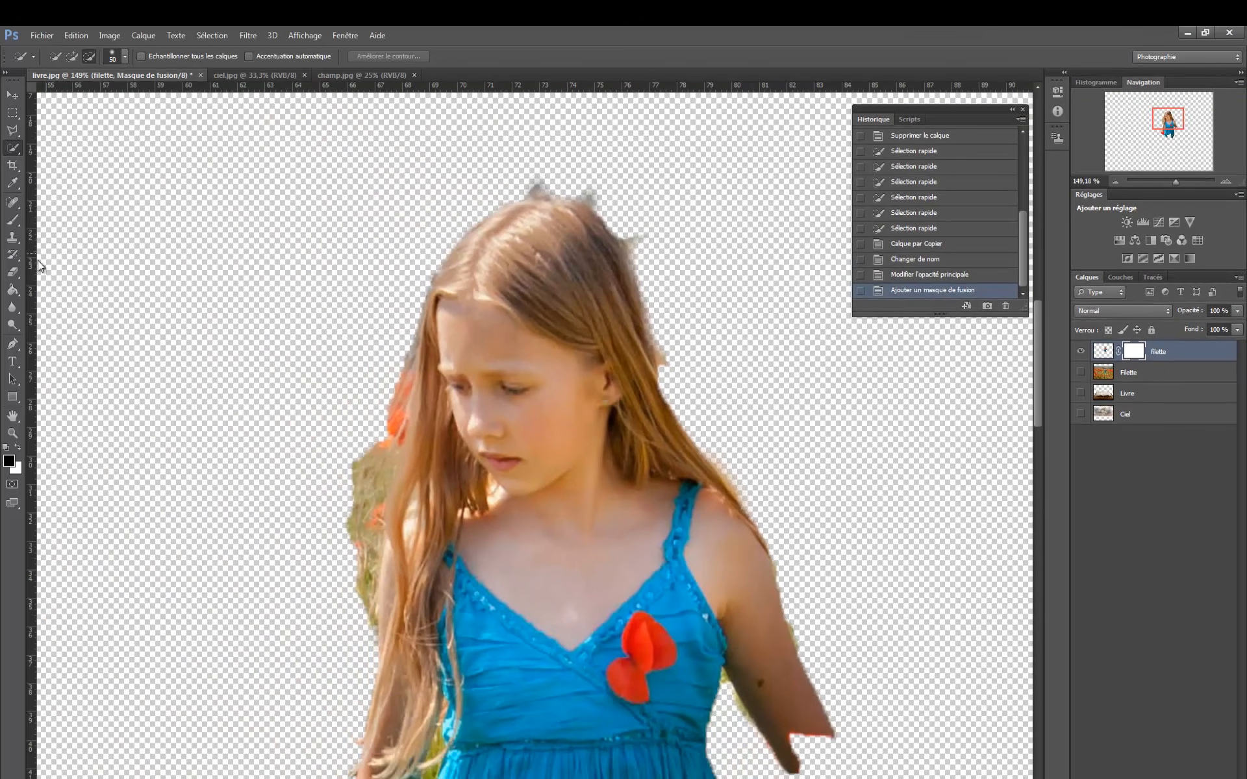
pyautogui.click(15, 222)
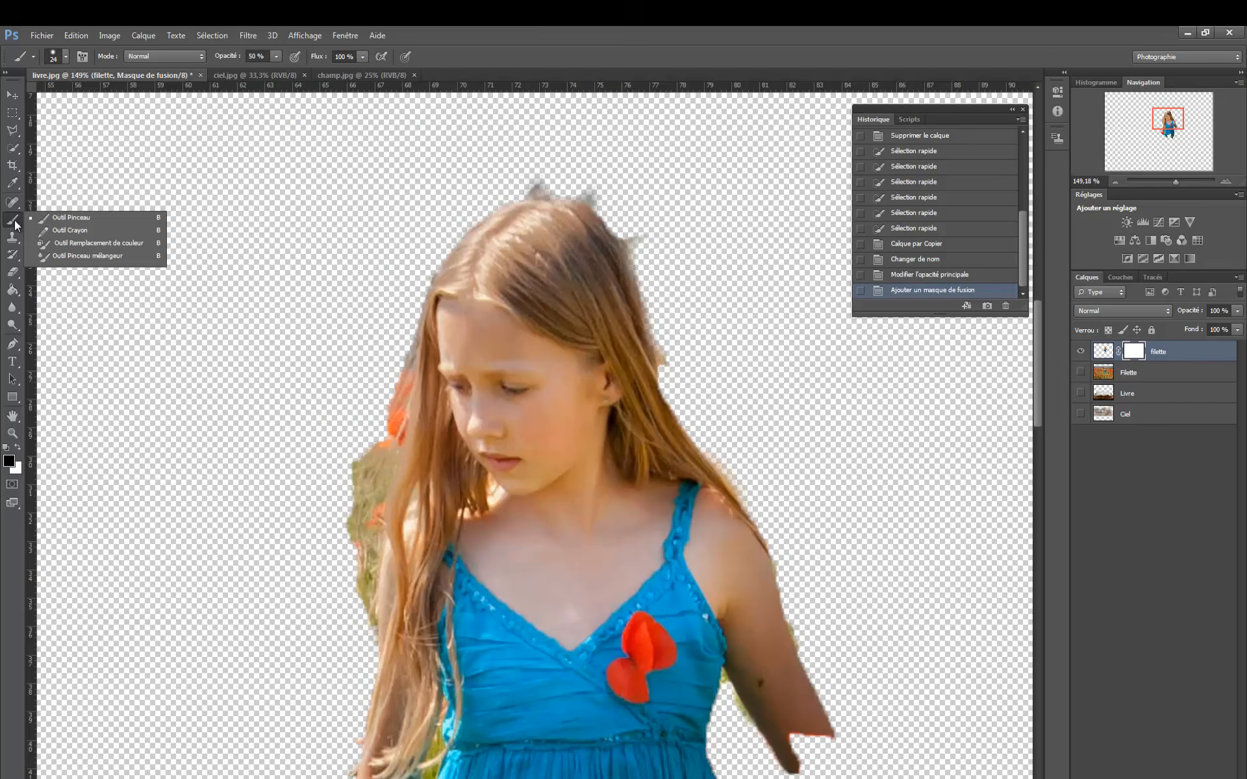
pyautogui.click(68, 218)
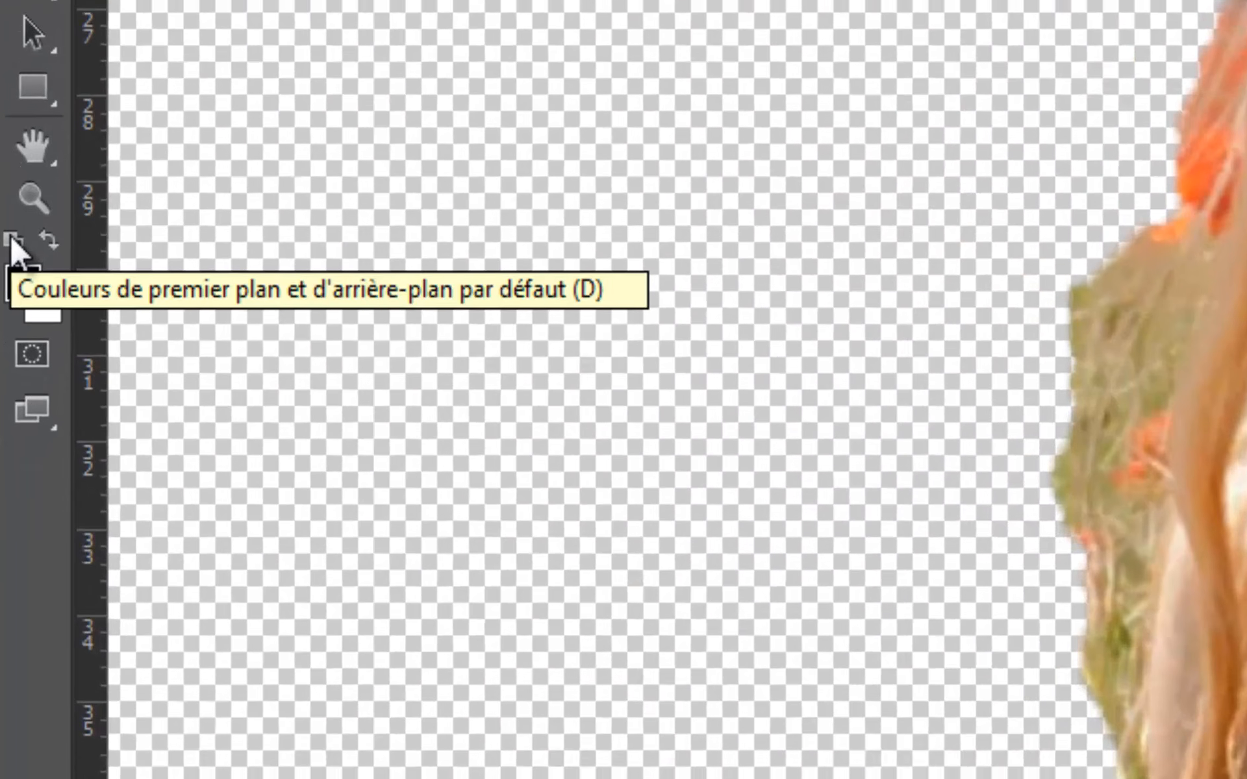
pyautogui.press('x')
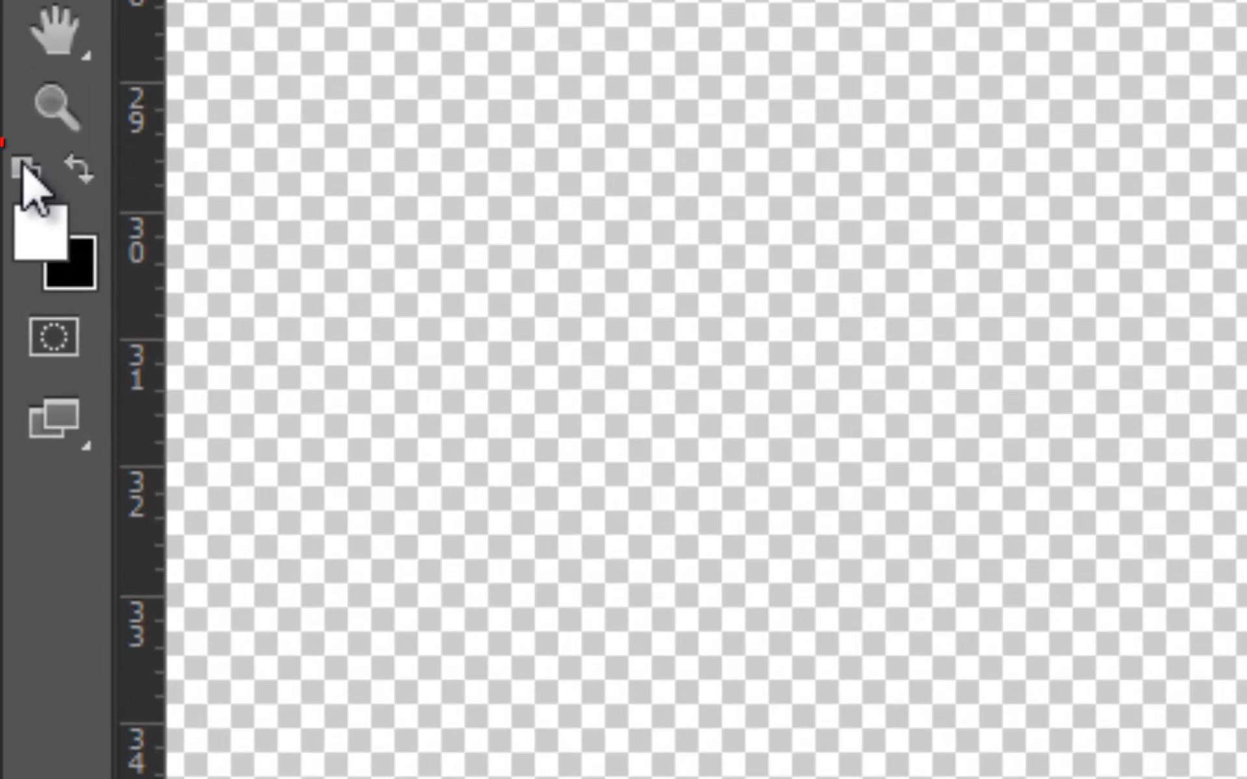
pyautogui.click(79, 167)
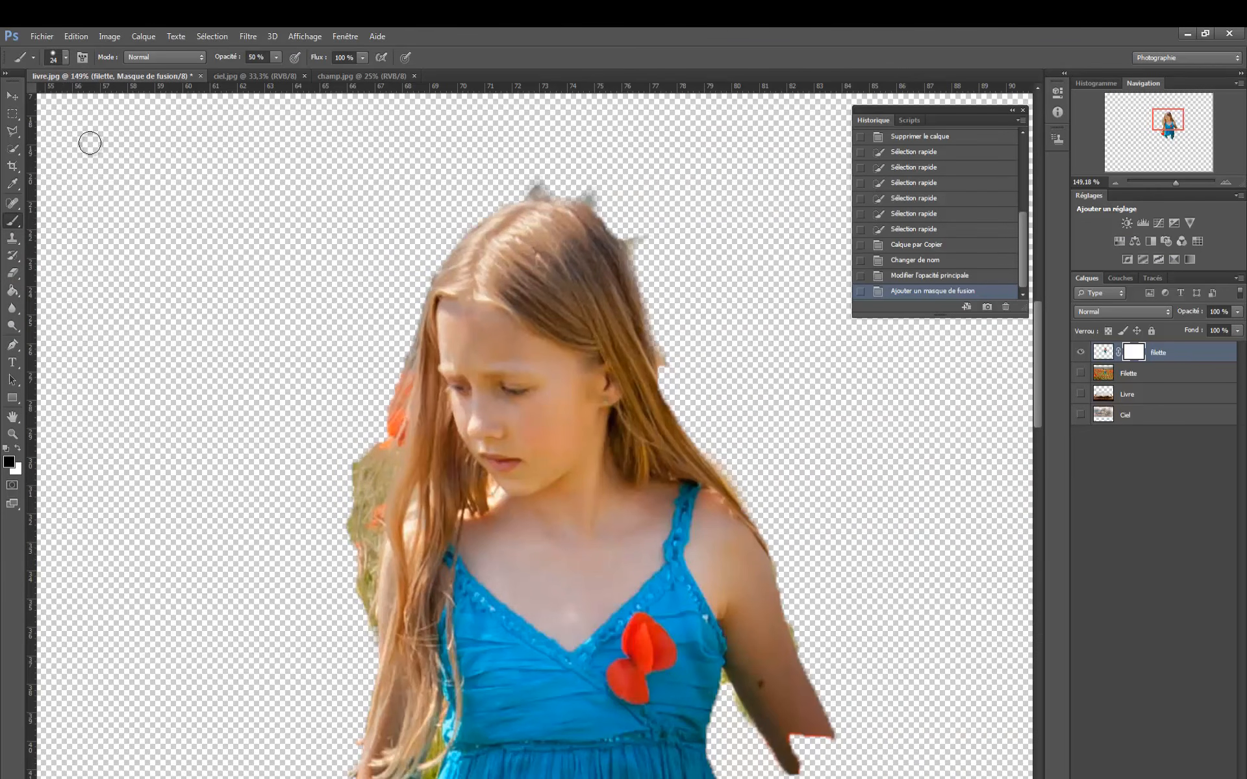
# - Set the brush diameter to 19 px and adjust its hardness
pyautogui.keyDown('alt'); pyautogui.rightClick(106, 180); pyautogui.keyUp('alt')
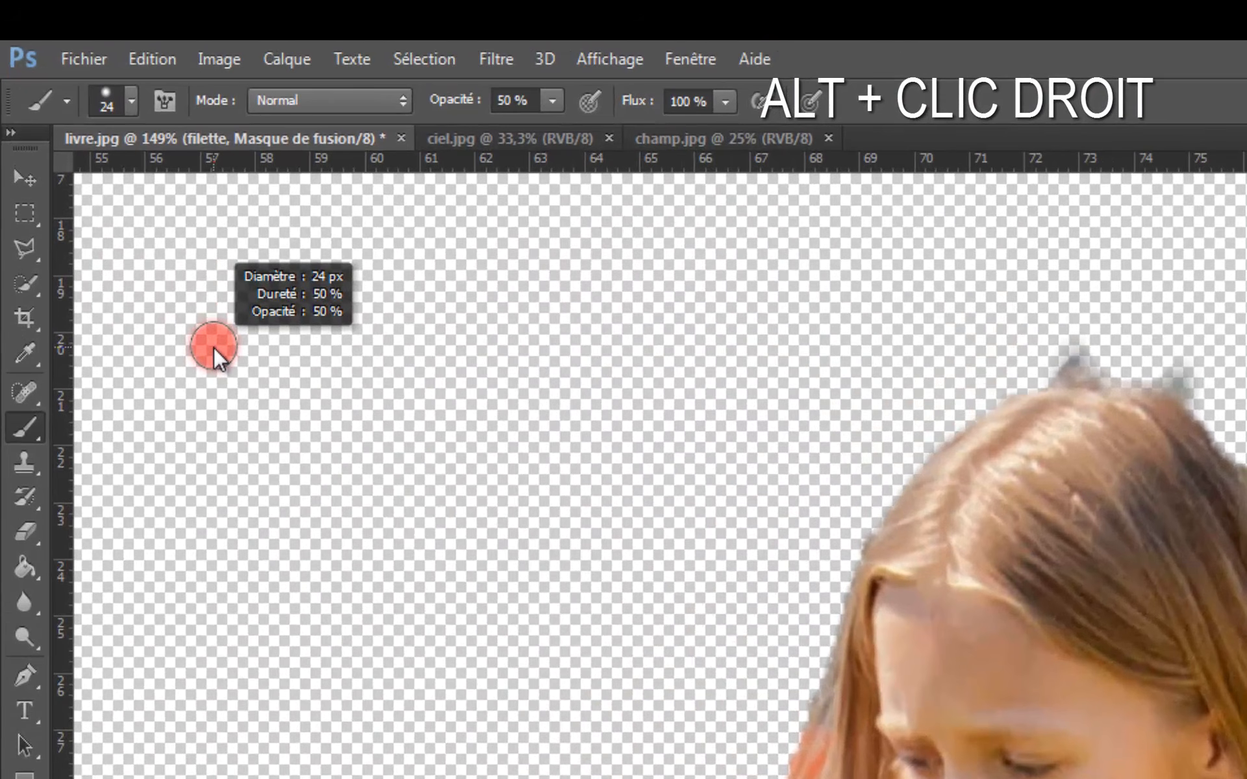
pyautogui.moveTo(213, 347)
pyautogui.mouseDown()
pyautogui.moveTo(269, 348)
pyautogui.moveTo(208, 345)
pyautogui.mouseUp()
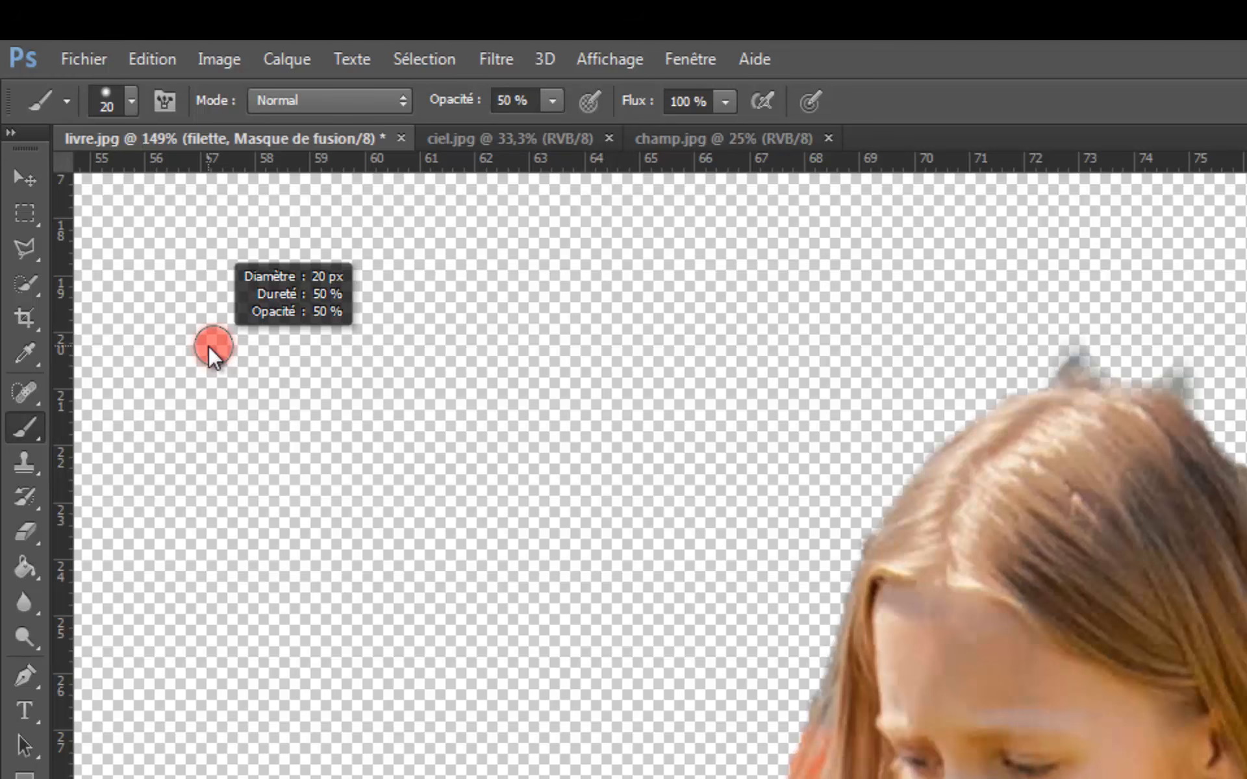
pyautogui.moveTo(207, 346); pyautogui.dragTo(200, 483)
pyautogui.moveTo(199, 539); pyautogui.dragTo(198, 594)
pyautogui.moveTo(197, 648); pyautogui.dragTo(194, 361)
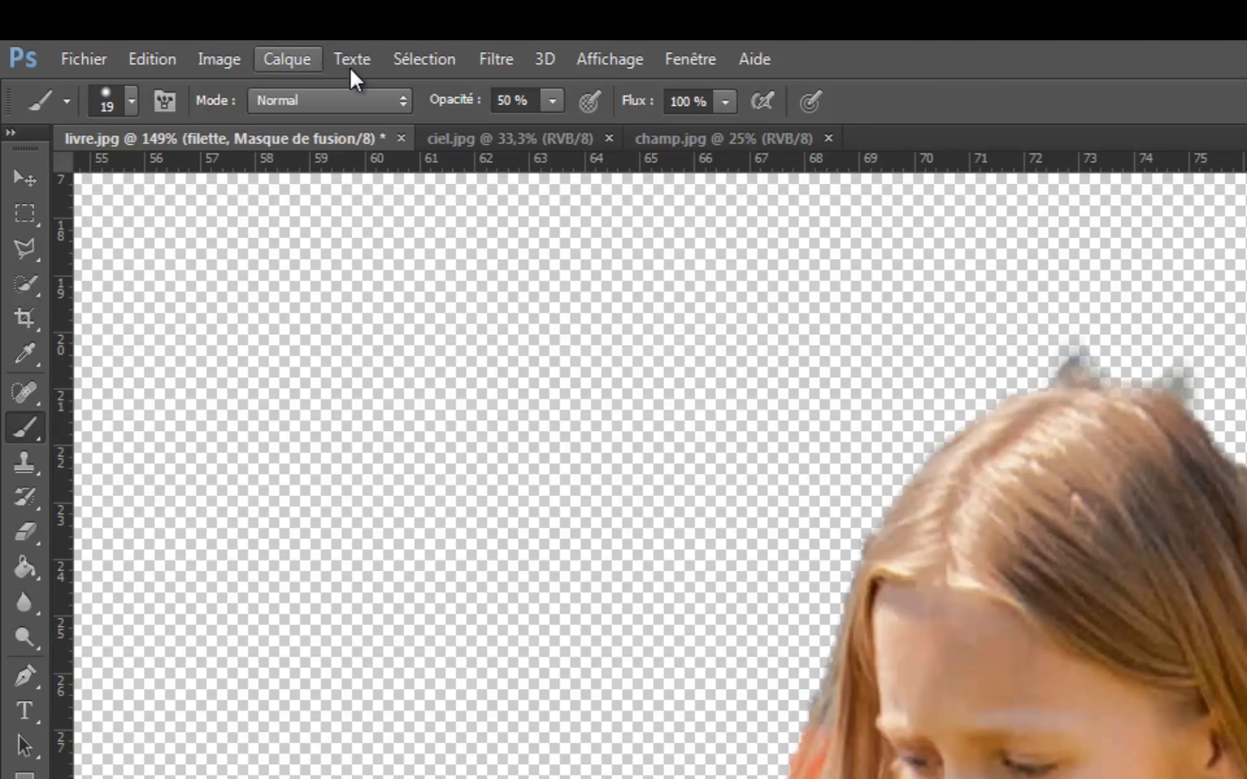
pyautogui.click(552, 104)
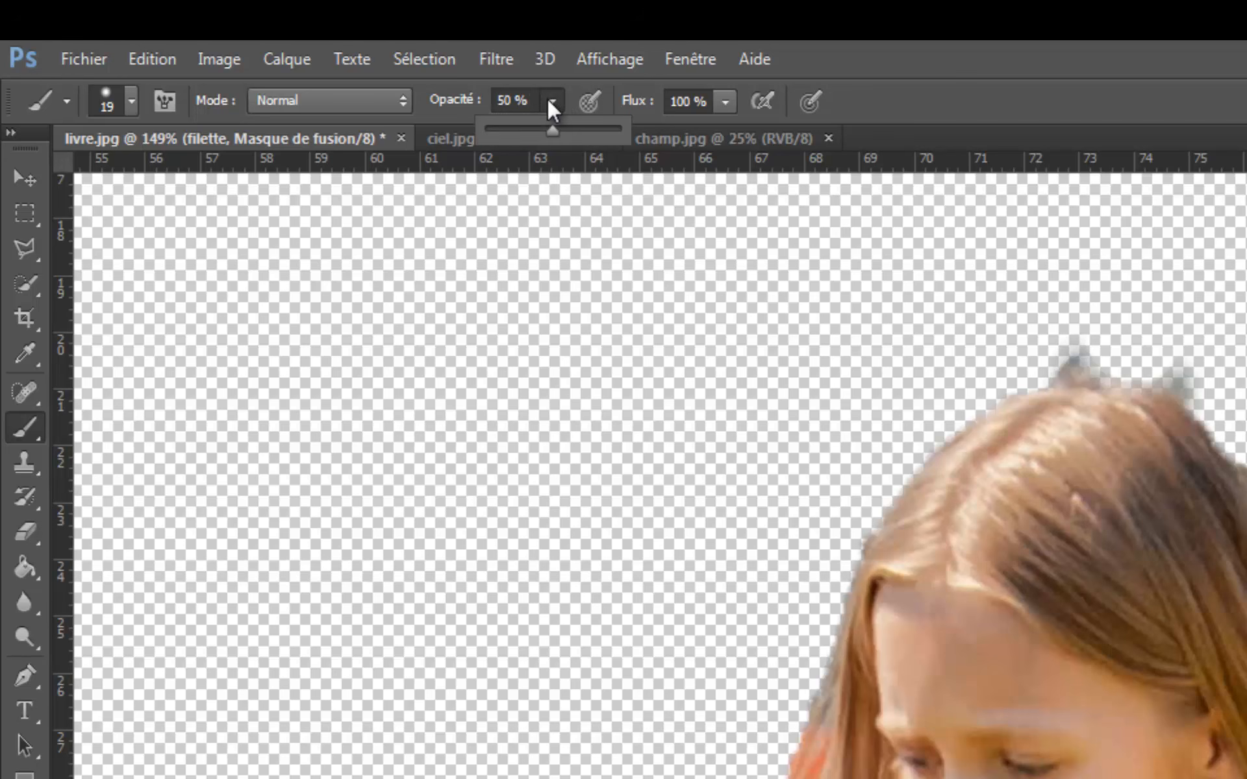
pyautogui.click(551, 102)
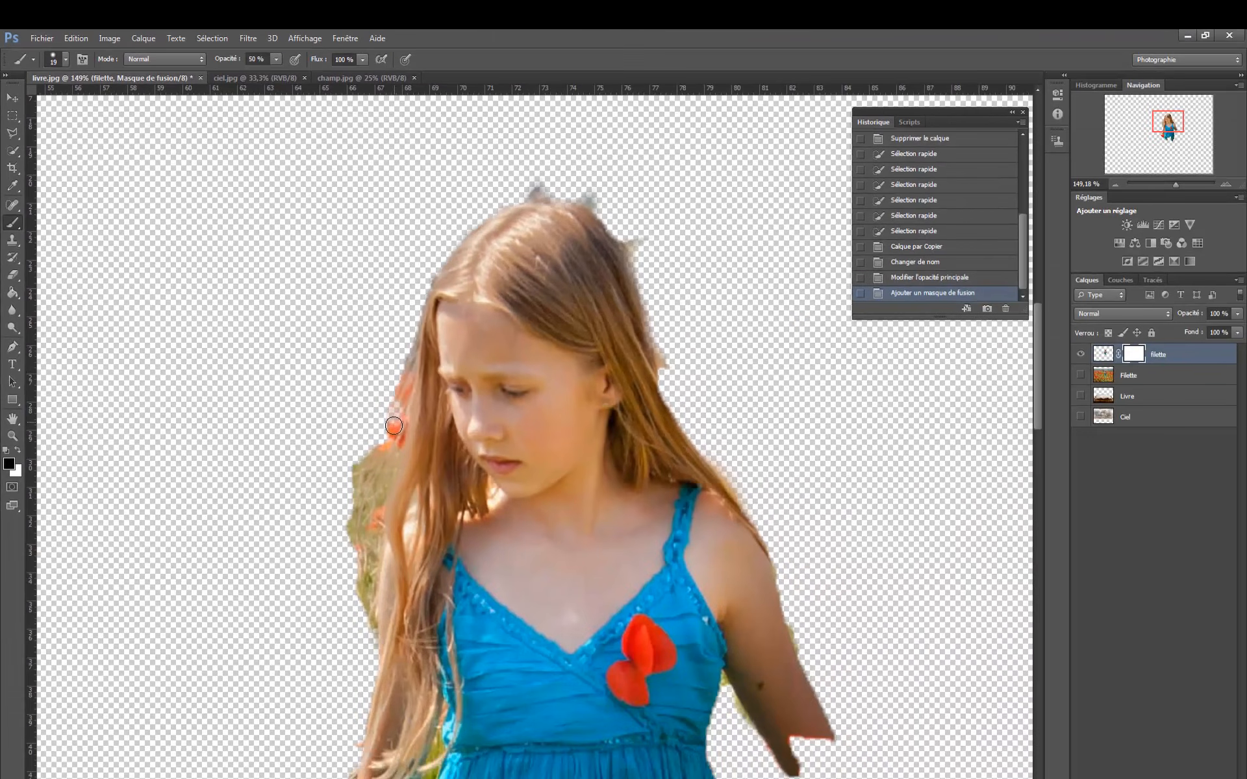
# - Paint black at 50% opacity on the mask over the background remnants around the hair and arms and the poppies by the hand
pyautogui.moveTo(390, 436)
pyautogui.mouseDown()
pyautogui.moveTo(410, 353)
pyautogui.moveTo(400, 439)
pyautogui.moveTo(370, 443)
pyautogui.moveTo(365, 529)
pyautogui.moveTo(365, 458)
pyautogui.moveTo(353, 493)
pyautogui.moveTo(360, 604)
pyautogui.moveTo(397, 409)
pyautogui.mouseUp()
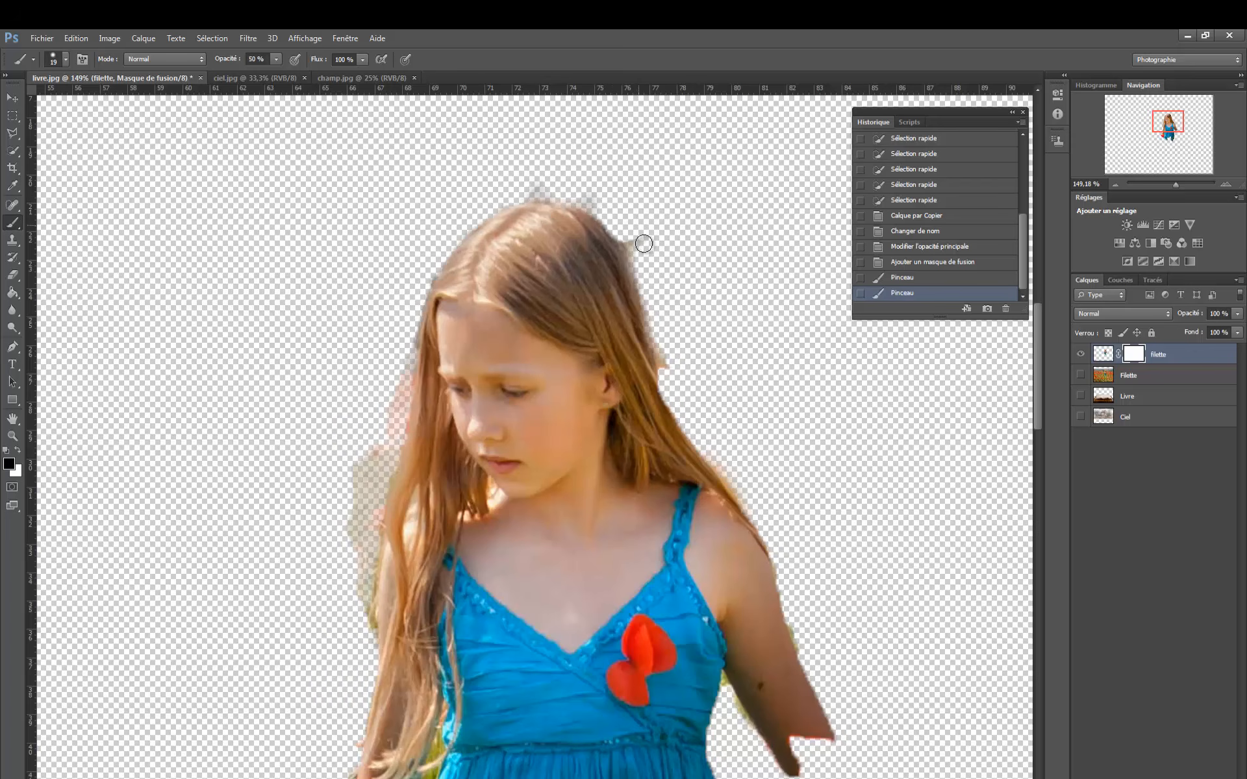
pyautogui.click(667, 367)
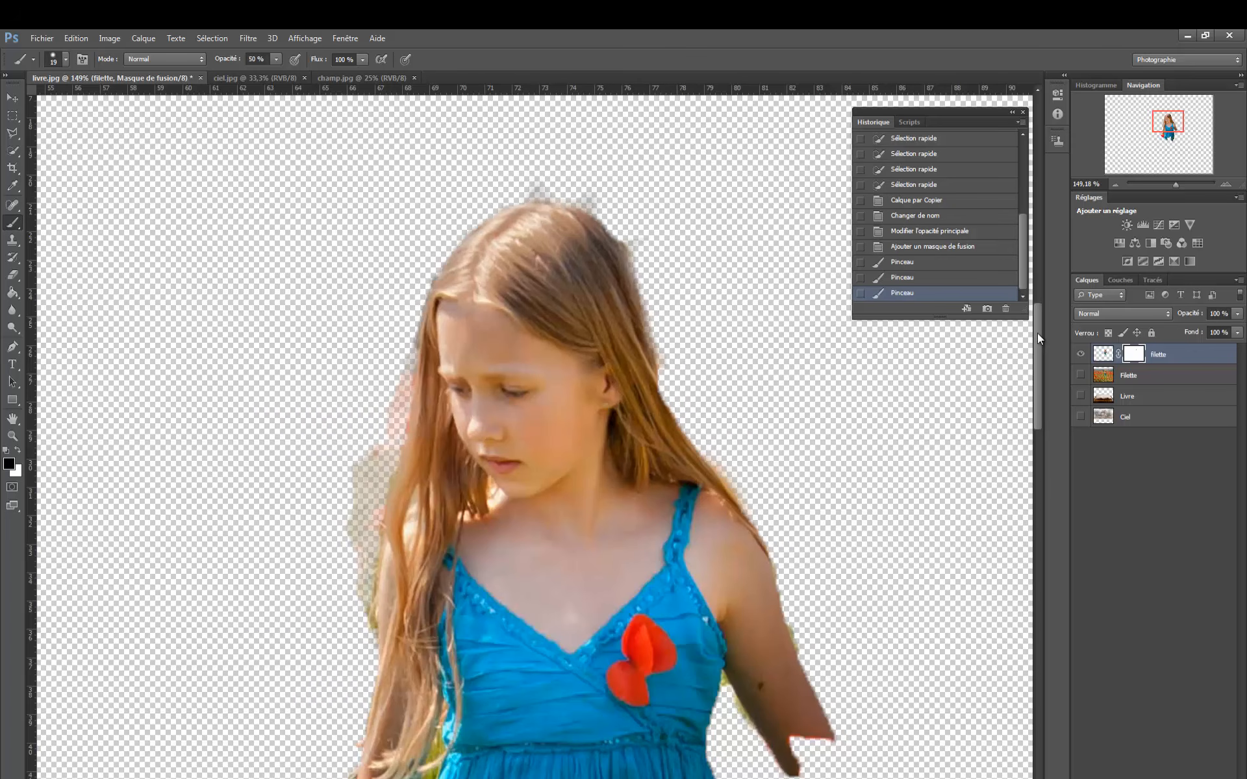
pyautogui.moveTo(1039, 334); pyautogui.dragTo(1039, 377)
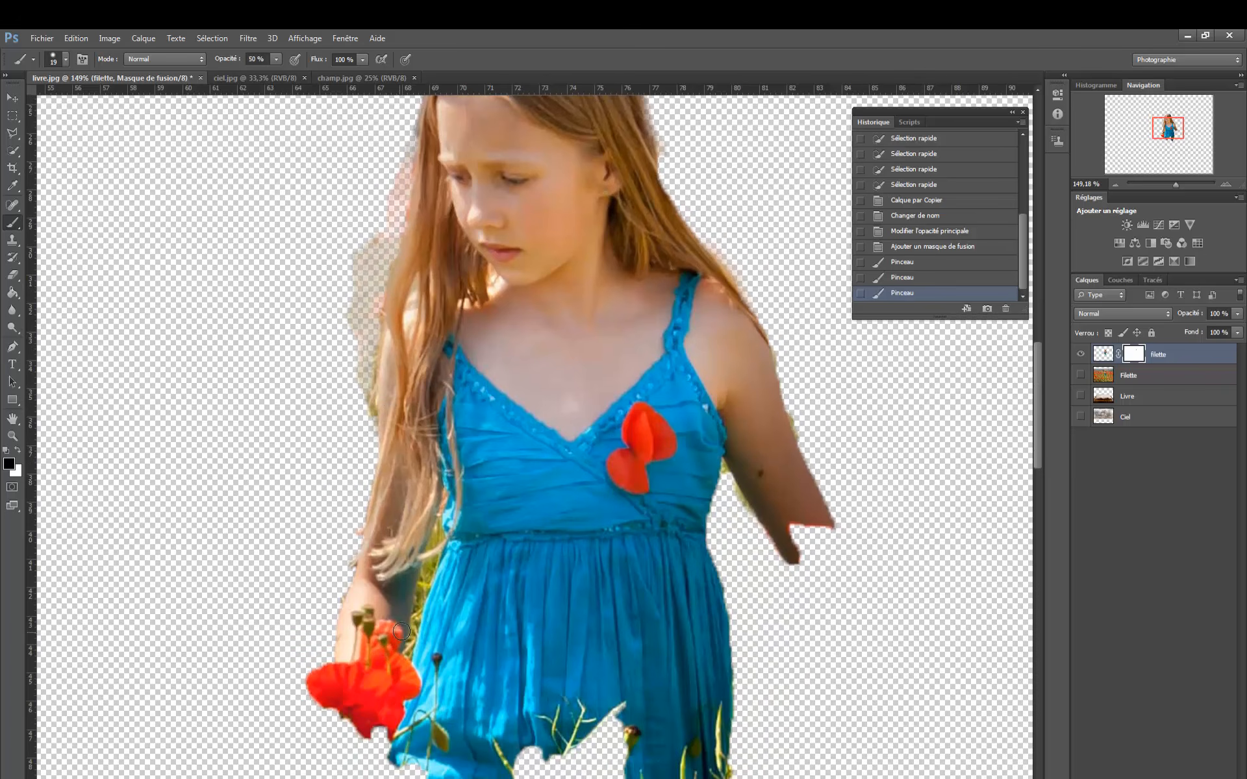
pyautogui.moveTo(403, 639)
pyautogui.mouseDown()
pyautogui.moveTo(369, 636)
pyautogui.moveTo(401, 632)
pyautogui.moveTo(354, 616)
pyautogui.moveTo(363, 606)
pyautogui.moveTo(338, 614)
pyautogui.moveTo(350, 744)
pyautogui.moveTo(349, 707)
pyautogui.moveTo(338, 693)
pyautogui.moveTo(326, 704)
pyautogui.moveTo(312, 674)
pyautogui.moveTo(359, 674)
pyautogui.moveTo(354, 692)
pyautogui.moveTo(365, 631)
pyautogui.moveTo(386, 694)
pyautogui.moveTo(365, 732)
pyautogui.moveTo(375, 661)
pyautogui.moveTo(356, 698)
pyautogui.moveTo(392, 725)
pyautogui.moveTo(411, 680)
pyautogui.moveTo(415, 694)
pyautogui.moveTo(398, 665)
pyautogui.moveTo(424, 594)
pyautogui.mouseUp()
pyautogui.moveTo(435, 534)
pyautogui.mouseDown()
pyautogui.moveTo(433, 567)
pyautogui.moveTo(433, 549)
pyautogui.mouseUp()
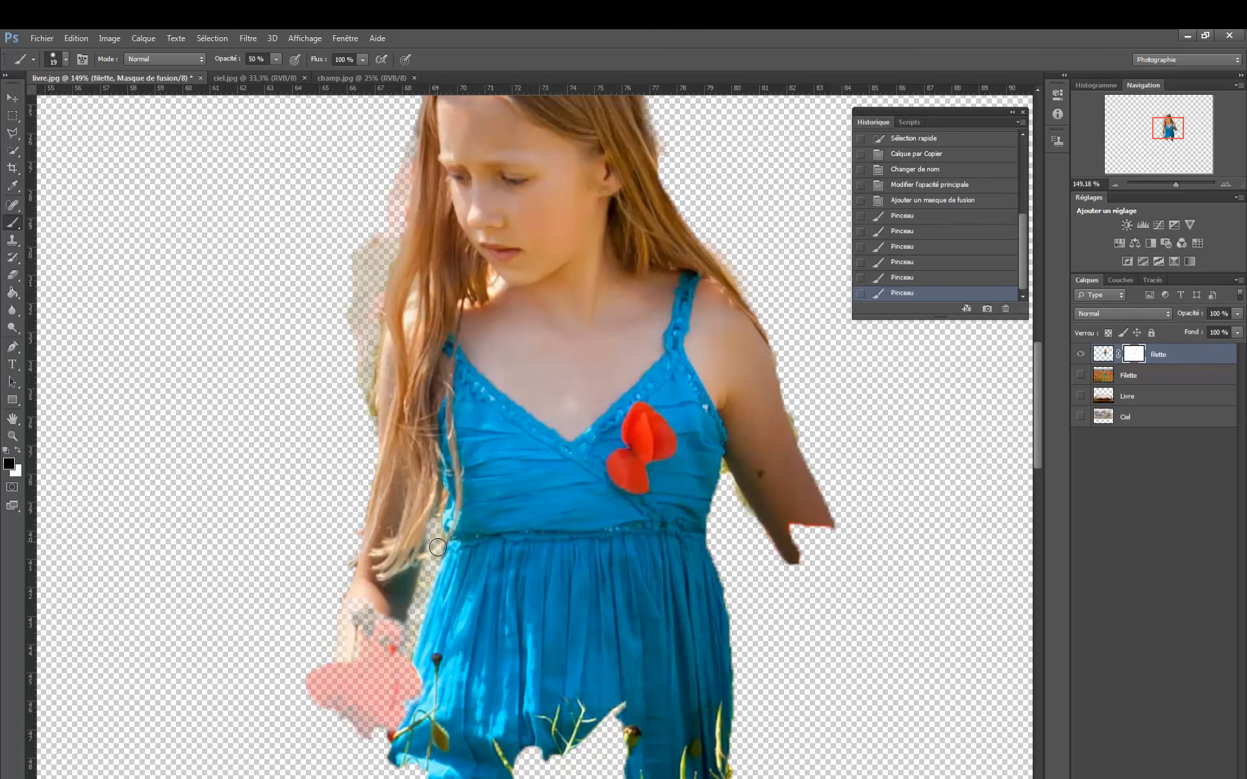
pyautogui.click(461, 550)
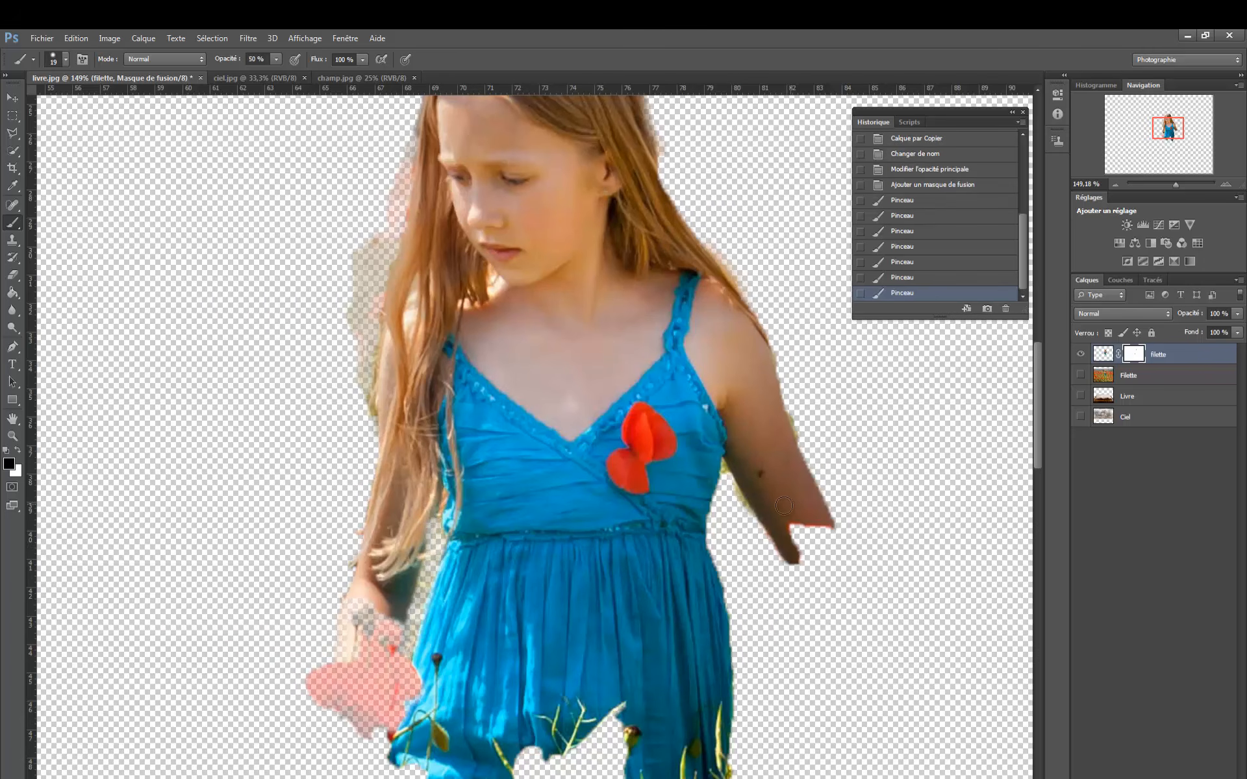
pyautogui.click(732, 495)
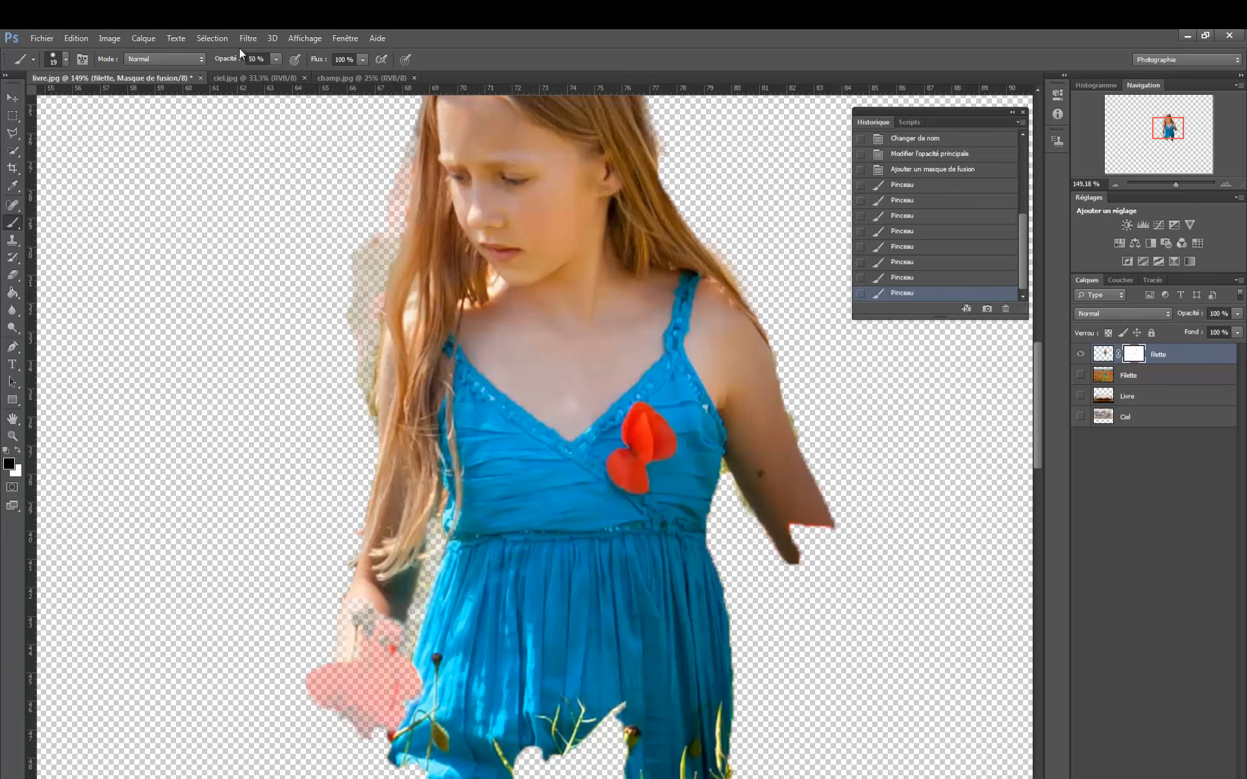
# - Raise the brush opacity to 100% and paint black on the girl cutout's mask between the dress and the raised arm's underside
pyautogui.click(275, 60)
pyautogui.moveTo(275, 73); pyautogui.dragTo(314, 75)
pyautogui.moveTo(736, 500)
pyautogui.mouseDown()
pyautogui.moveTo(745, 518)
pyautogui.moveTo(724, 475)
pyautogui.moveTo(760, 495)
pyautogui.mouseUp()
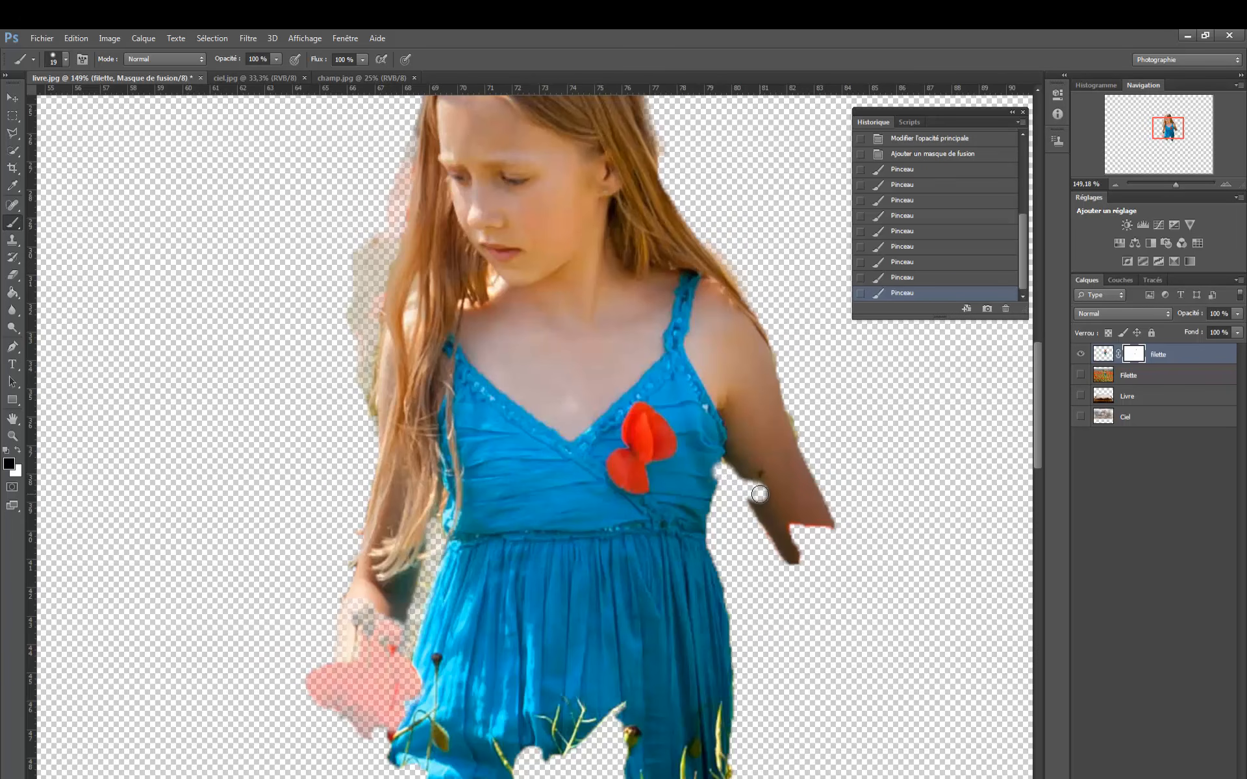
# - Restore the over-erased arm edge with white on the mask and repaint the background remnant beneath the armpit with black
pyautogui.click(18, 453)
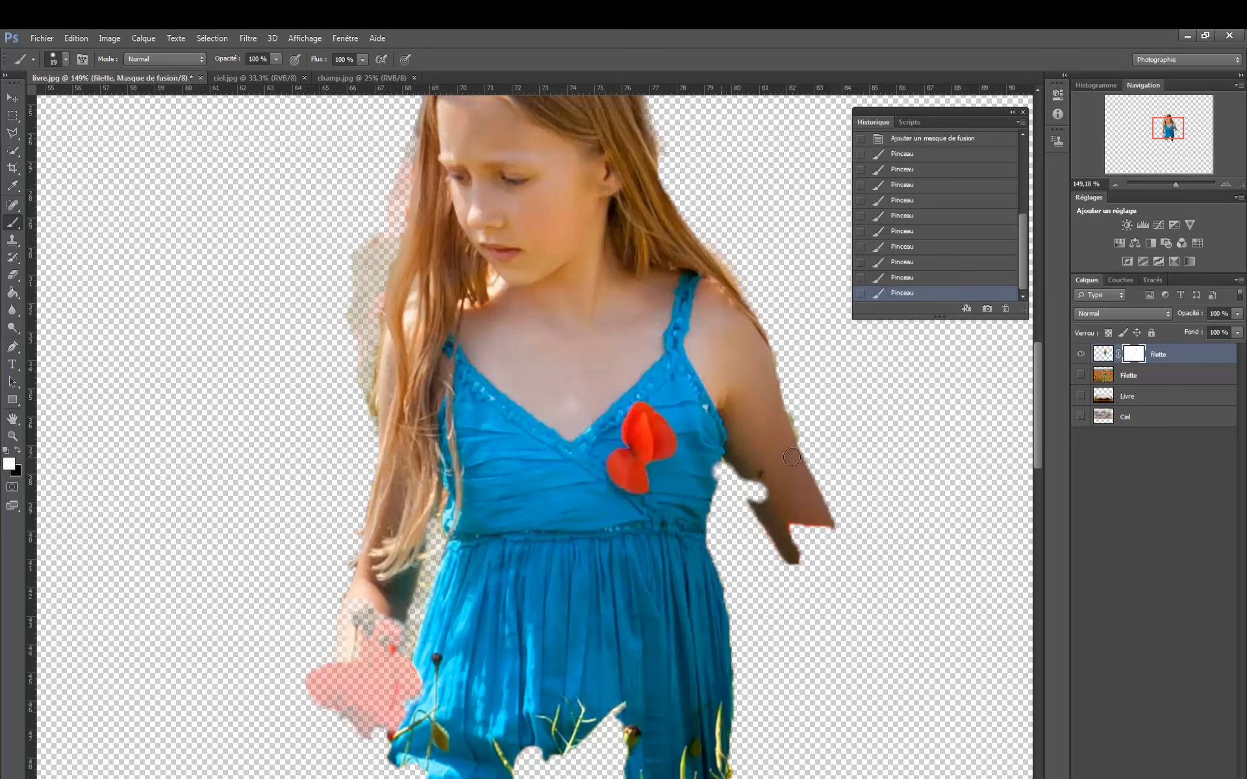
pyautogui.moveTo(764, 486)
pyautogui.mouseDown()
pyautogui.moveTo(734, 464)
pyautogui.moveTo(749, 478)
pyautogui.moveTo(732, 480)
pyautogui.moveTo(730, 467)
pyautogui.moveTo(734, 496)
pyautogui.mouseUp()
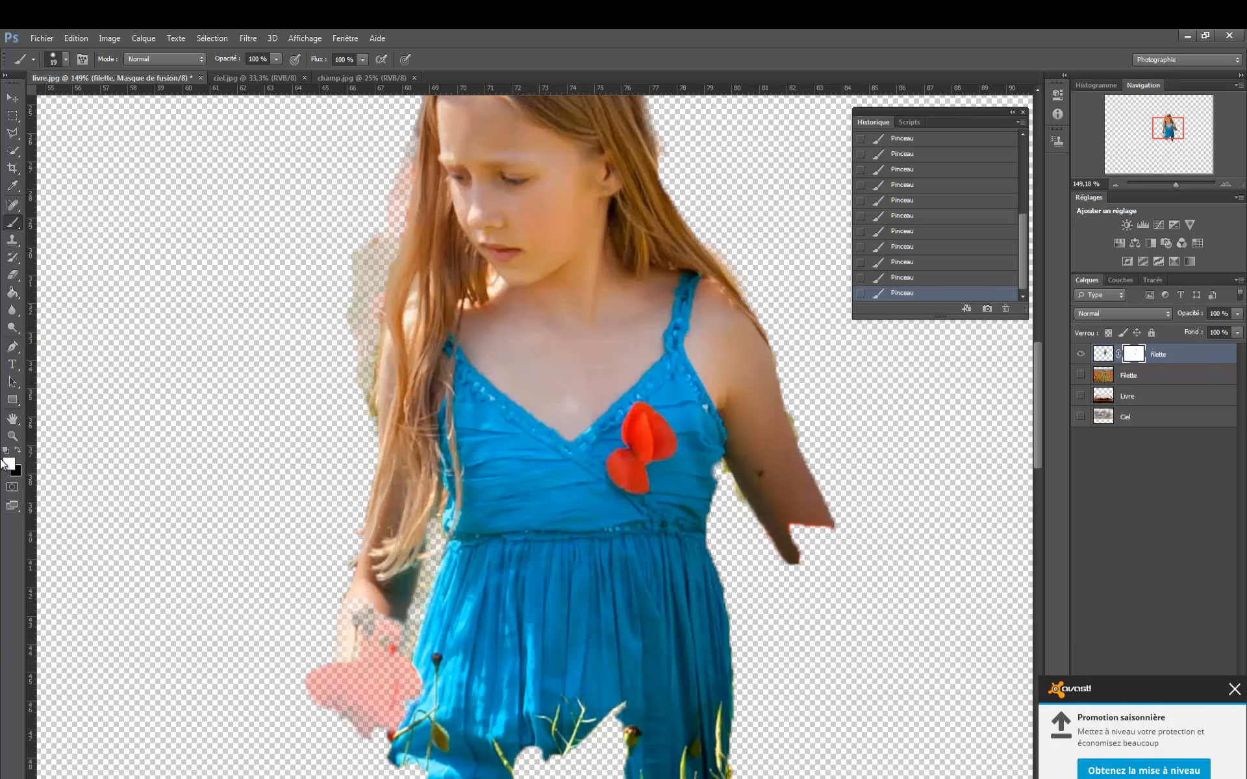
pyautogui.click(18, 451)
pyautogui.moveTo(732, 492)
pyautogui.mouseDown()
pyautogui.moveTo(740, 504)
pyautogui.moveTo(720, 473)
pyautogui.mouseUp()
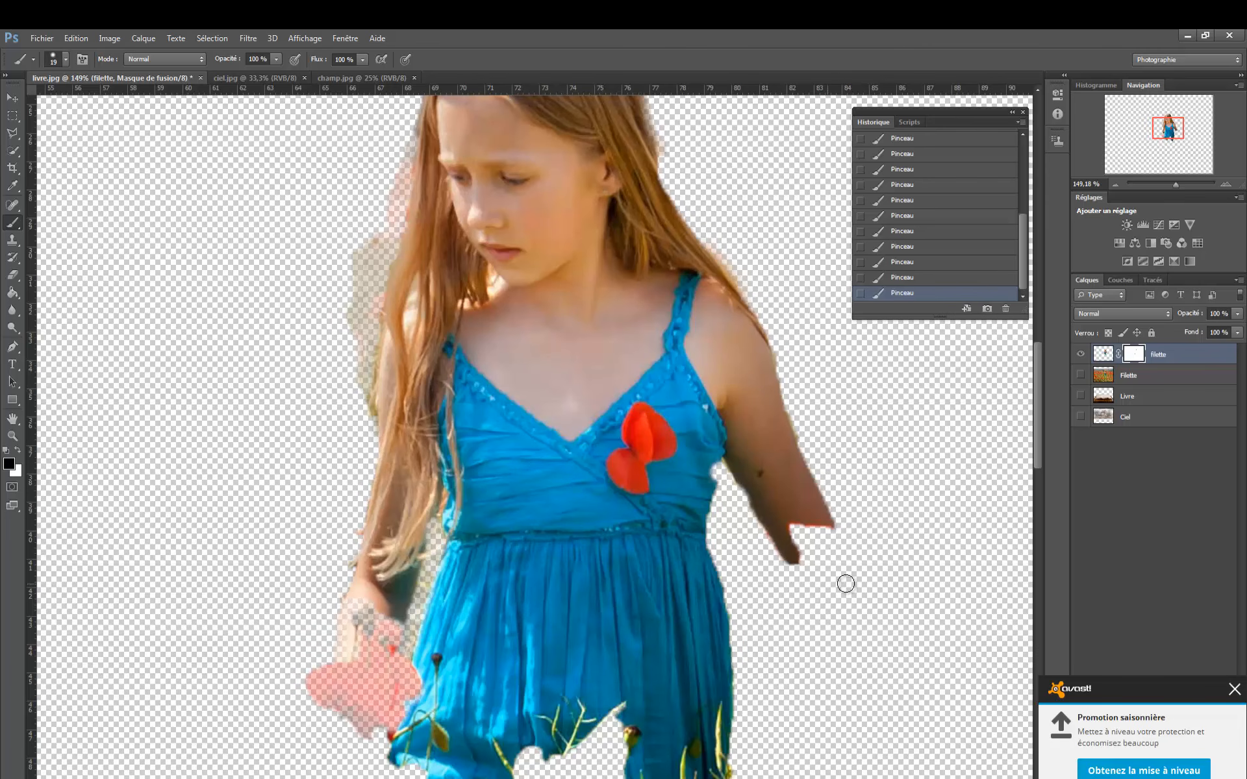
pyautogui.hotkey('ctrl', '+')
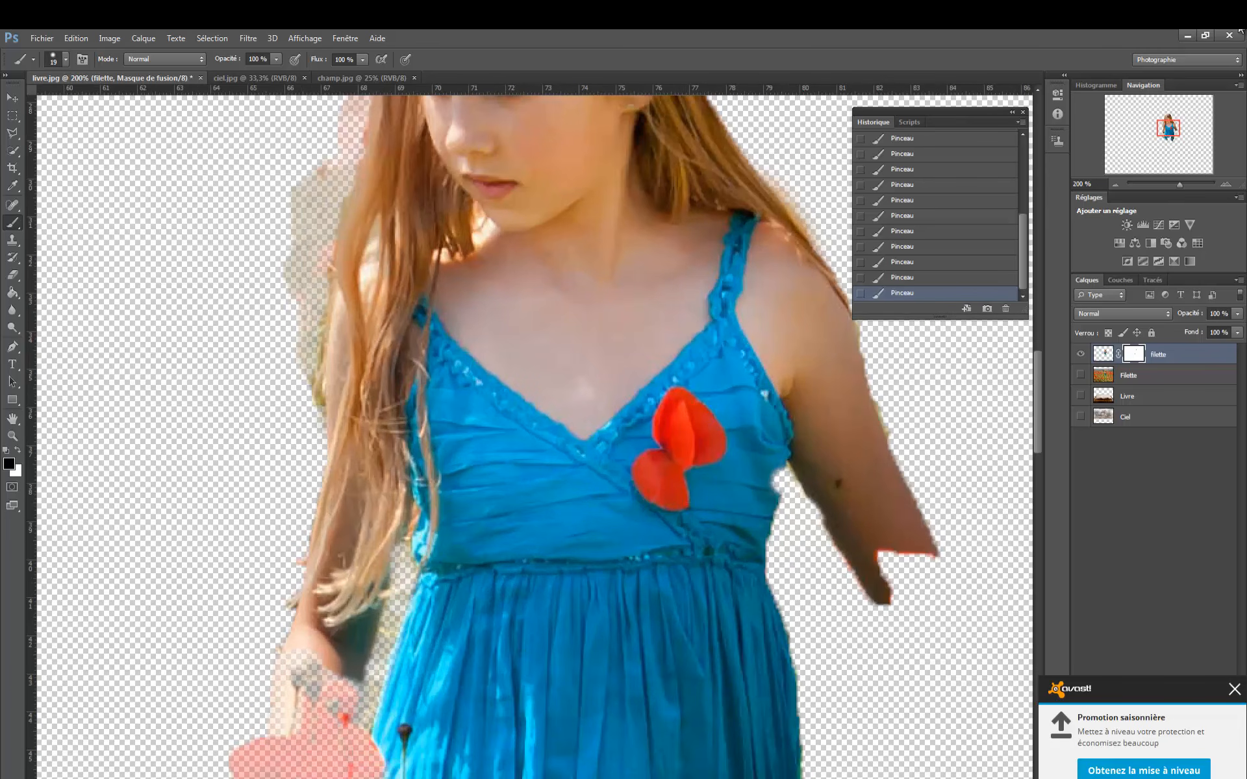
pyautogui.moveTo(1166, 130); pyautogui.dragTo(1166, 122)
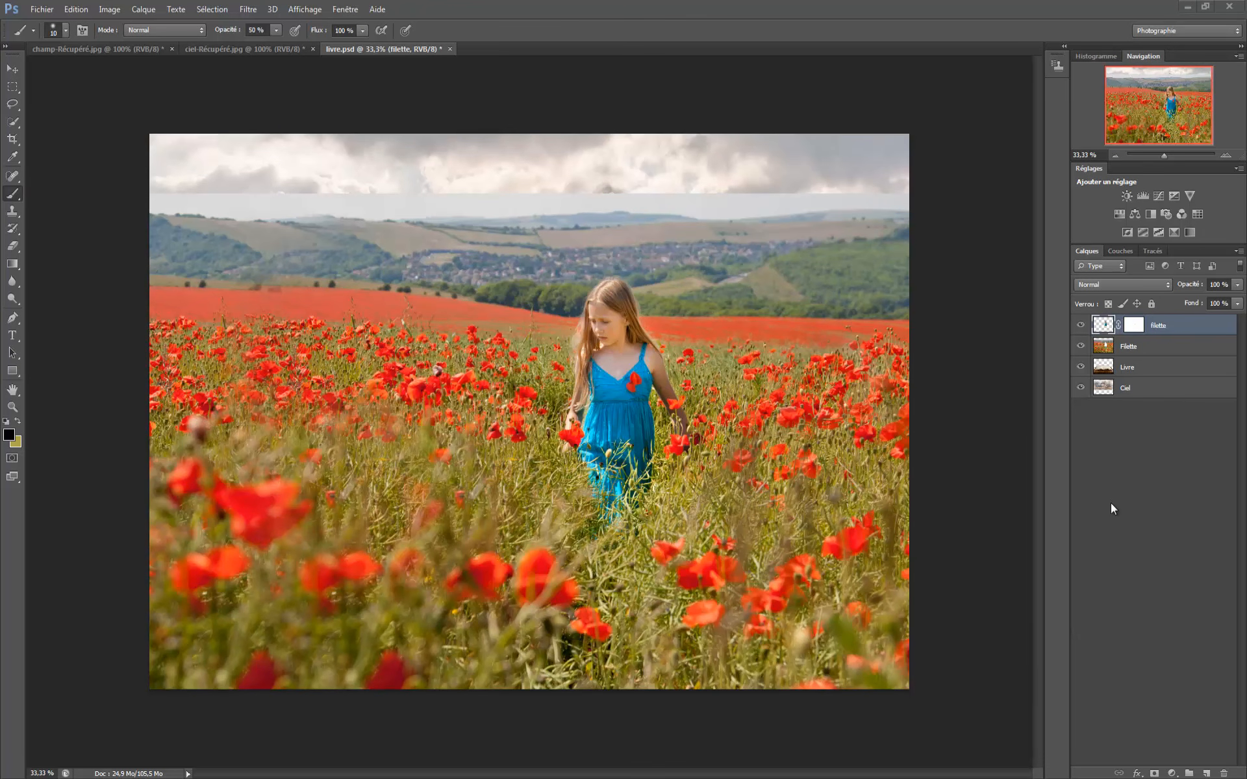
# - Add a layer mask to the poppy-field layer Filette and lower that layer's opacity to 50%
pyautogui.click(1105, 348)
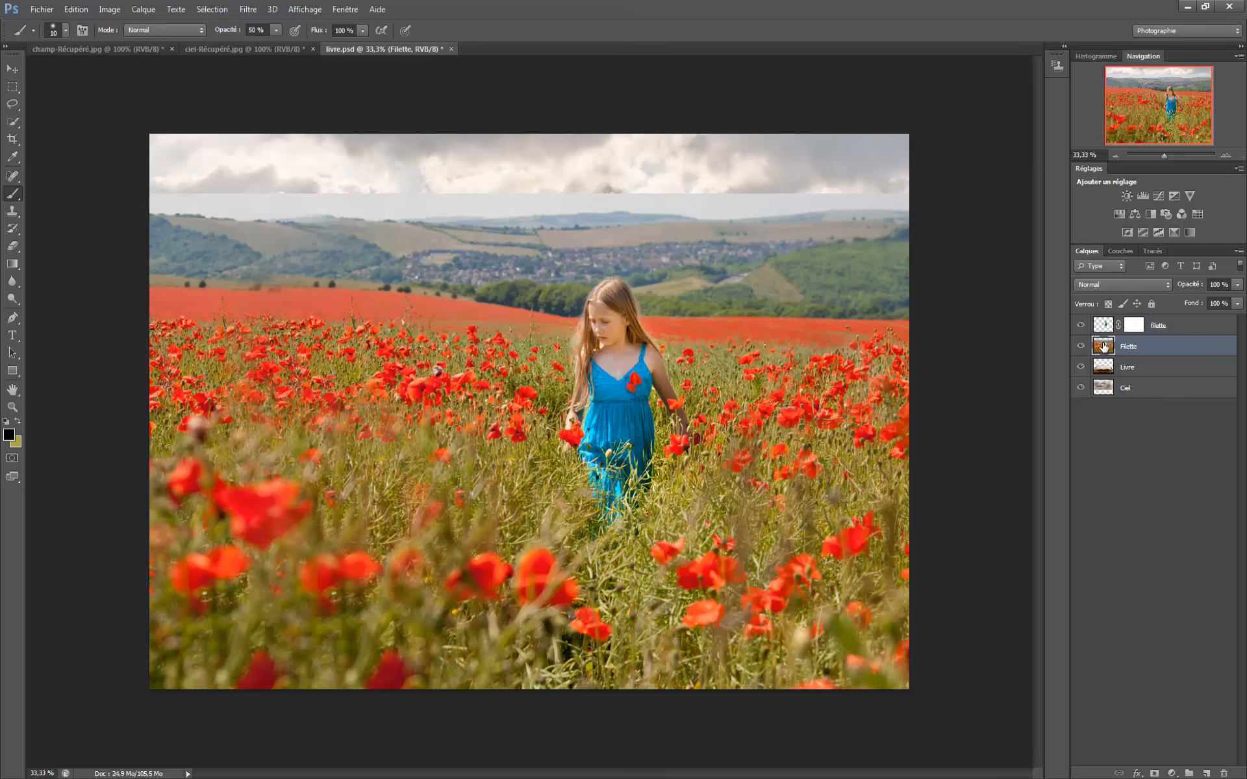
pyautogui.click(1154, 775)
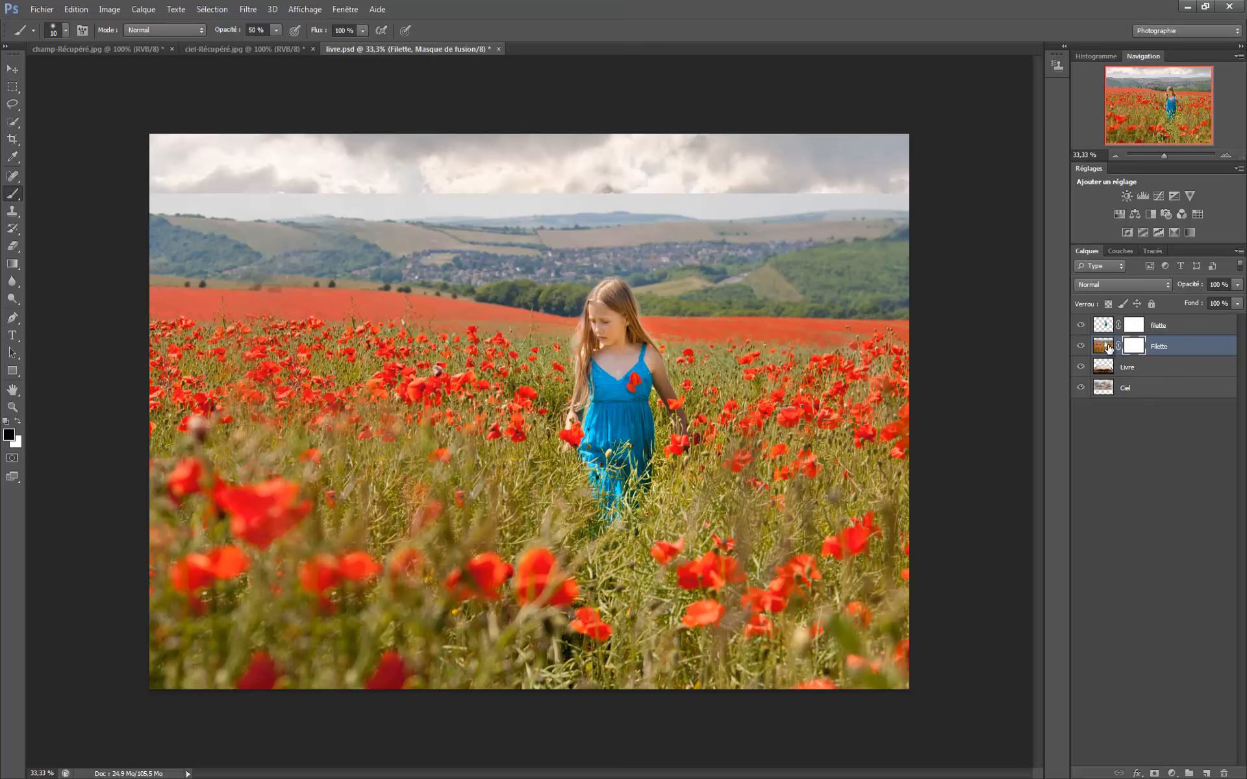
pyautogui.click(1237, 286)
pyautogui.moveTo(1238, 292); pyautogui.dragTo(1212, 300)
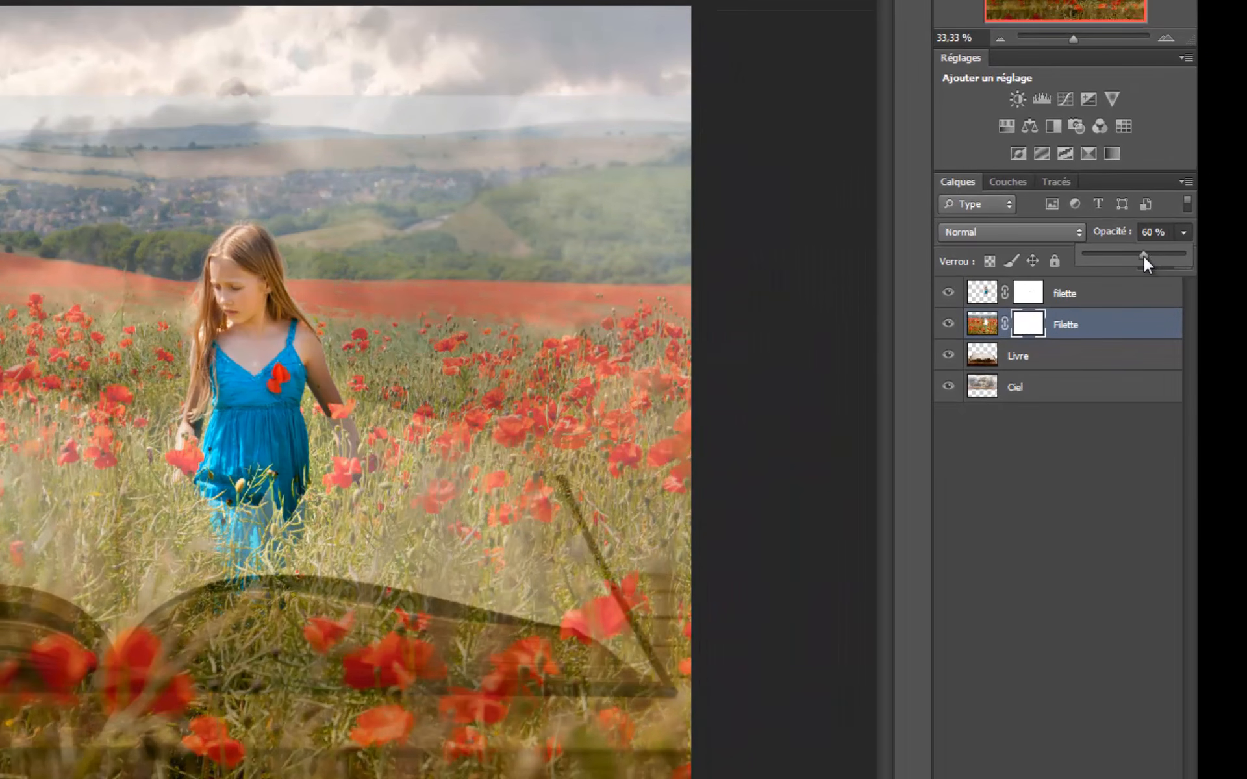
pyautogui.moveTo(1144, 256); pyautogui.dragTo(1136, 255)
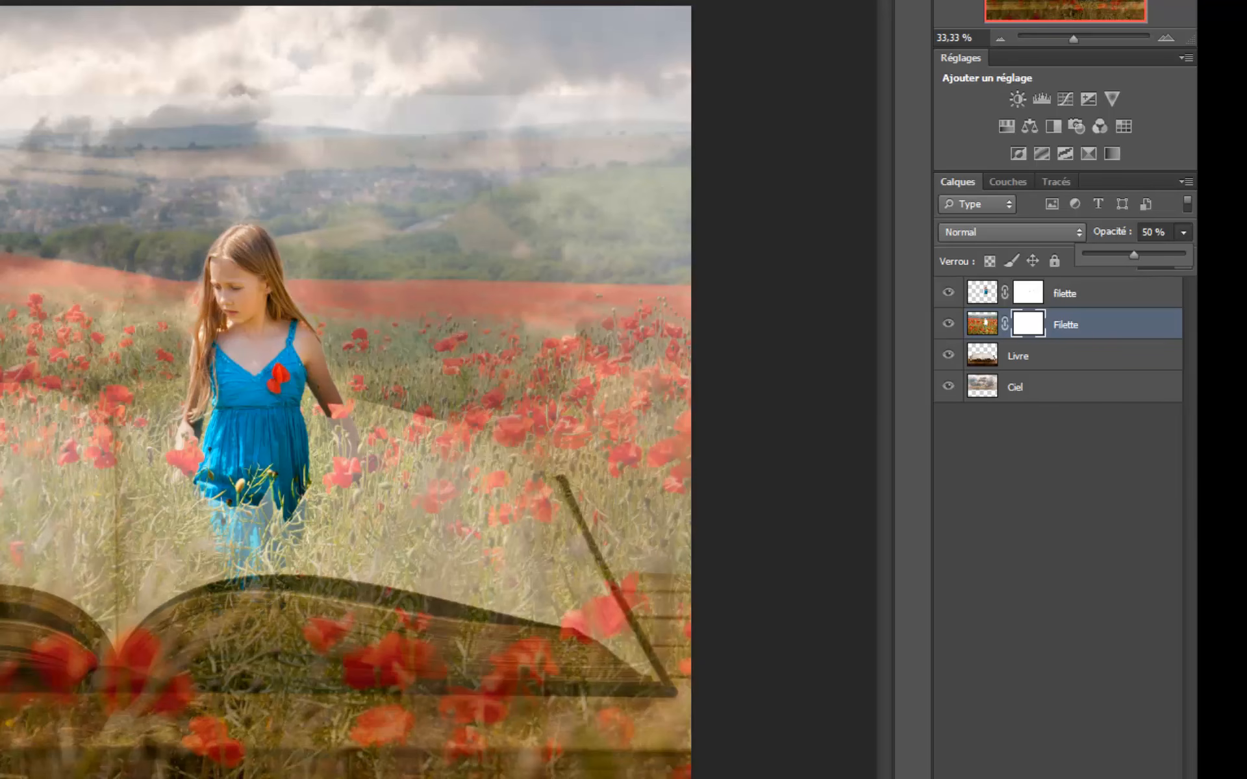
pyautogui.press('Return')
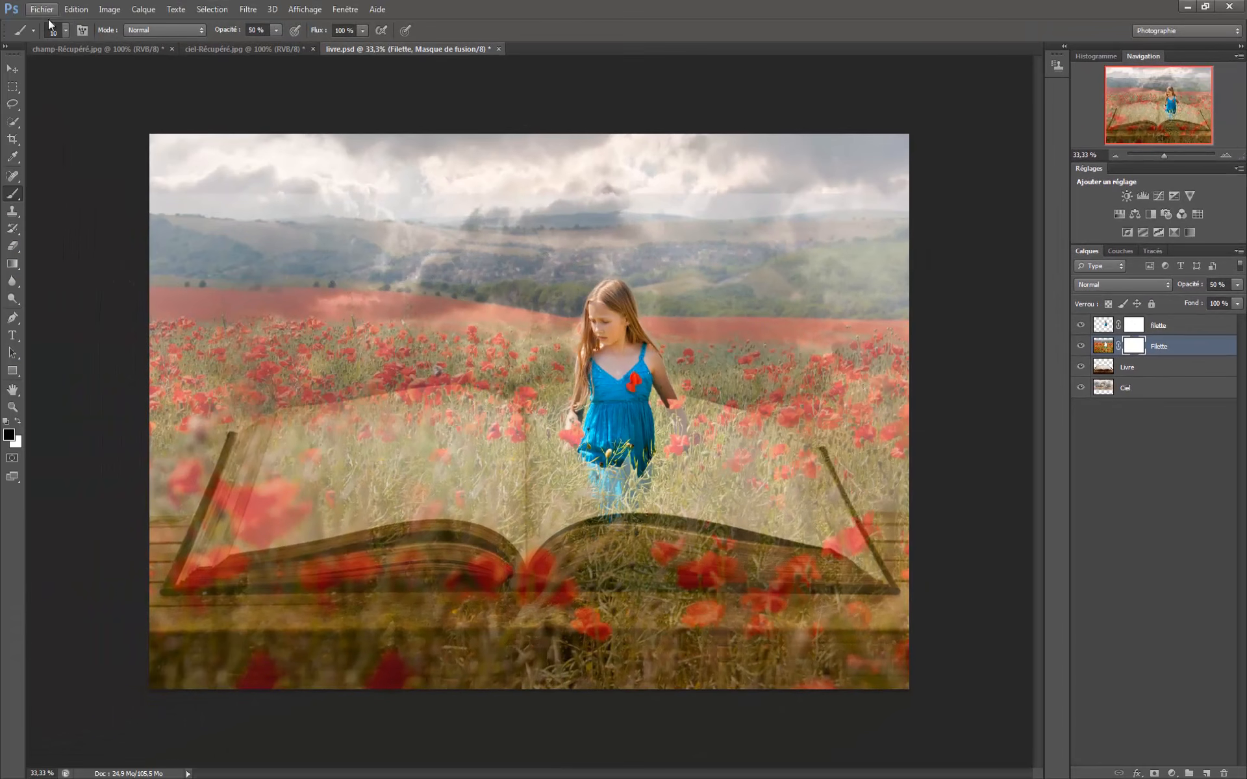
# - Set the brush diameter to 484 px with 0% hardness and target the poppy-field layer's mask
pyautogui.click(66, 31)
pyautogui.moveTo(26, 74); pyautogui.dragTo(96, 76)
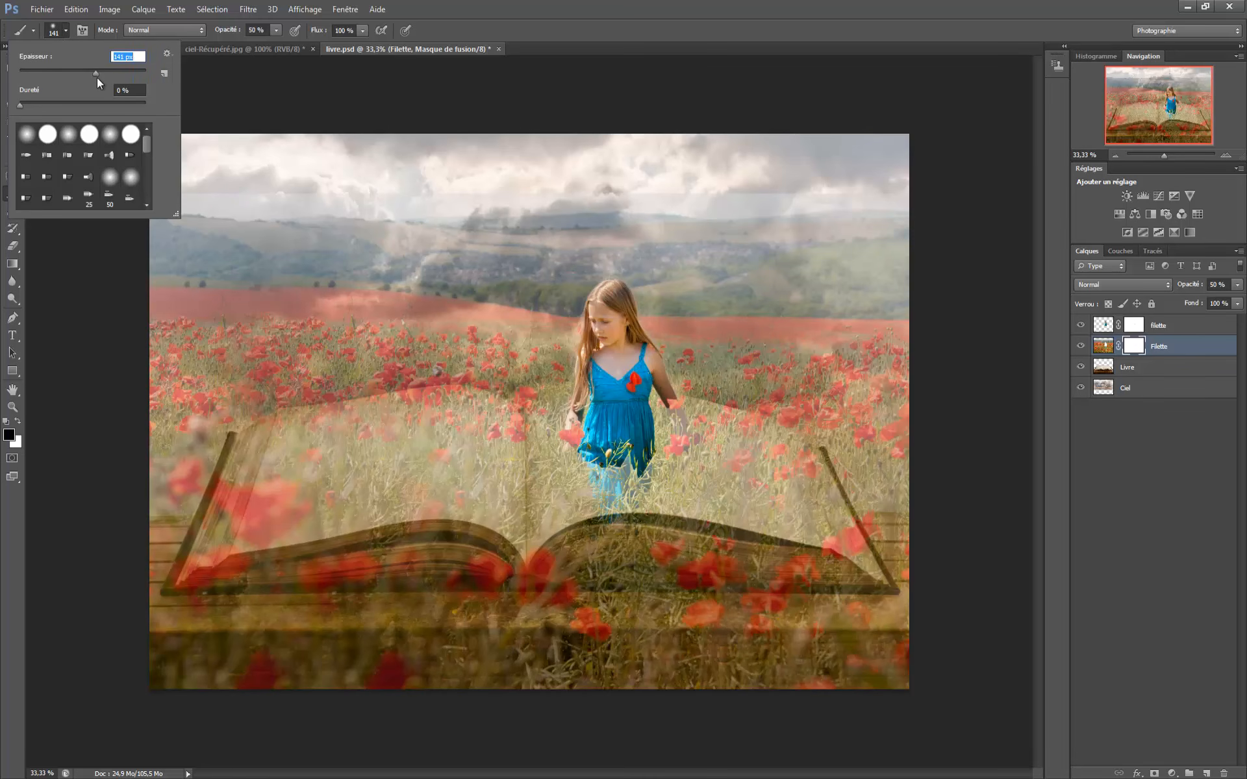
pyautogui.moveTo(97, 72); pyautogui.dragTo(119, 72)
pyautogui.moveTo(131, 74); pyautogui.dragTo(132, 74)
pyautogui.click(1136, 348)
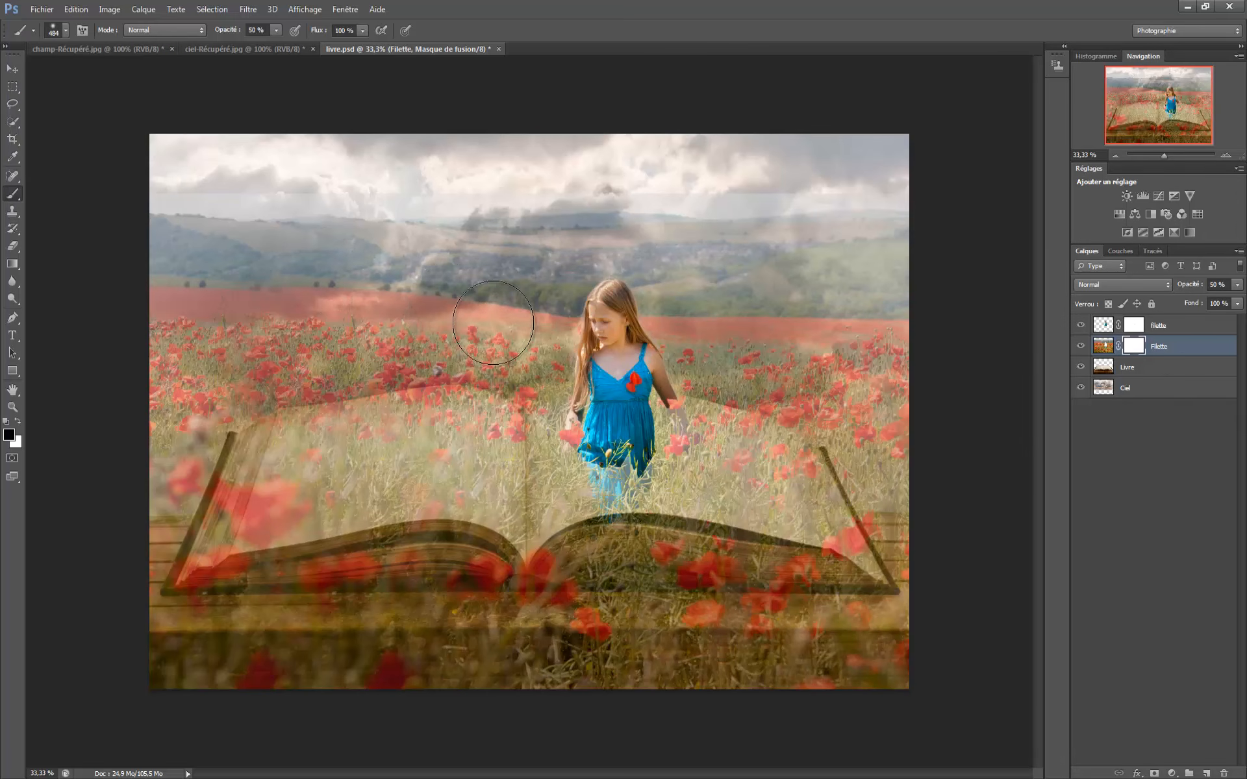
# - Try to paint black at 50% opacity on the field's mask over the hills, the sky and the table area
pyautogui.moveTo(419, 322)
pyautogui.mouseDown()
pyautogui.moveTo(174, 317)
pyautogui.moveTo(458, 300)
pyautogui.moveTo(254, 296)
pyautogui.moveTo(377, 273)
pyautogui.moveTo(530, 272)
pyautogui.moveTo(360, 273)
pyautogui.moveTo(405, 234)
pyautogui.moveTo(425, 192)
pyautogui.moveTo(646, 202)
pyautogui.moveTo(935, 193)
pyautogui.moveTo(767, 221)
pyautogui.moveTo(917, 318)
pyautogui.moveTo(891, 329)
pyautogui.moveTo(491, 325)
pyautogui.moveTo(387, 308)
pyautogui.moveTo(710, 265)
pyautogui.moveTo(377, 270)
pyautogui.moveTo(791, 265)
pyautogui.moveTo(629, 265)
pyautogui.moveTo(974, 241)
pyautogui.moveTo(713, 224)
pyautogui.moveTo(793, 211)
pyautogui.mouseUp()
pyautogui.moveTo(874, 682)
pyautogui.mouseDown()
pyautogui.moveTo(593, 718)
pyautogui.moveTo(173, 680)
pyautogui.moveTo(468, 658)
pyautogui.moveTo(862, 659)
pyautogui.mouseUp()
pyautogui.moveTo(890, 353)
pyautogui.mouseDown()
pyautogui.moveTo(897, 447)
pyautogui.moveTo(887, 398)
pyautogui.moveTo(794, 286)
pyautogui.moveTo(720, 311)
pyautogui.moveTo(836, 347)
pyautogui.mouseUp()
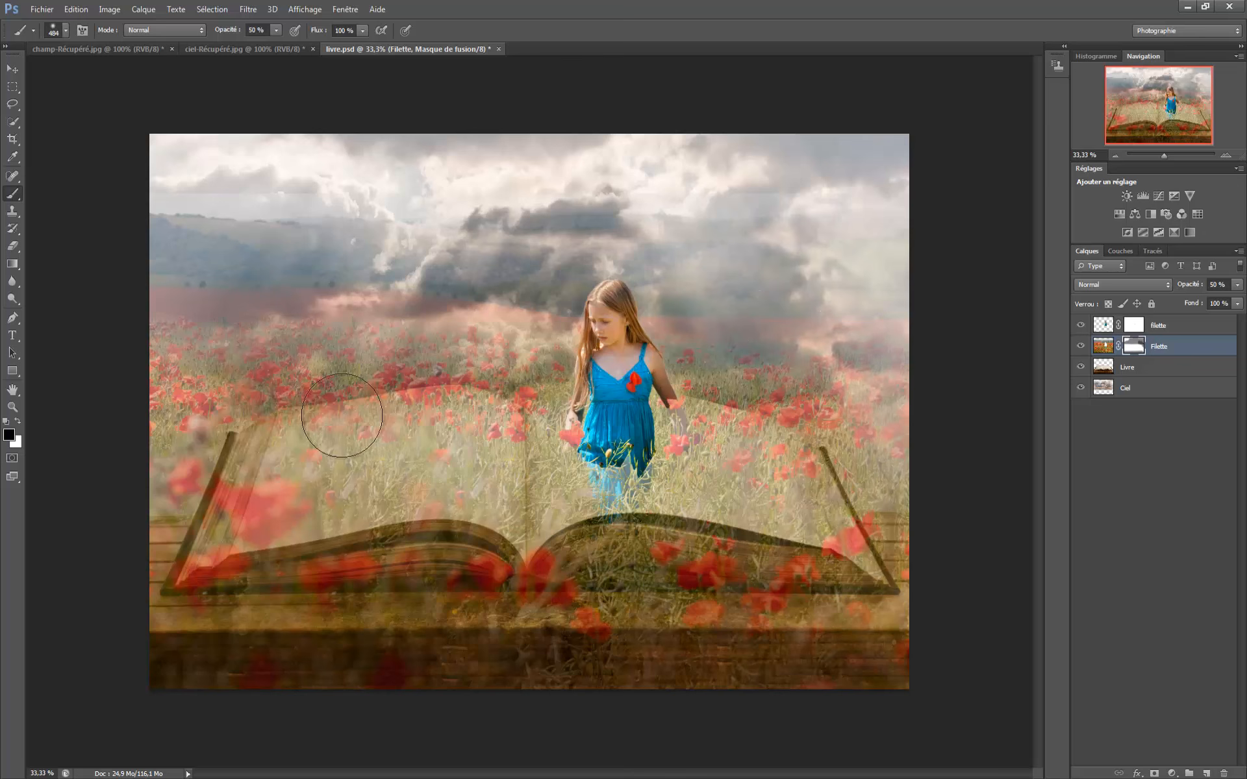
pyautogui.moveTo(228, 340)
pyautogui.mouseDown()
pyautogui.moveTo(76, 343)
pyautogui.moveTo(194, 348)
pyautogui.moveTo(170, 395)
pyautogui.moveTo(192, 390)
pyautogui.moveTo(166, 465)
pyautogui.moveTo(179, 331)
pyautogui.moveTo(211, 292)
pyautogui.mouseUp()
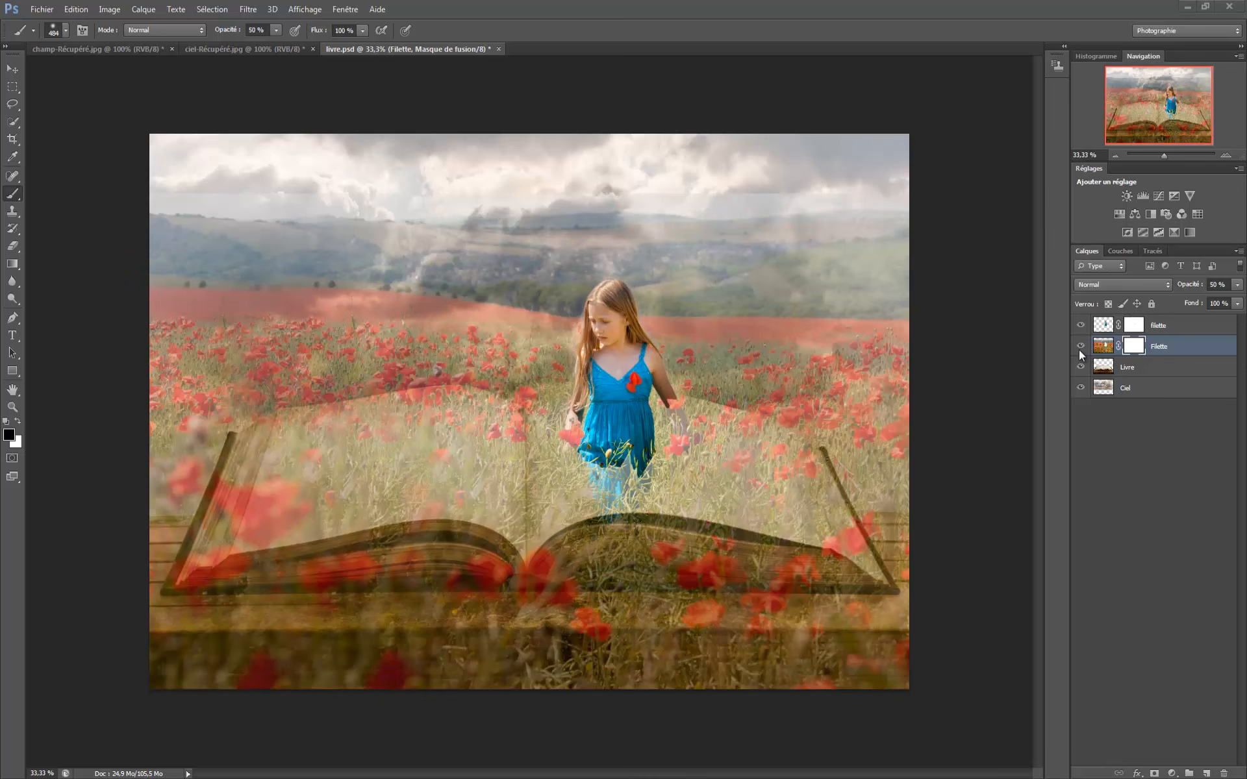
# - Hide the poppy-field, Ciel and girl cutout layers so that only the Livre layer is shown
pyautogui.click(1080, 348)
pyautogui.click(1081, 348)
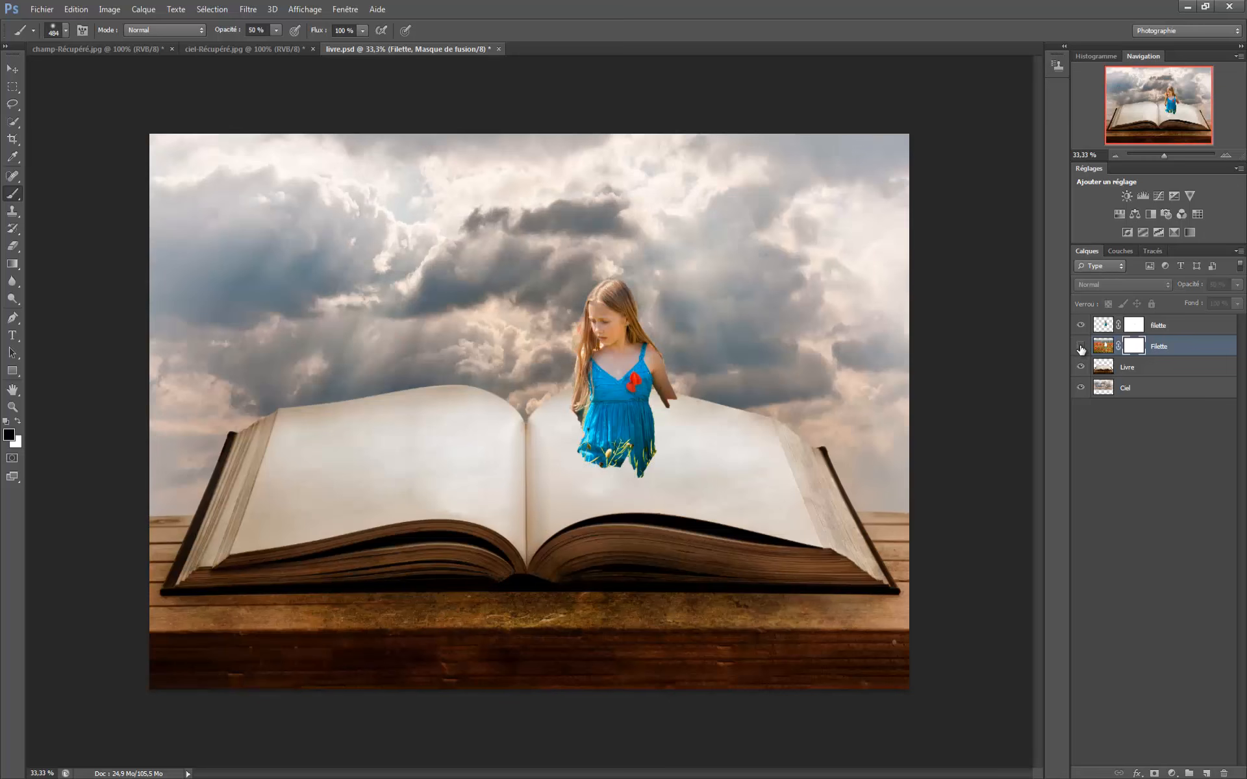
pyautogui.click(1082, 388)
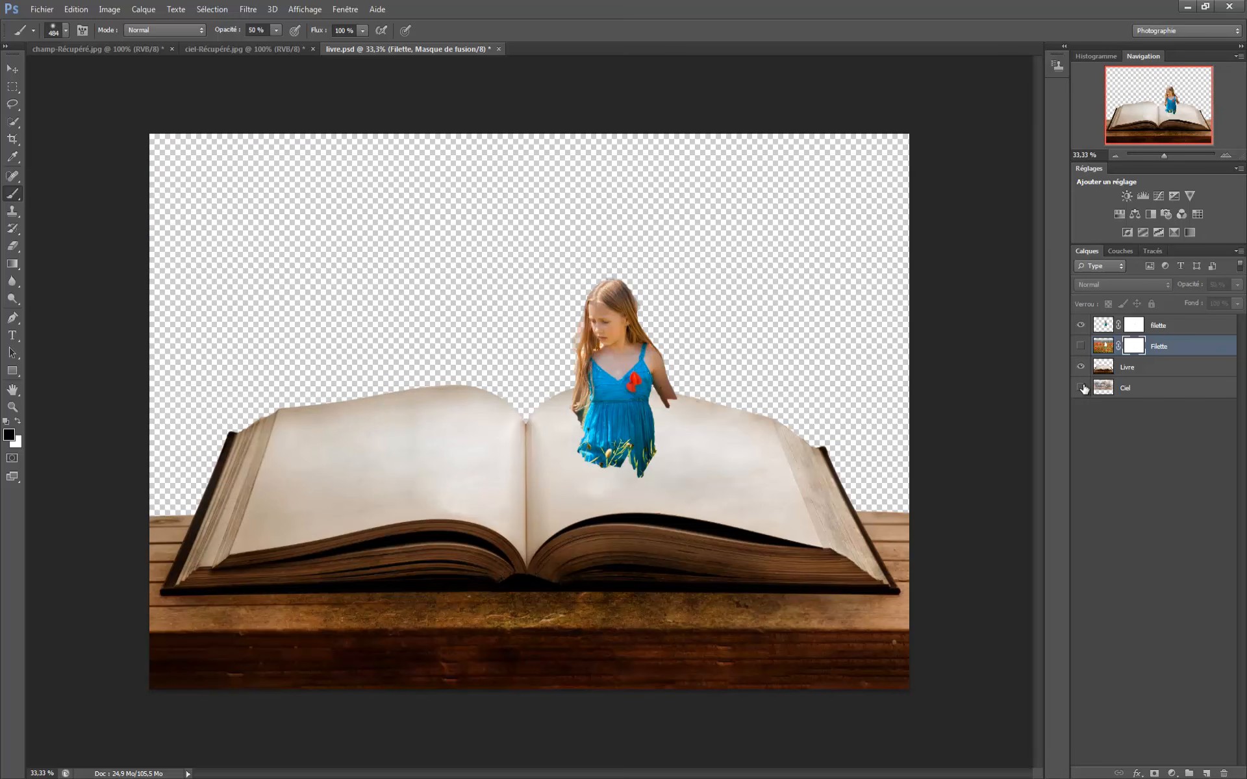
pyautogui.click(1081, 326)
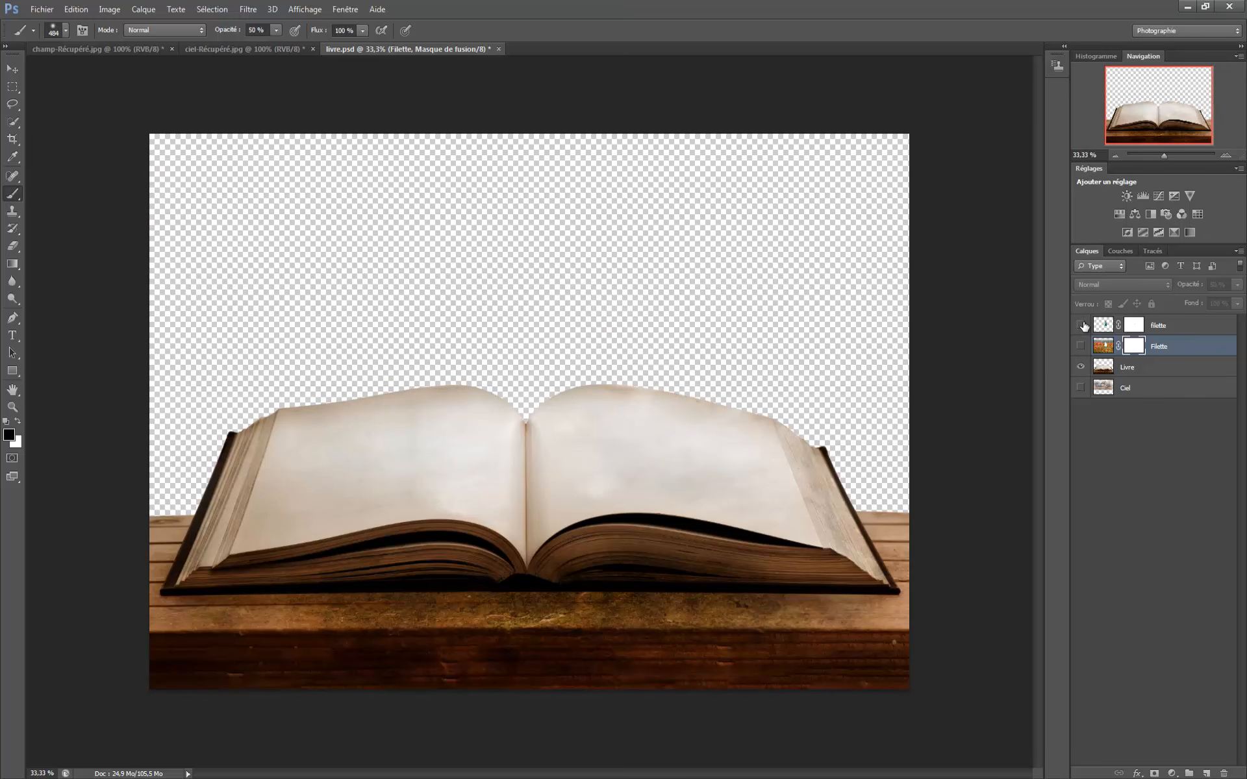
# - Trace the upper edge of the book's pages with the Magnetic Lasso, removing the stray anchor points on the right page
pyautogui.hotkey('ctrl', '+')
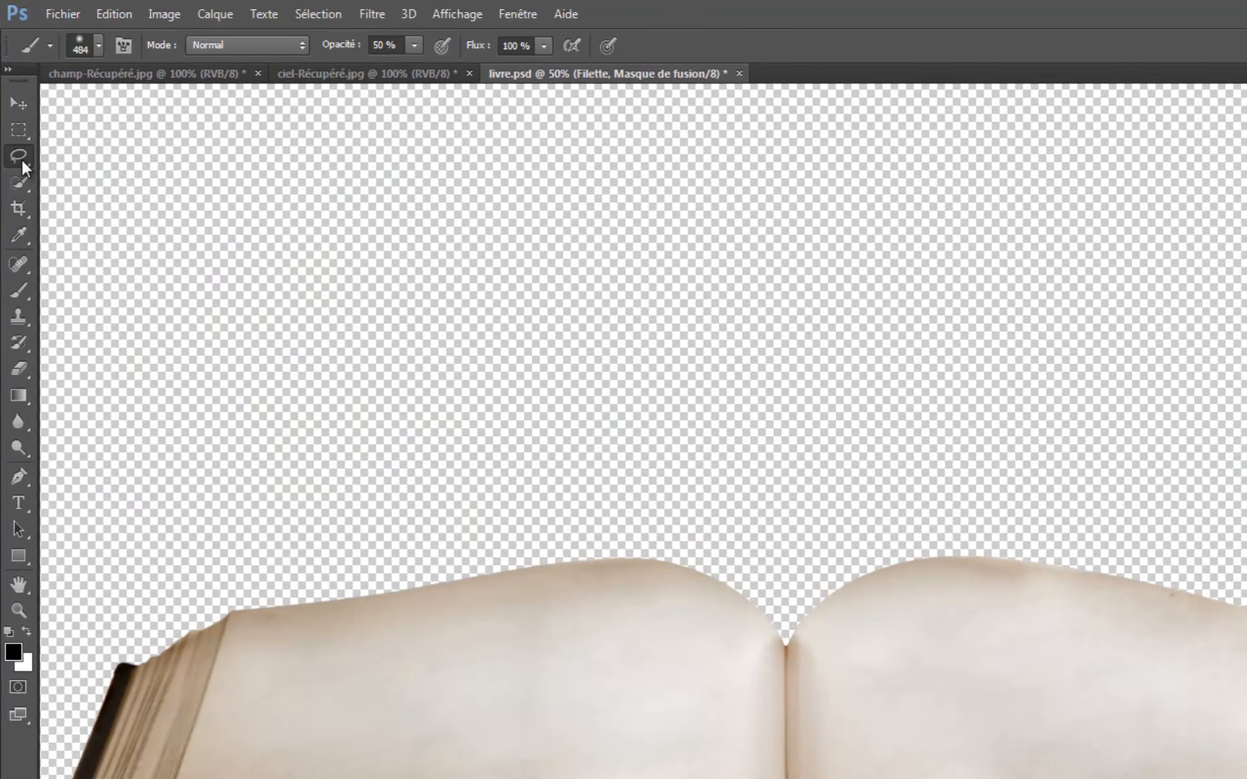
pyautogui.click(16, 117)
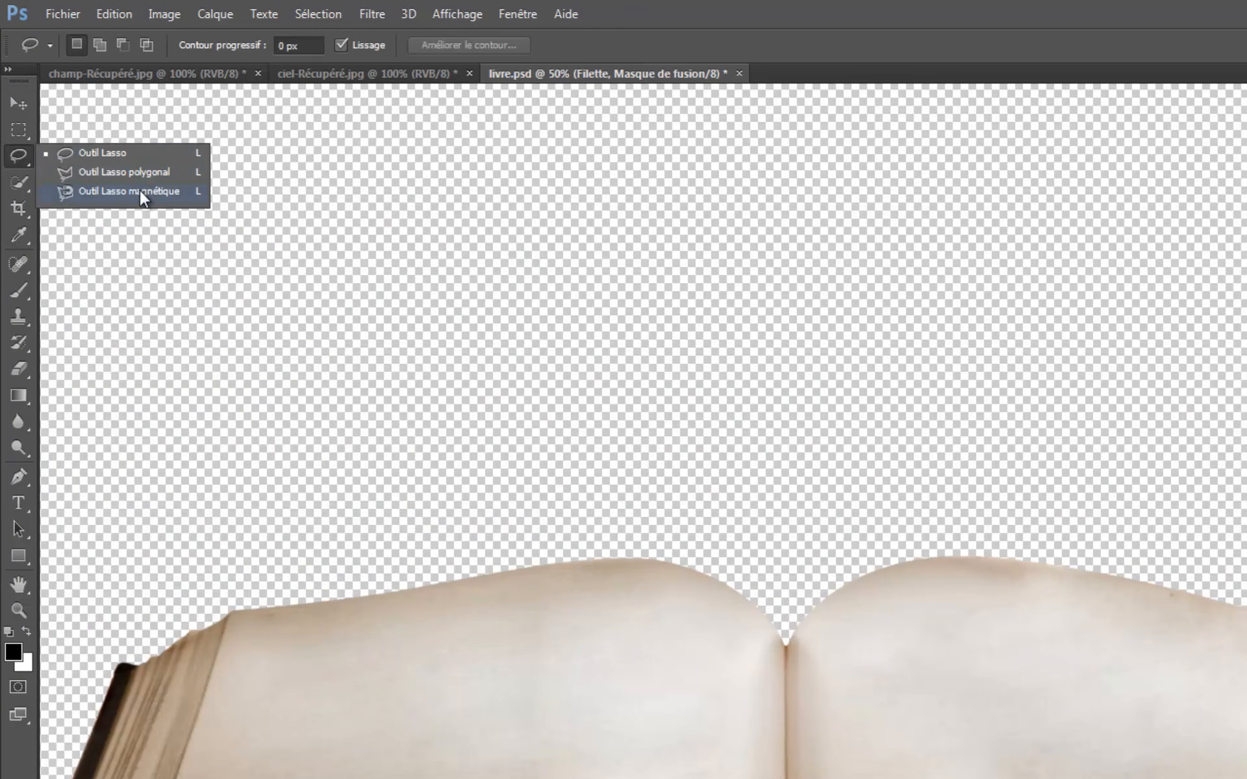
pyautogui.click(102, 190)
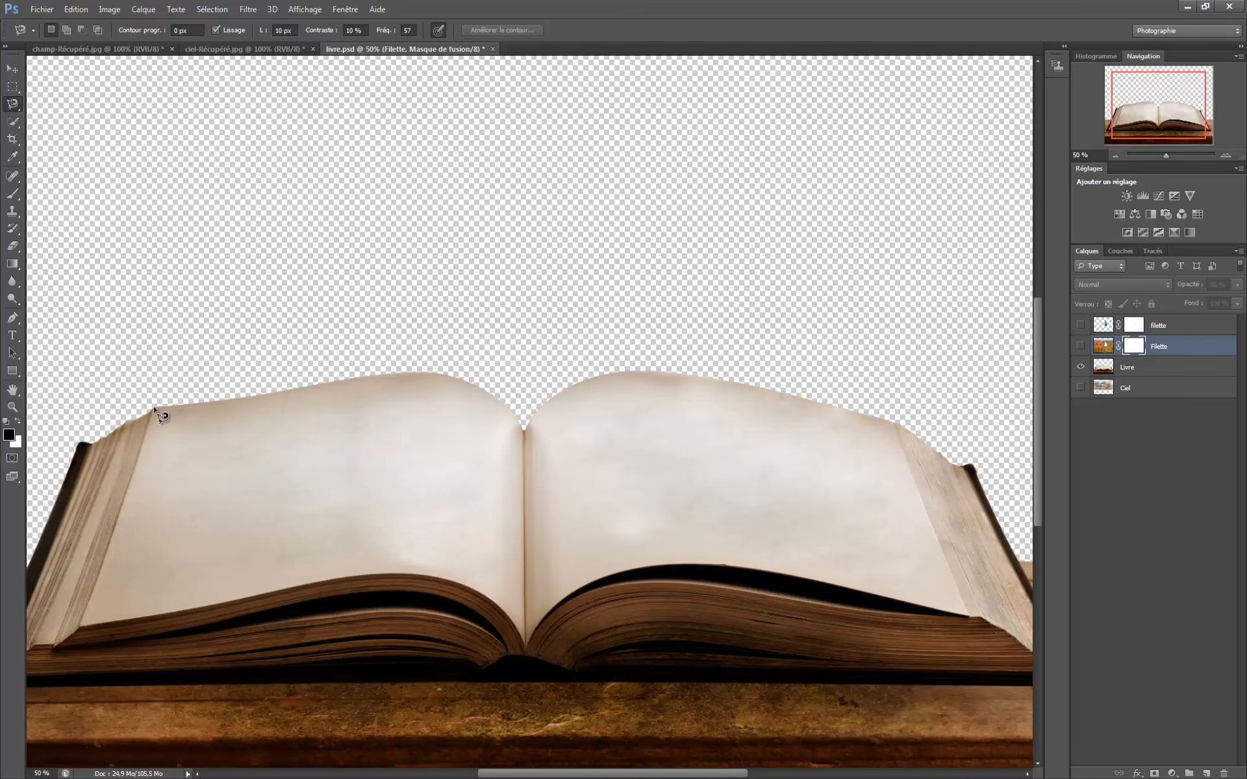
pyautogui.click(154, 407)
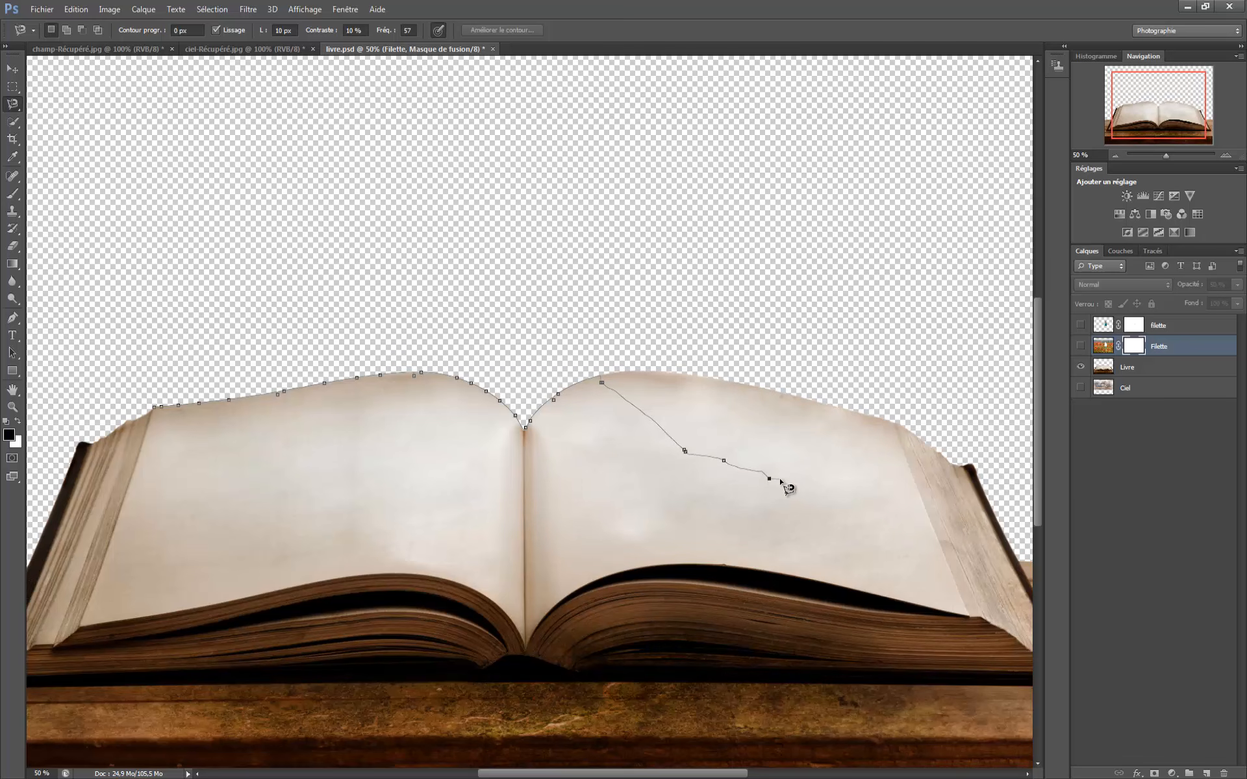
pyautogui.press('Delete')
pyautogui.press('Delete')
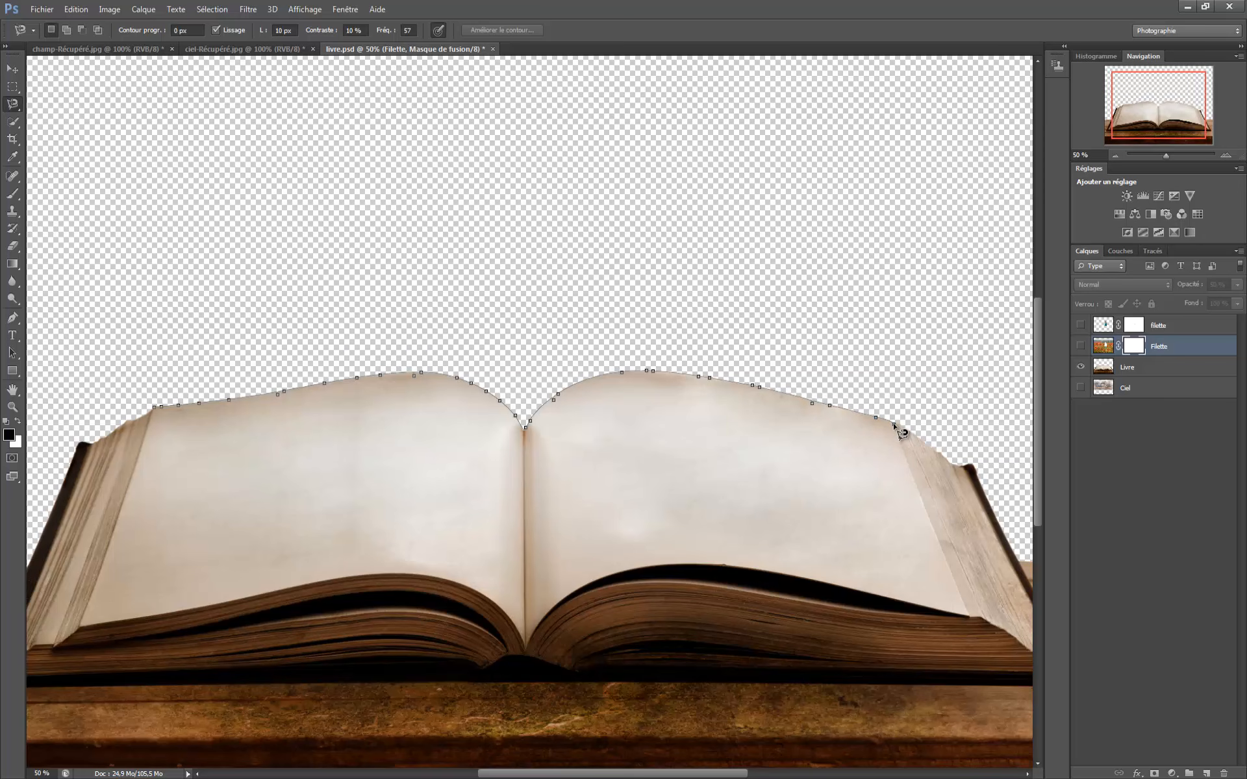
# - Continue the Magnetic Lasso outline around the sides and lower edges of both pages and close it into a selection
pyautogui.scroll(1, 902, 432)
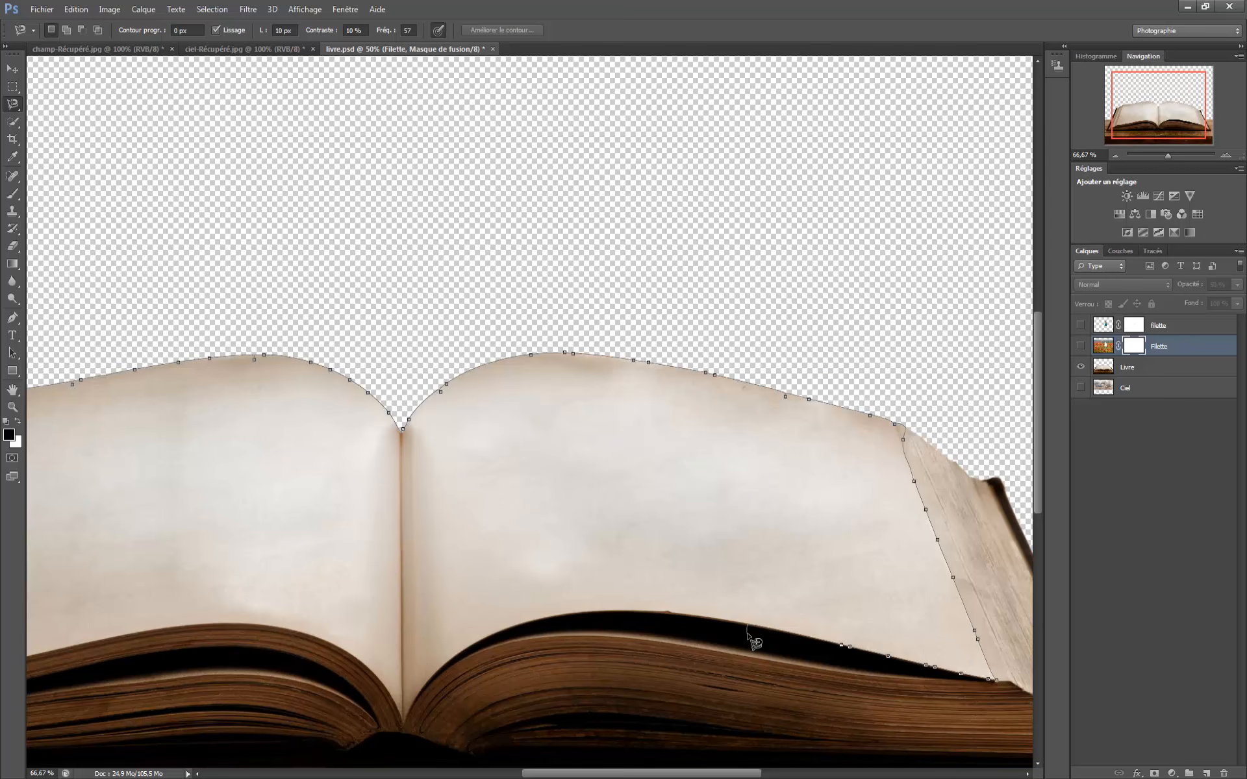
pyautogui.click(744, 627)
pyautogui.click(466, 655)
pyautogui.click(437, 672)
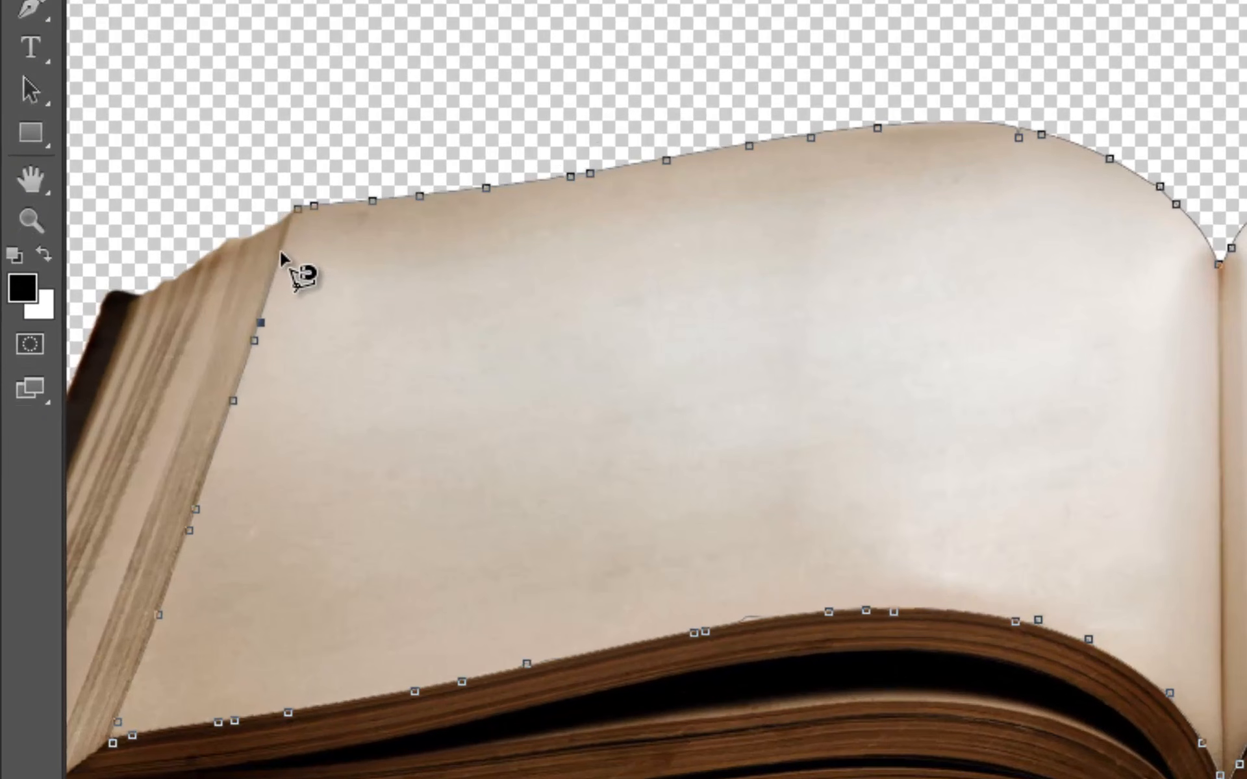
pyautogui.click(282, 252)
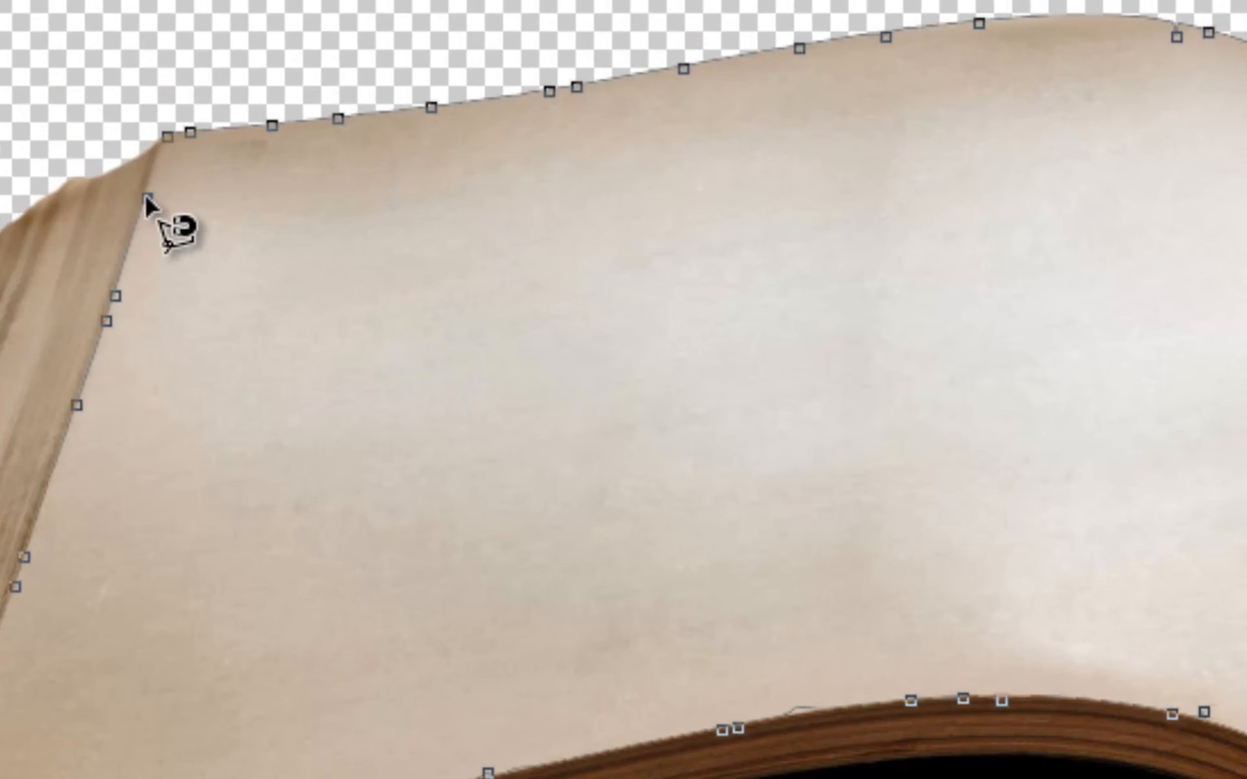
pyautogui.click(167, 136)
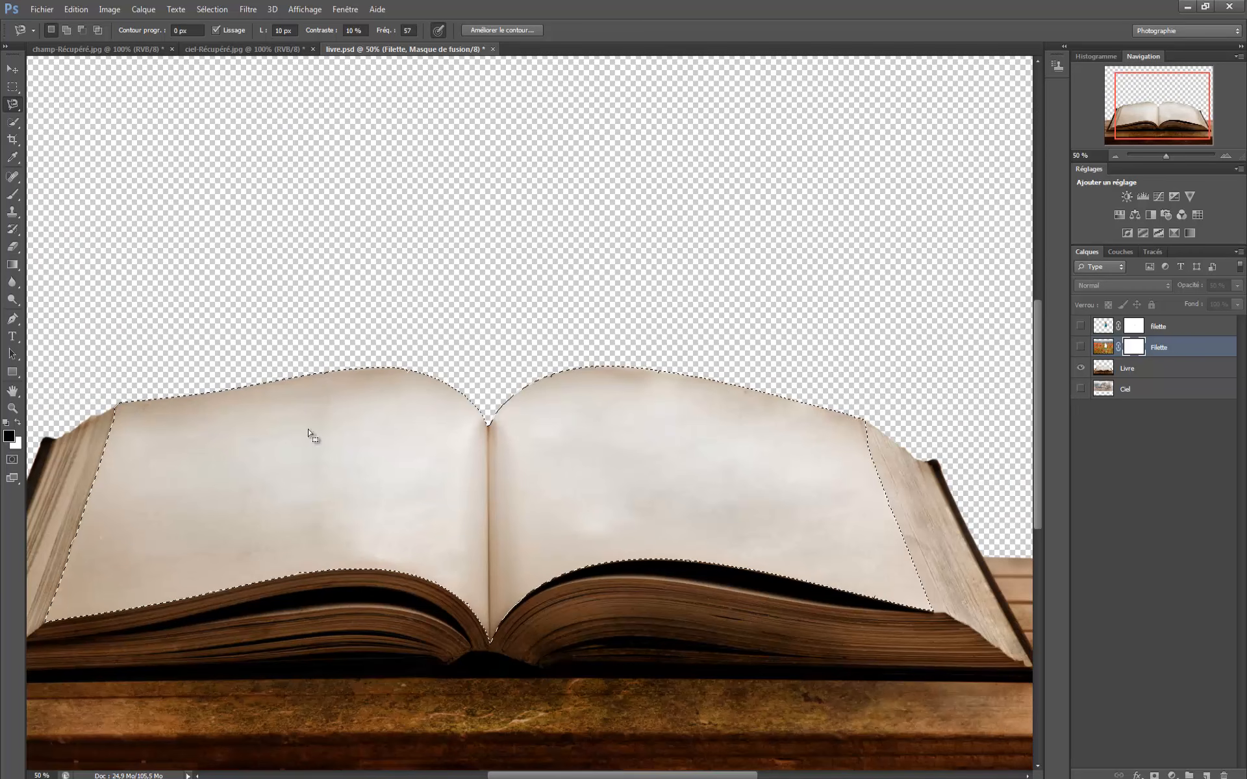
# - Invert the selection of the book's pages
pyautogui.moveTo(633, 775); pyautogui.dragTo(608, 776)
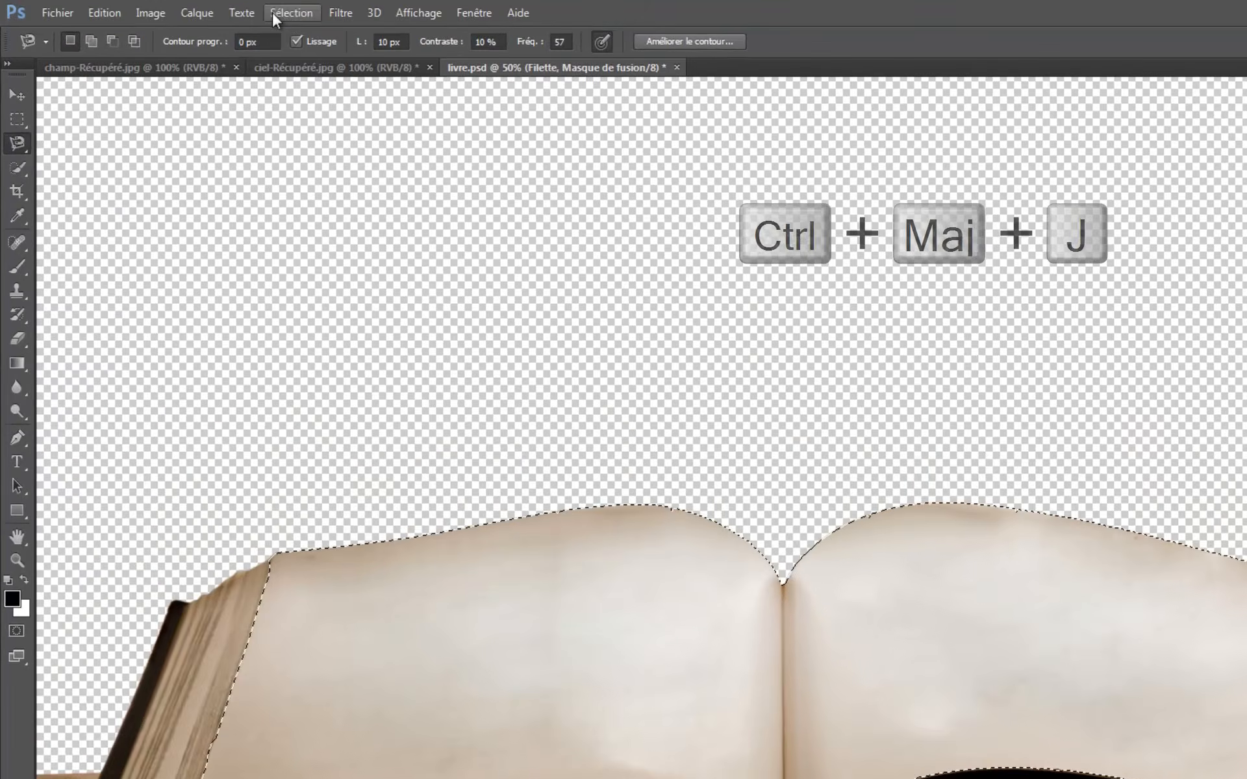
pyautogui.click(205, 9)
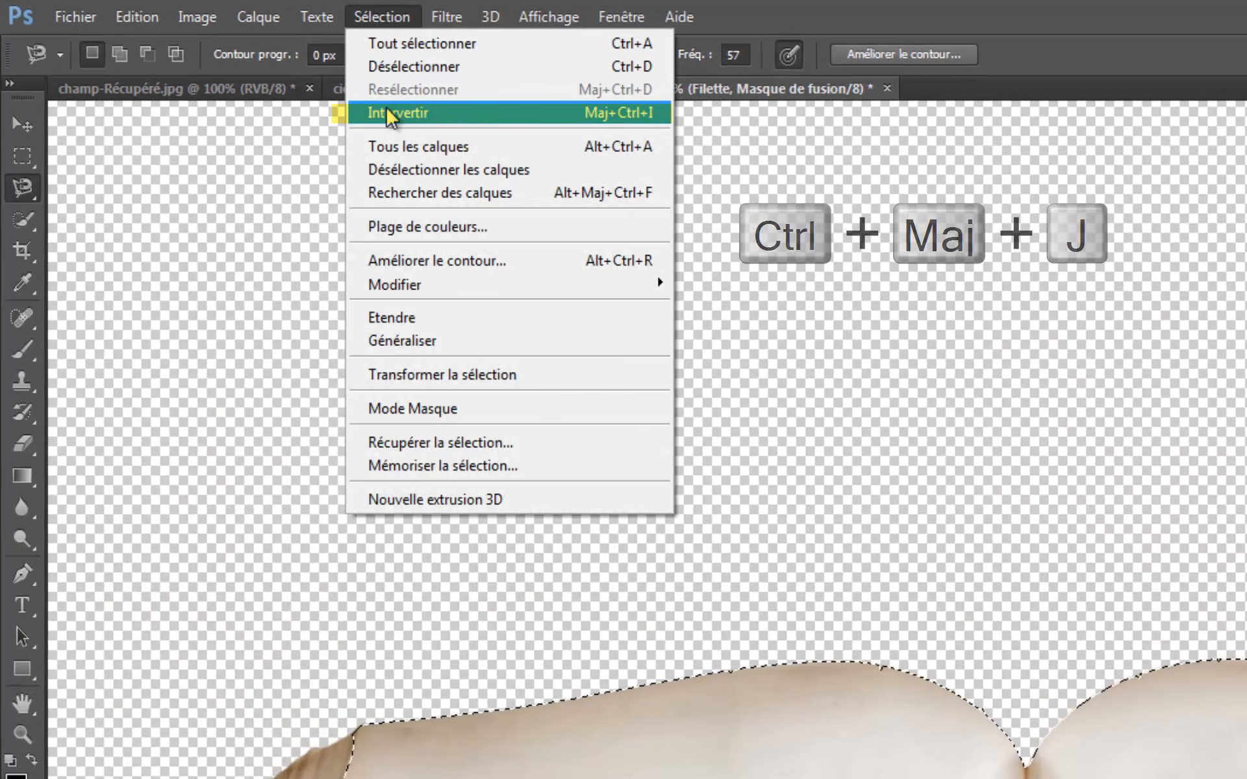
pyautogui.click(390, 117)
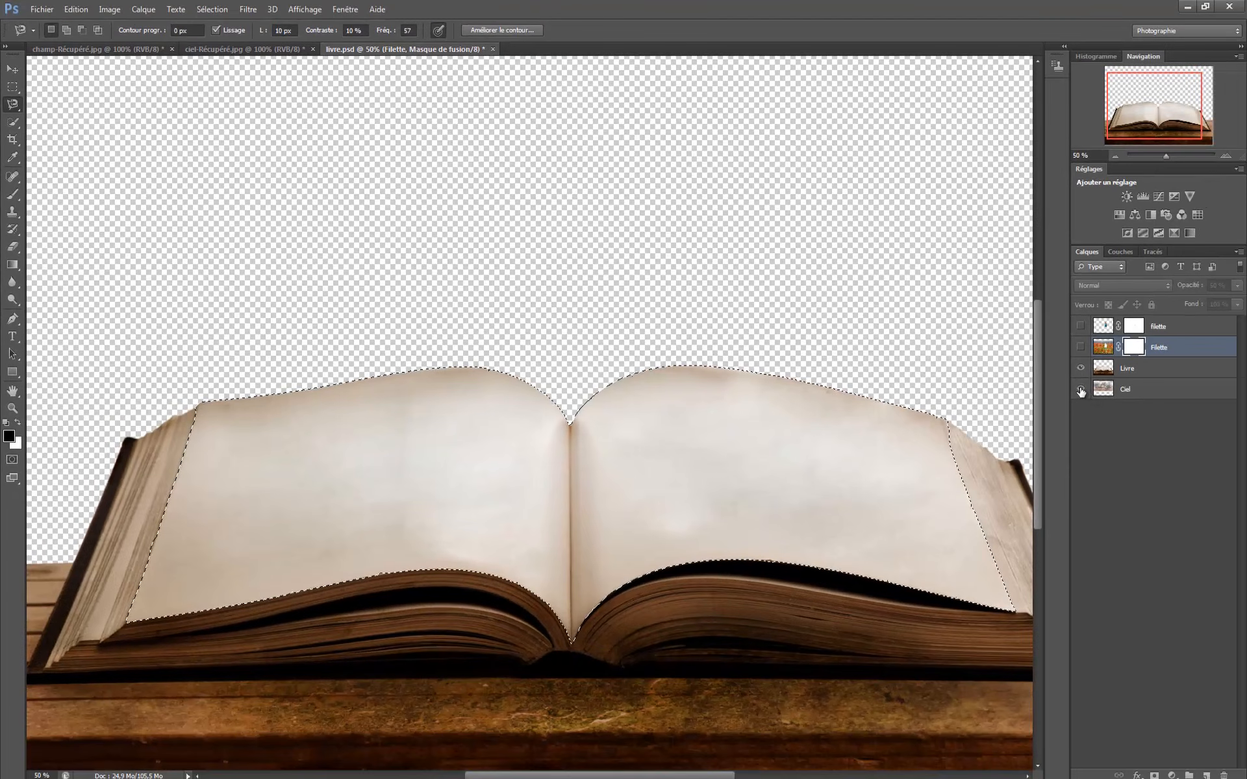
# - Show the Ciel, poppy-field and girl cutout layers again
pyautogui.click(1081, 389)
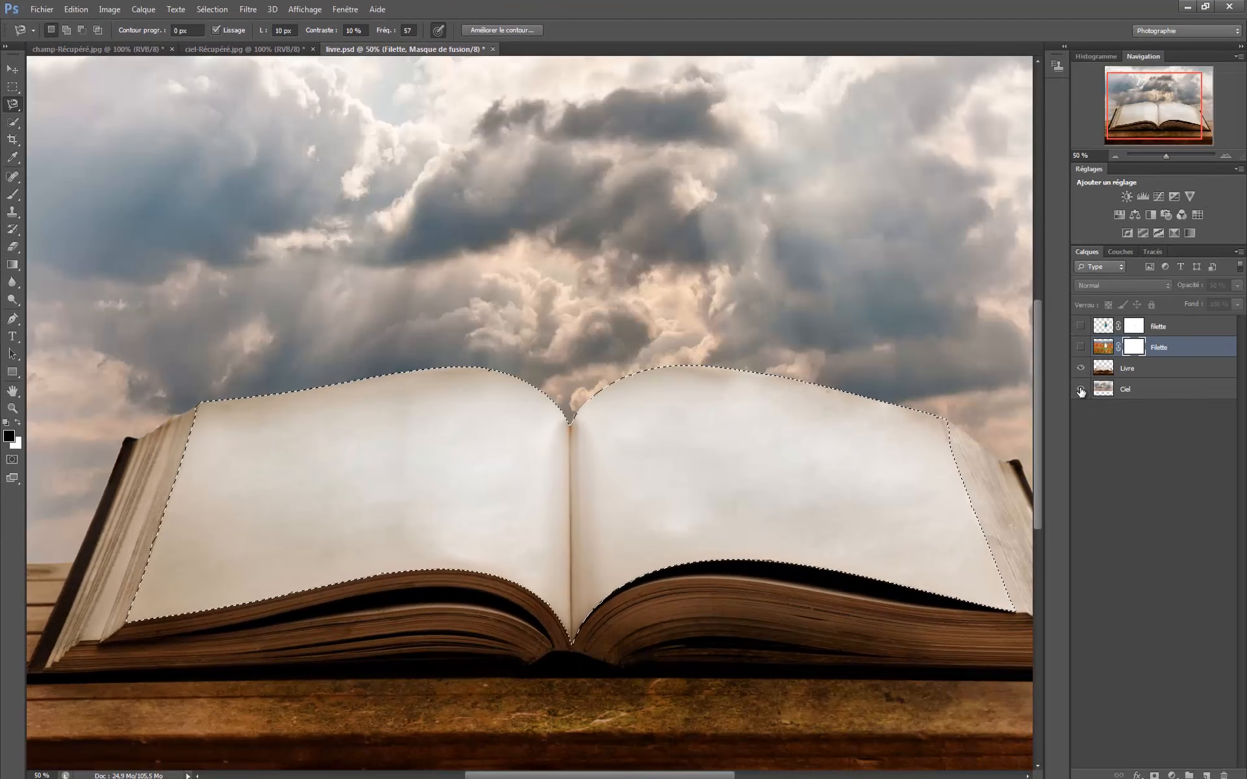
pyautogui.click(1082, 348)
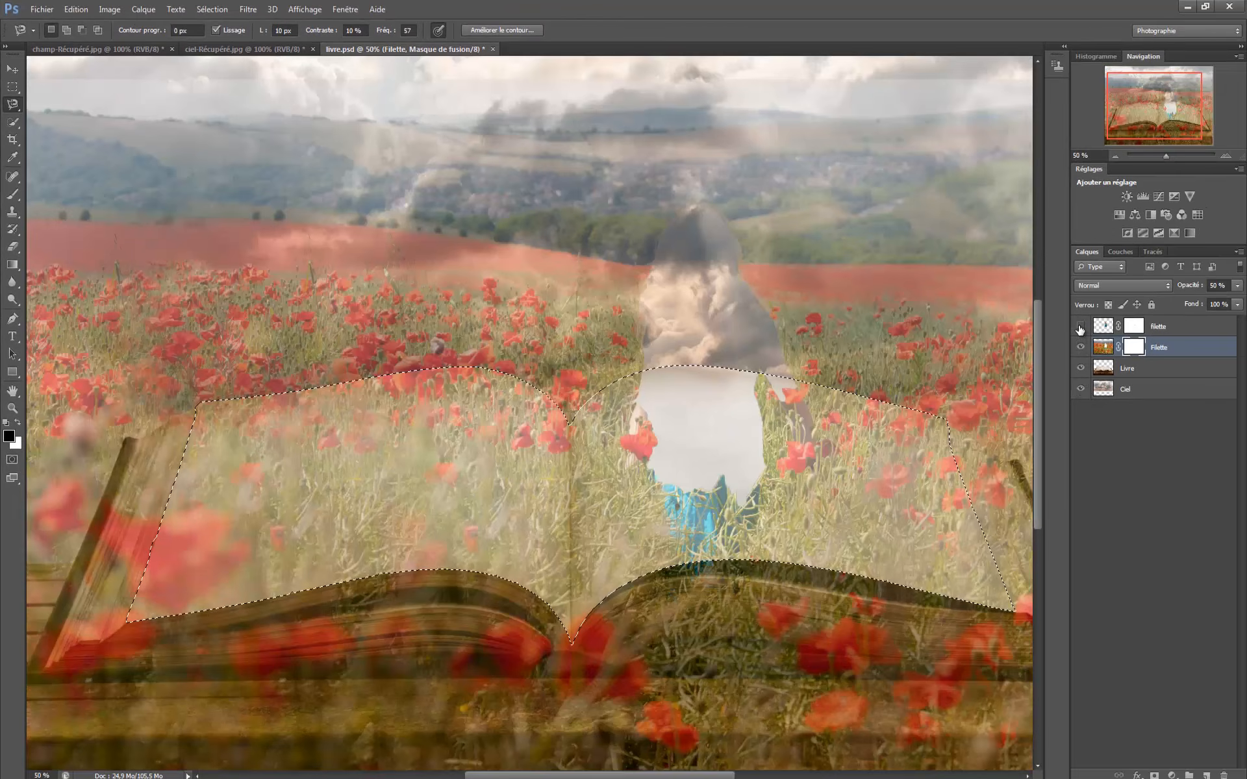
pyautogui.click(1080, 327)
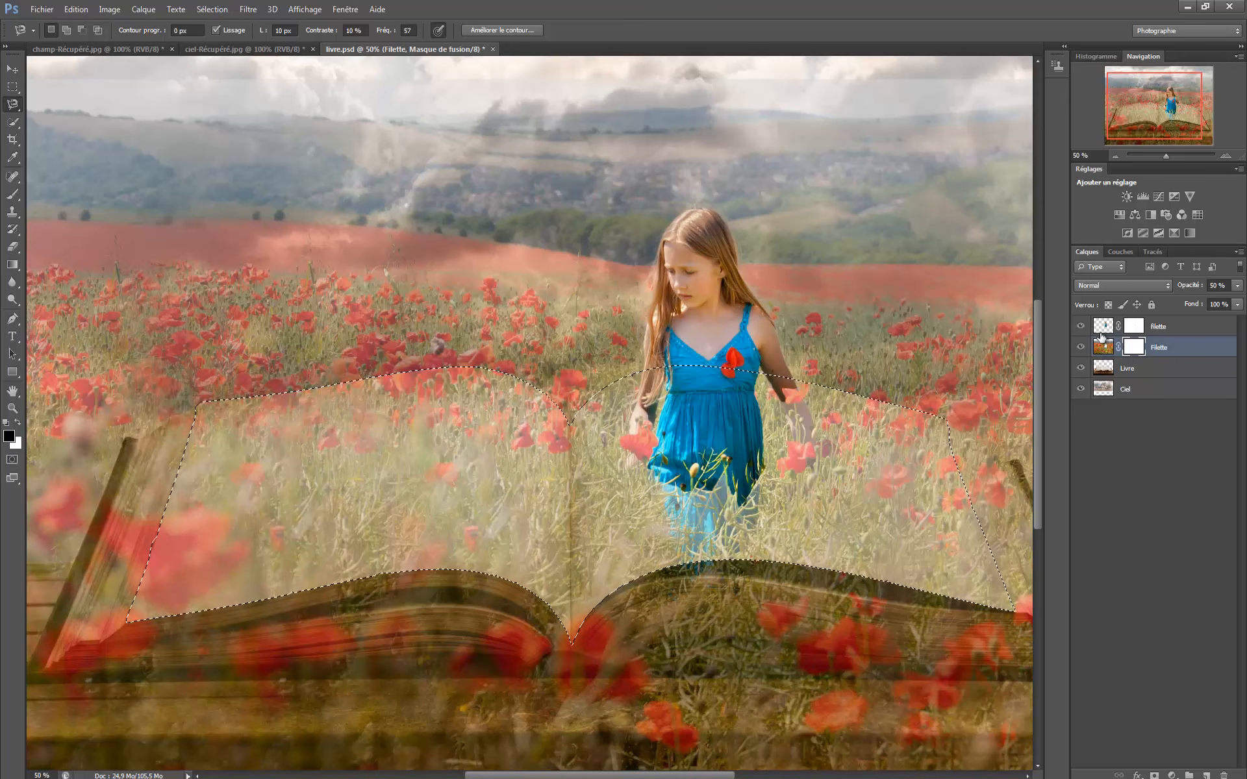
# - Target the poppy-field layer's mask and choose the Brush tool
pyautogui.click(1100, 349)
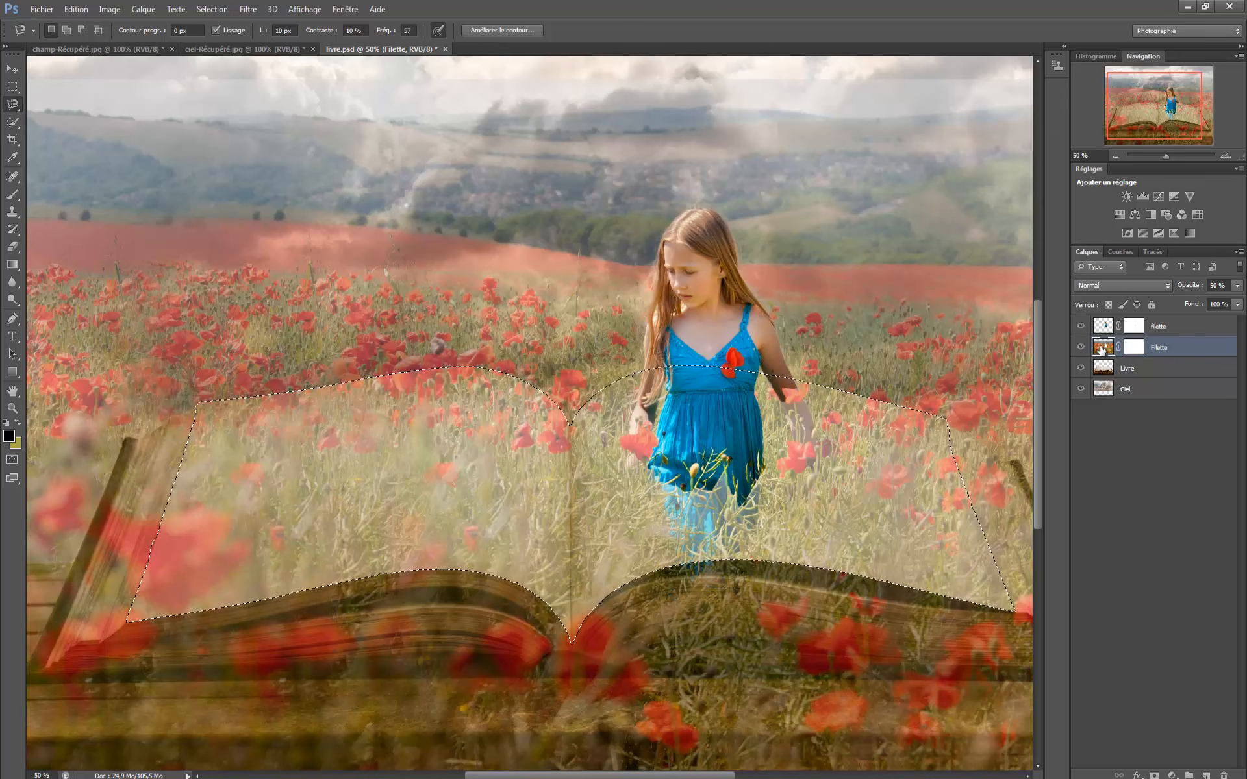
pyautogui.click(1133, 349)
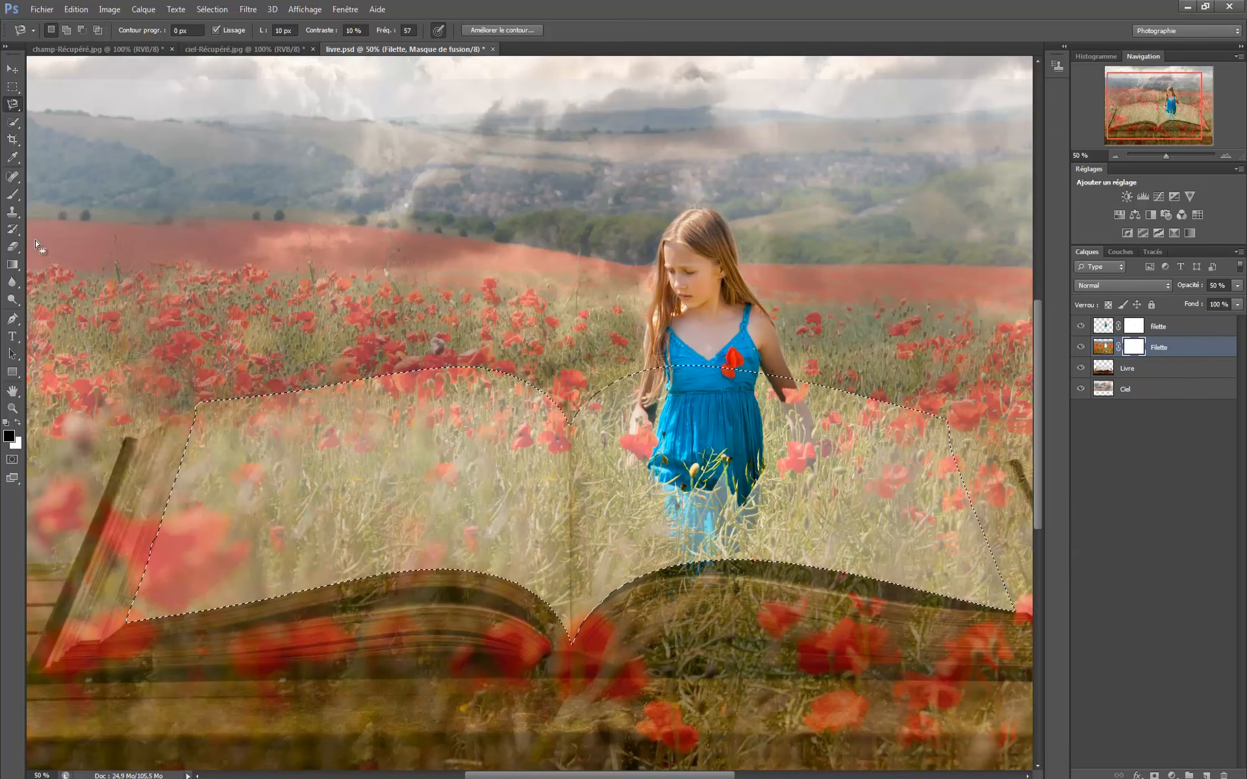
pyautogui.click(12, 196)
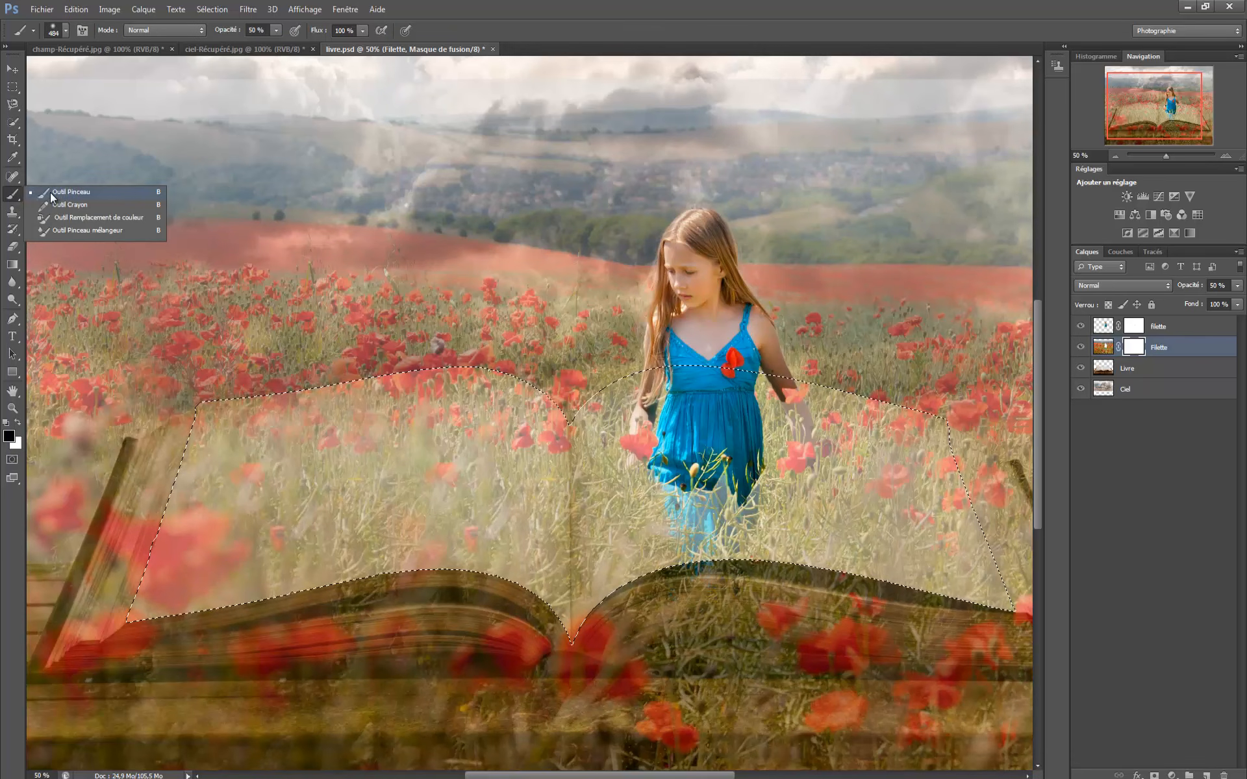
# - With a 1289 px black brush at 100 % opacity, paint the mask to hide the poppy field over the sky above the book
pyautogui.click(50, 193)
pyautogui.click(66, 31)
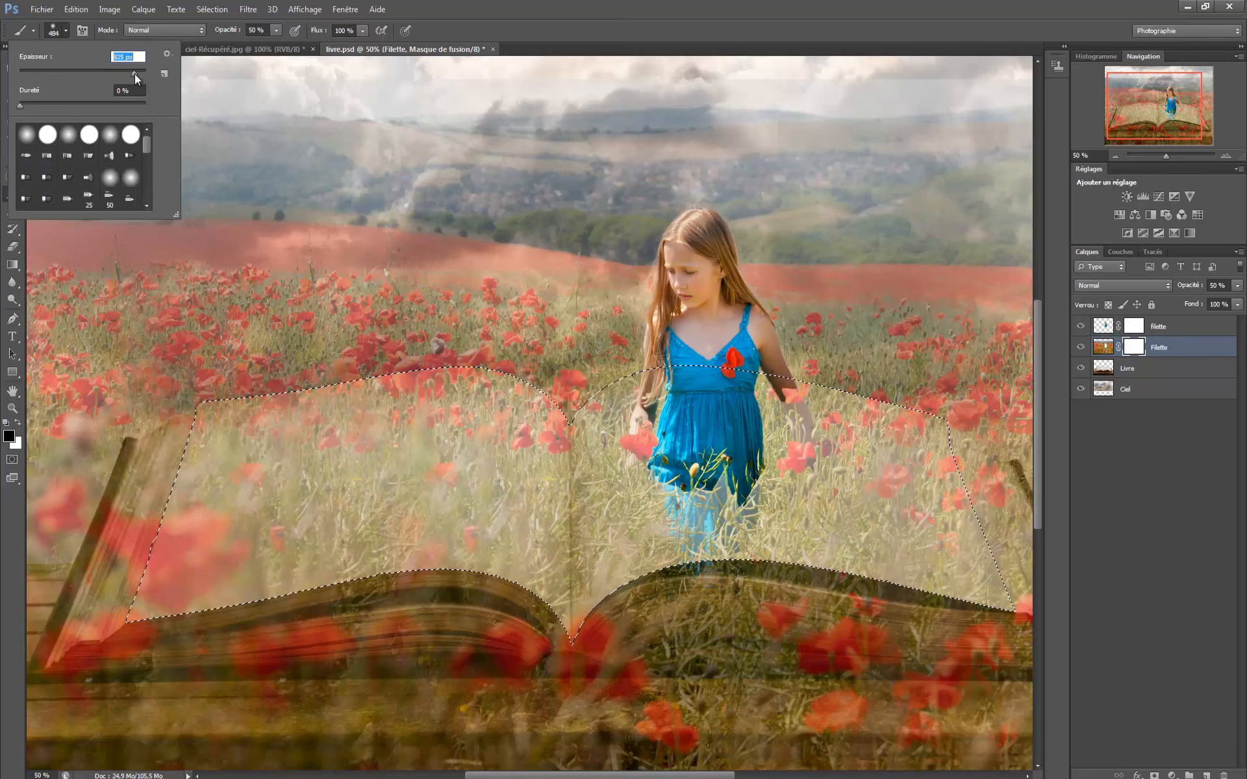
pyautogui.moveTo(135, 74); pyautogui.dragTo(136, 74)
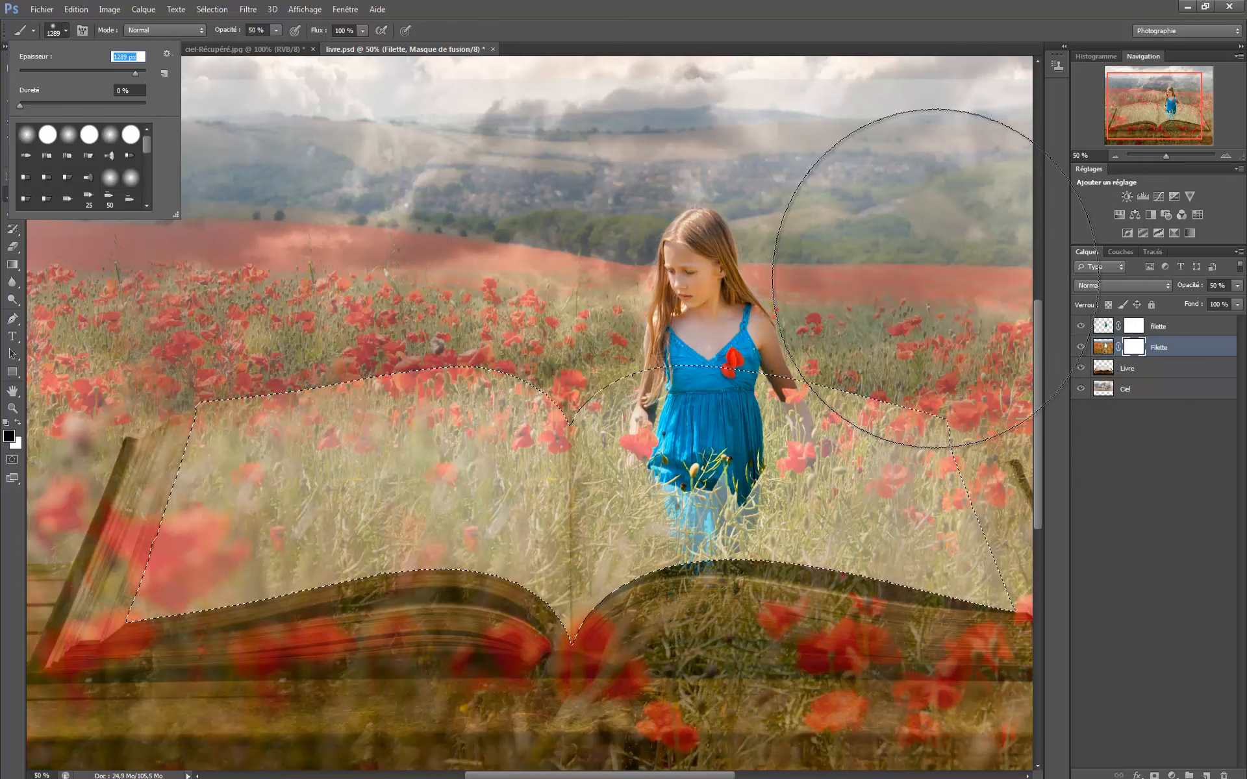
pyautogui.click(936, 278)
pyautogui.moveTo(732, 278)
pyautogui.mouseDown()
pyautogui.moveTo(451, 236)
pyautogui.moveTo(153, 250)
pyautogui.moveTo(1051, 249)
pyautogui.moveTo(407, 174)
pyautogui.moveTo(282, 106)
pyautogui.moveTo(354, 118)
pyautogui.mouseUp()
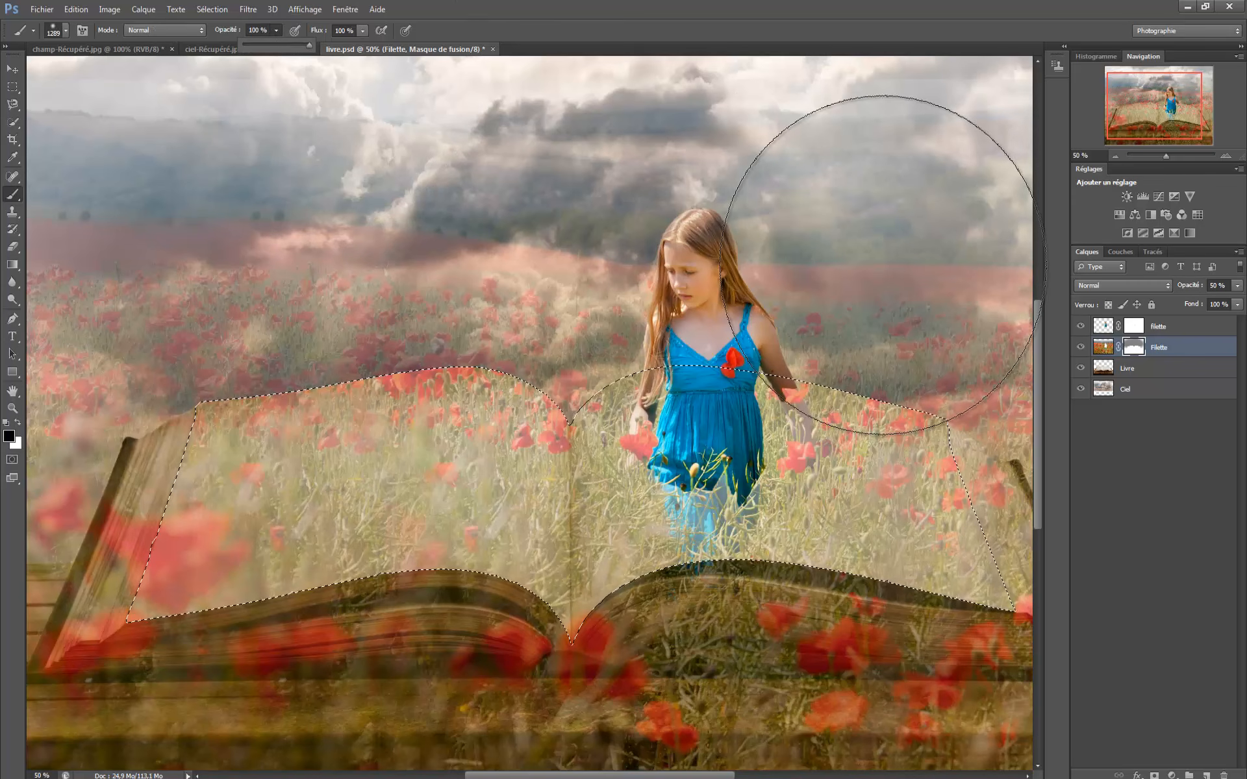
pyautogui.moveTo(975, 267)
pyautogui.mouseDown()
pyautogui.moveTo(0, 261)
pyautogui.moveTo(201, 279)
pyautogui.moveTo(516, 251)
pyautogui.moveTo(1, 335)
pyautogui.moveTo(0, 351)
pyautogui.moveTo(65, 13)
pyautogui.moveTo(172, 162)
pyautogui.mouseUp()
pyautogui.moveTo(981, 164)
pyautogui.mouseDown()
pyautogui.moveTo(1031, 209)
pyautogui.moveTo(891, 321)
pyautogui.moveTo(1039, 422)
pyautogui.mouseUp()
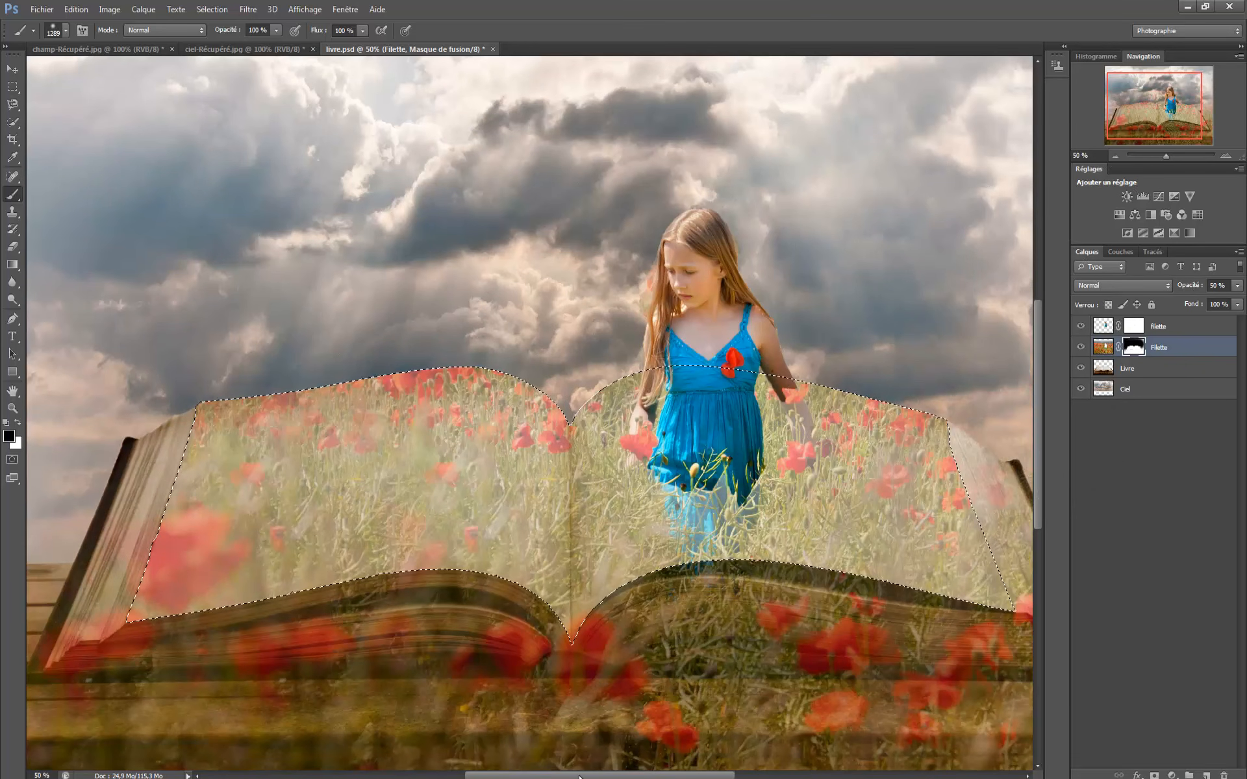
# - Paint the mask black beside and below the book to hide the remaining poppy field over the page edges, wooden table and sky
pyautogui.moveTo(600, 775); pyautogui.dragTo(724, 775)
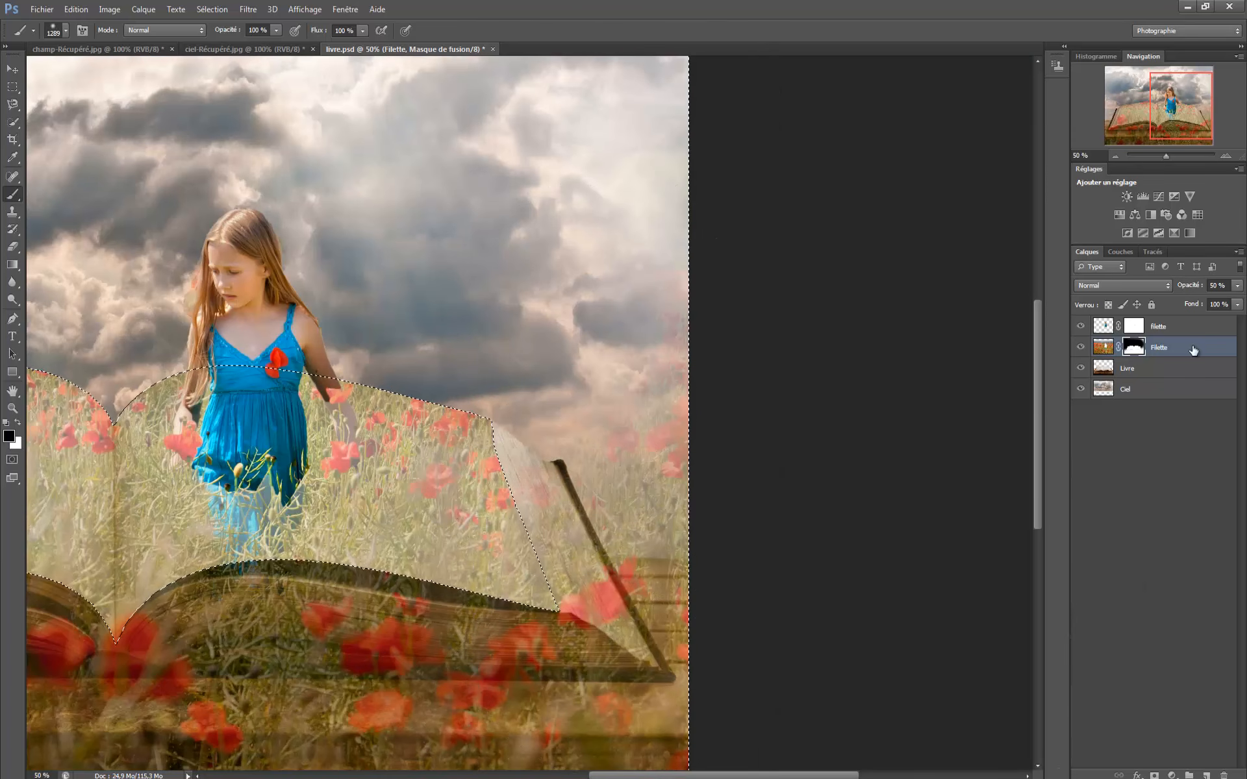
pyautogui.moveTo(496, 551)
pyautogui.mouseDown()
pyautogui.moveTo(529, 487)
pyautogui.moveTo(579, 292)
pyautogui.moveTo(571, 571)
pyautogui.mouseUp()
pyautogui.moveTo(567, 171)
pyautogui.mouseDown()
pyautogui.moveTo(569, 778)
pyautogui.moveTo(576, 715)
pyautogui.moveTo(250, 752)
pyautogui.moveTo(0, 759)
pyautogui.moveTo(511, 740)
pyautogui.moveTo(412, 762)
pyautogui.moveTo(0, 778)
pyautogui.mouseUp()
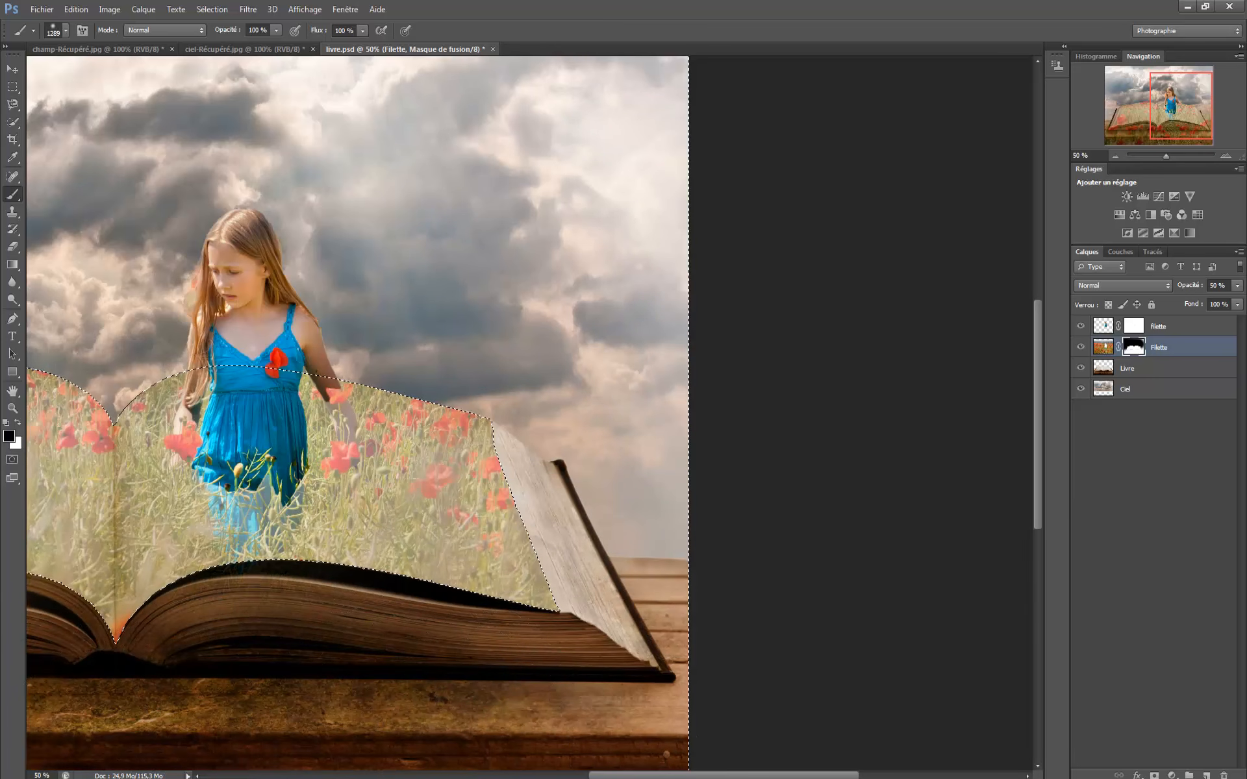
pyautogui.moveTo(700, 776); pyautogui.dragTo(571, 776)
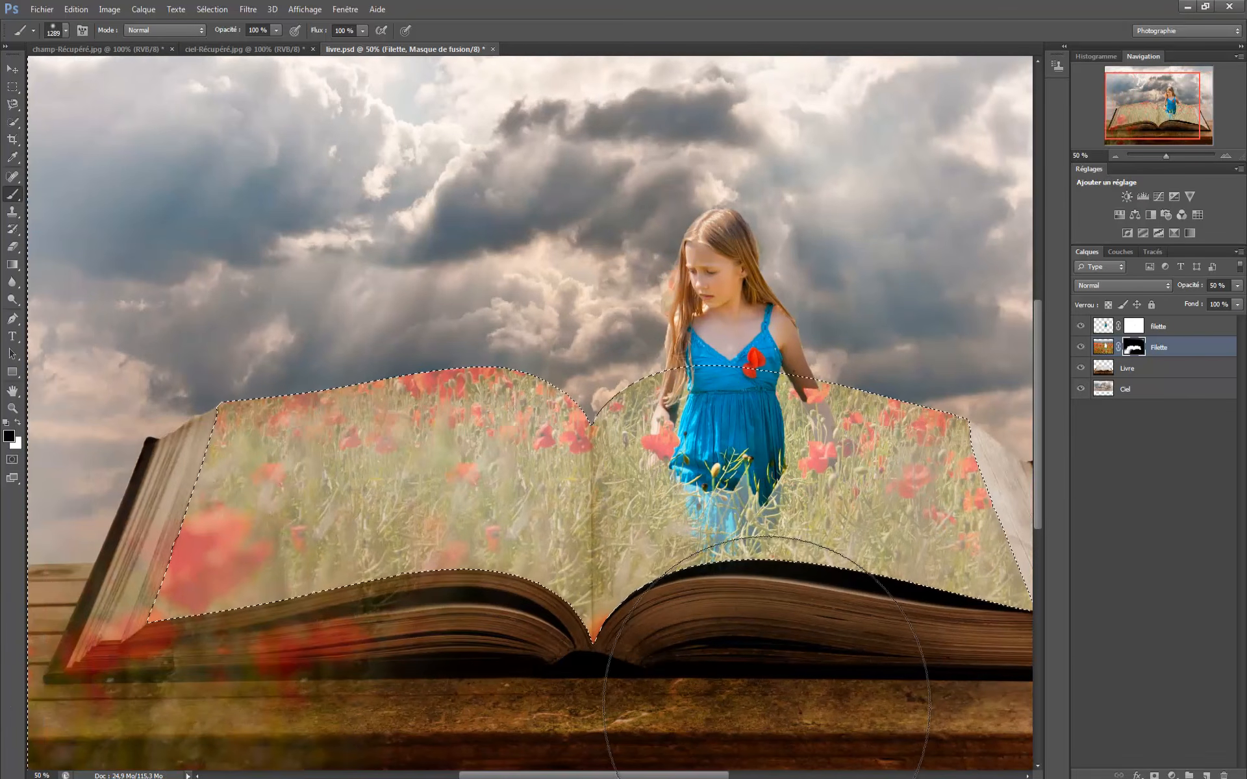
pyautogui.moveTo(26, 704)
pyautogui.mouseDown()
pyautogui.moveTo(491, 686)
pyautogui.moveTo(131, 710)
pyautogui.mouseUp()
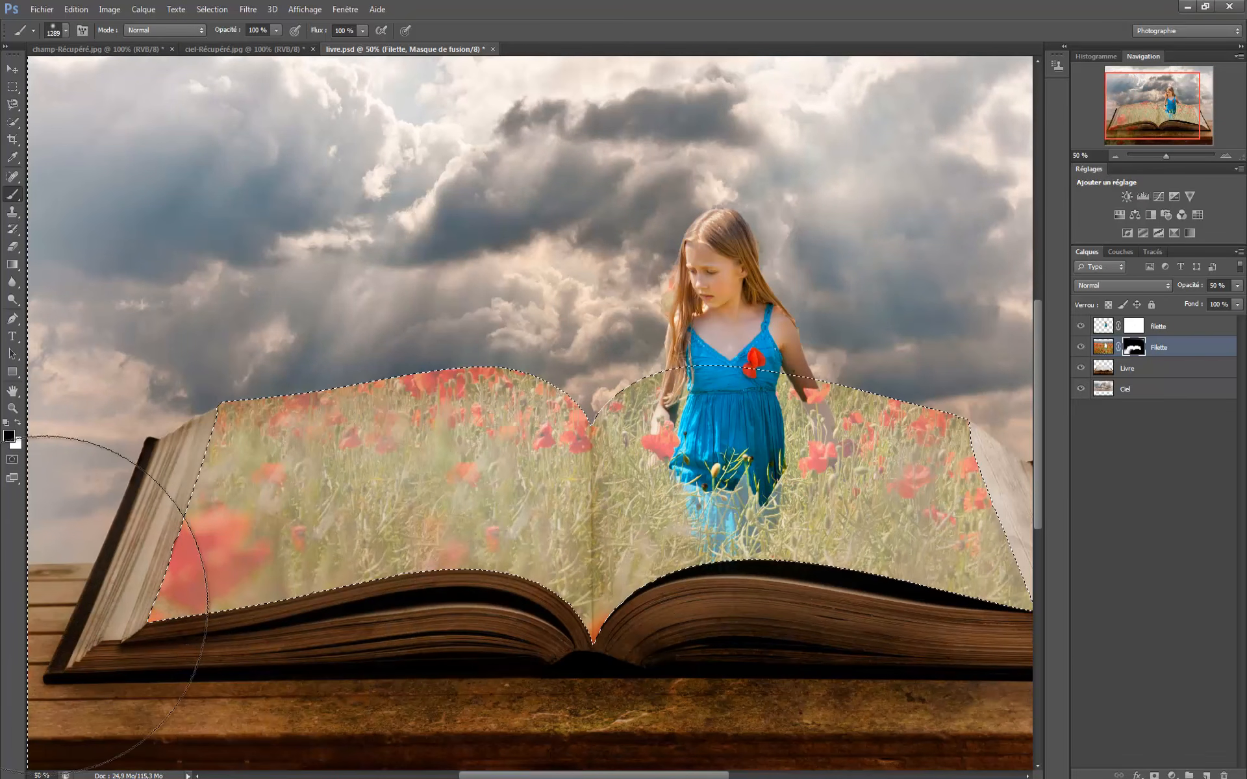
pyautogui.moveTo(638, 699); pyautogui.dragTo(543, 776)
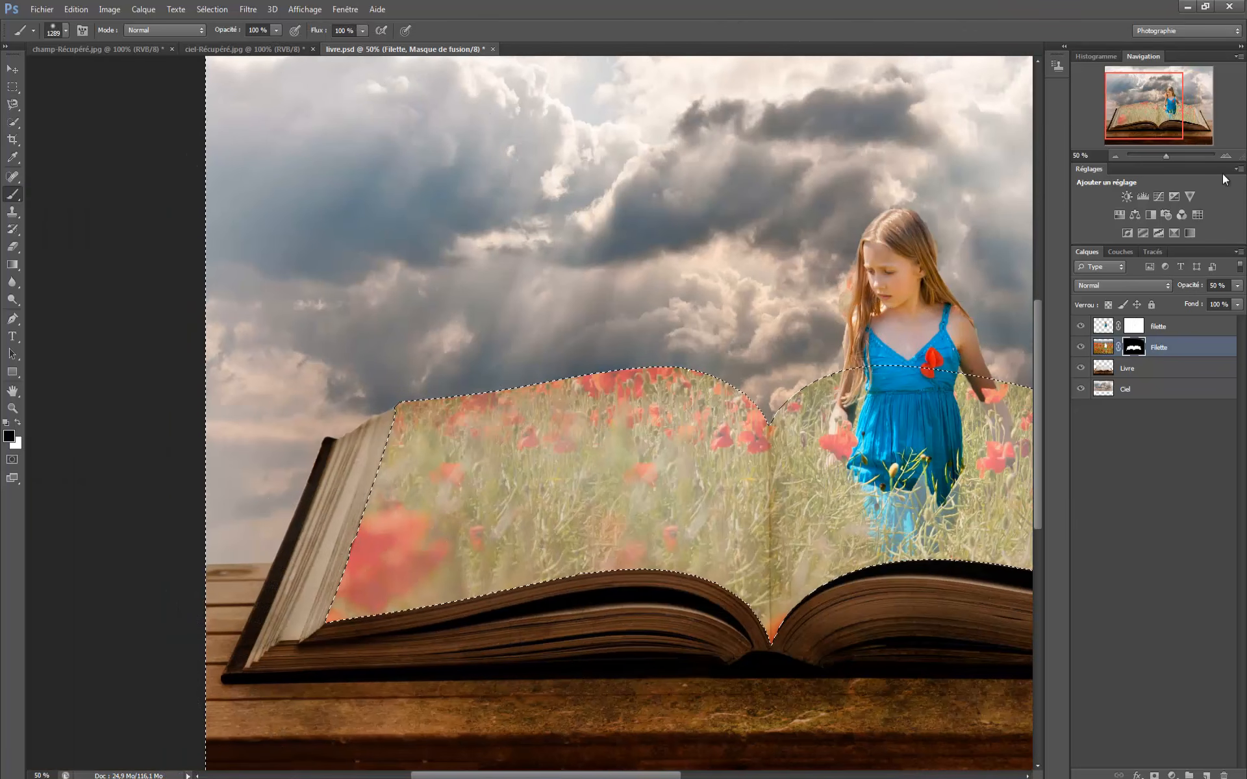
# - Clear the active selection around the book's pages
pyautogui.moveTo(659, 776); pyautogui.dragTo(777, 776)
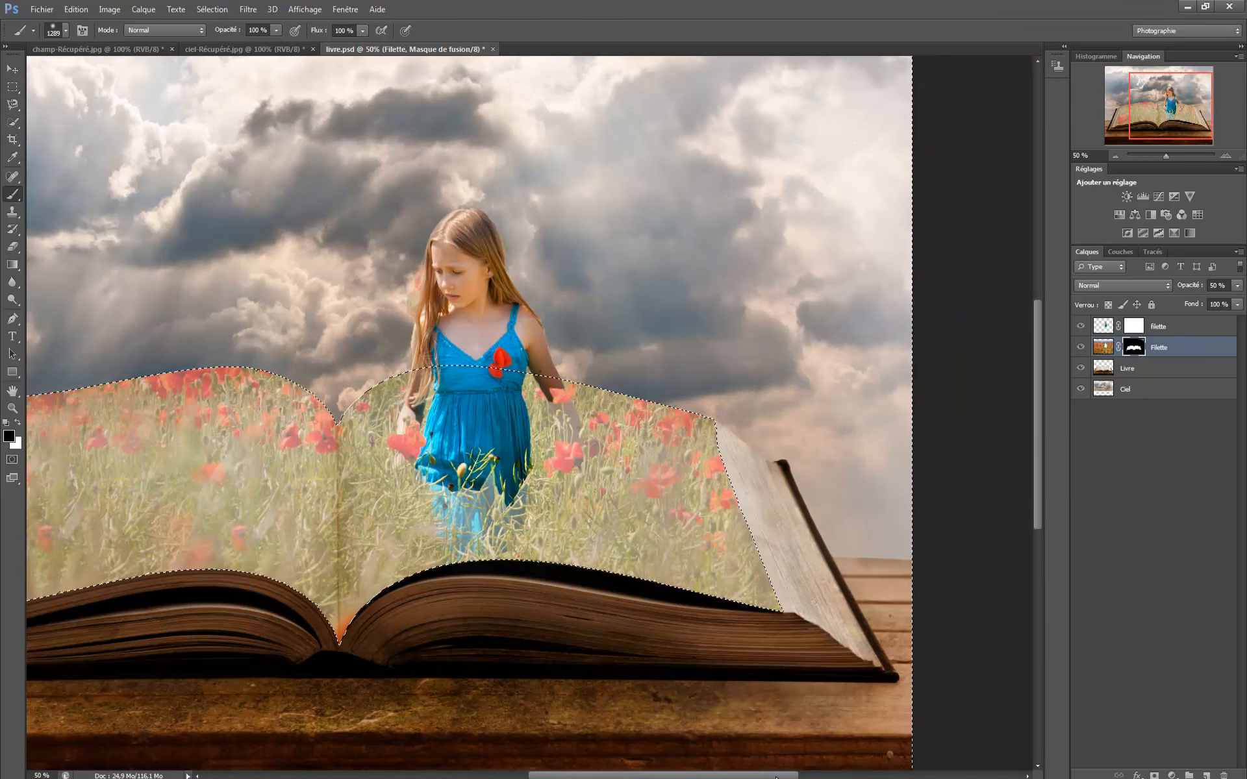
pyautogui.click(212, 9)
pyautogui.click(227, 38)
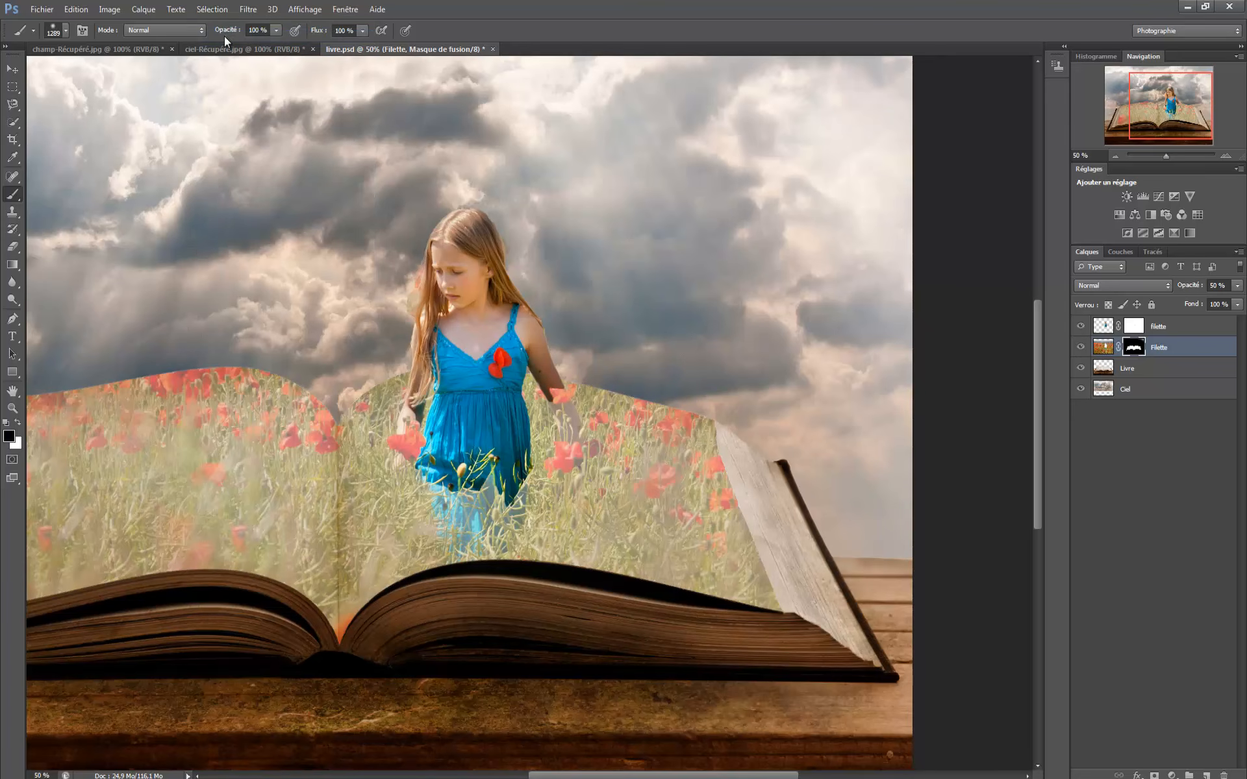
# - Open the opacity control of the poppy-field layer
pyautogui.click(1236, 287)
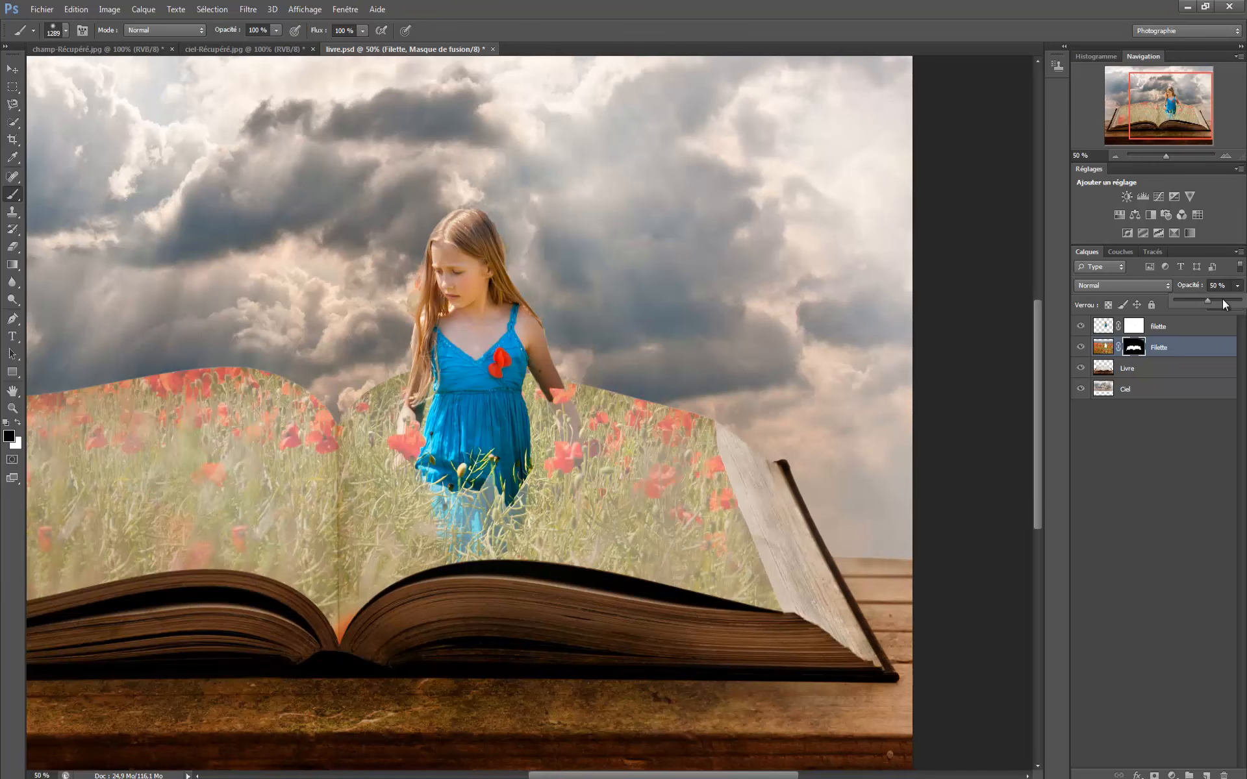